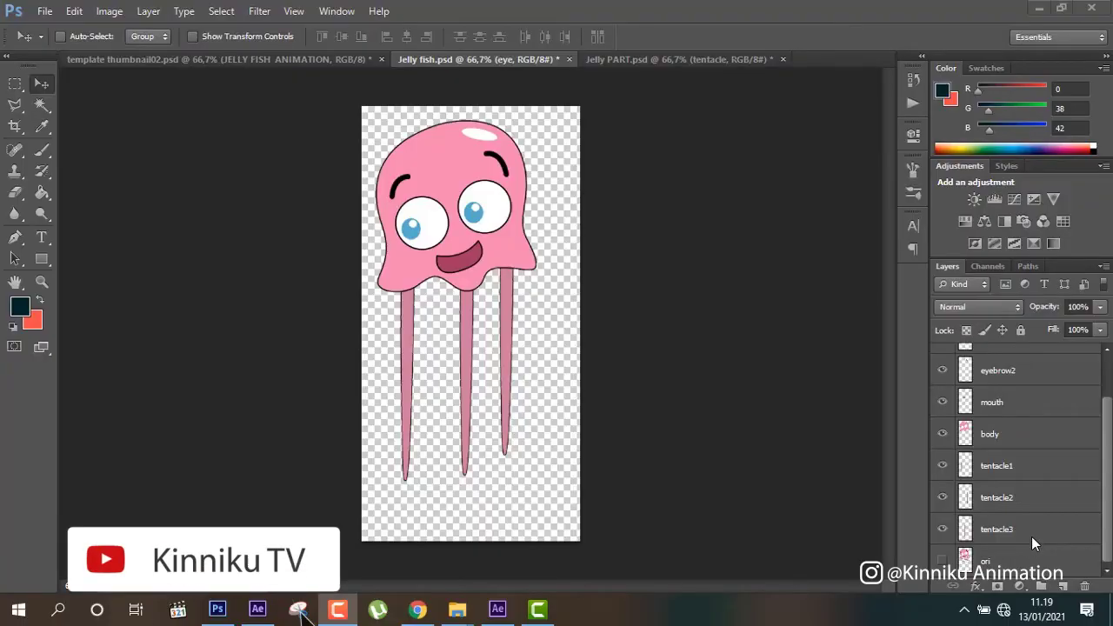
- Toggle visibility of the eye, eyebrow1, eyebrow2, mouth and body layers to check their contents
scroll(1030, 537, "up", 2)
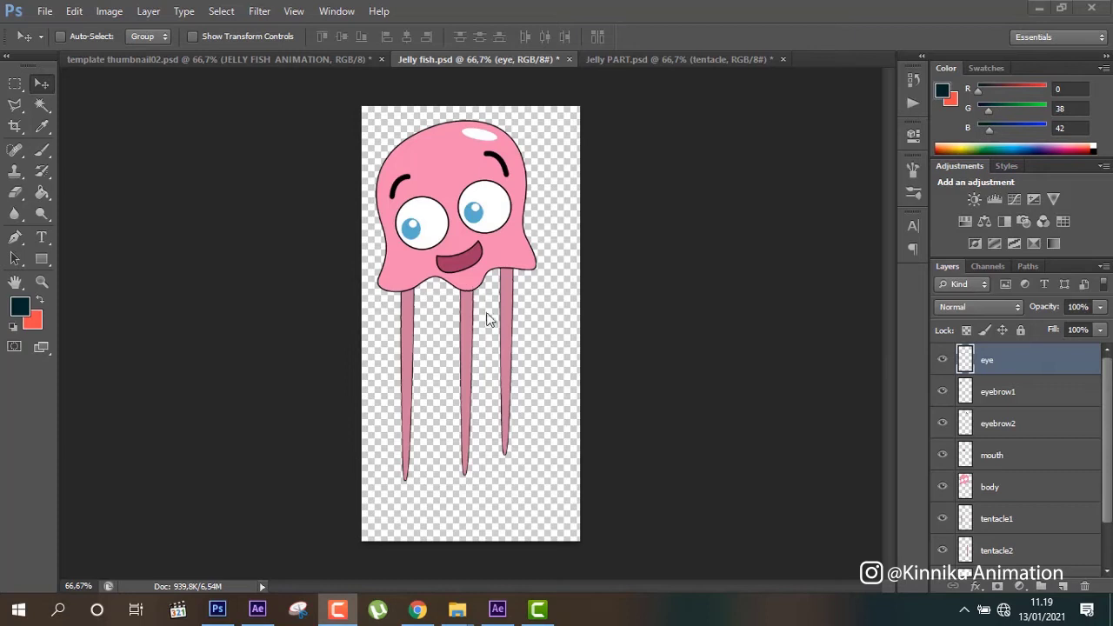
left_click(942, 360)
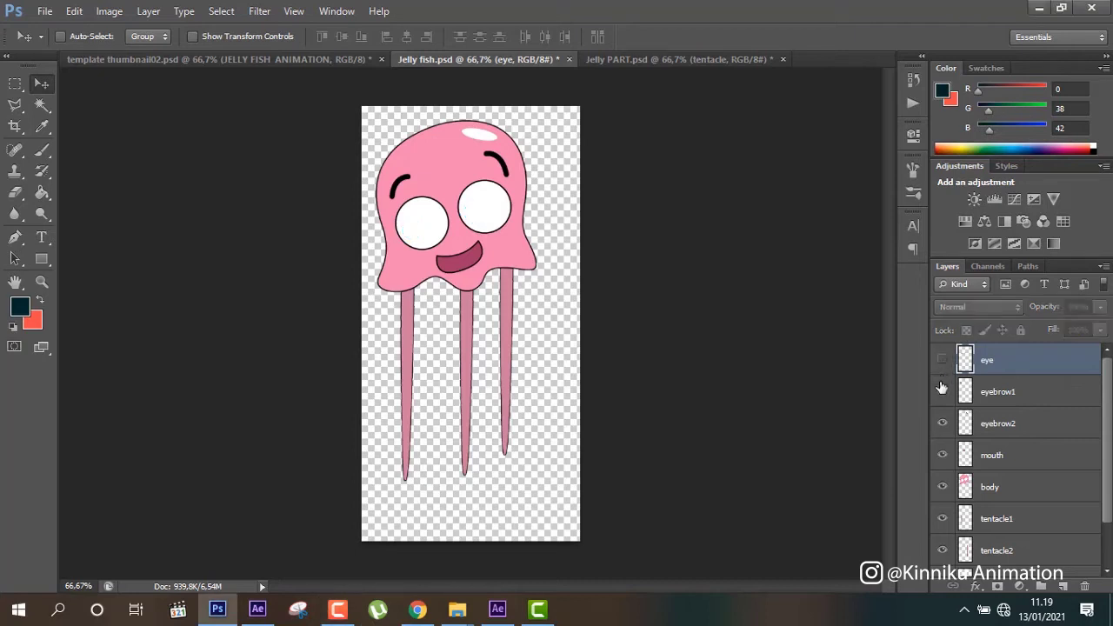
left_click(943, 362)
left_click(943, 391)
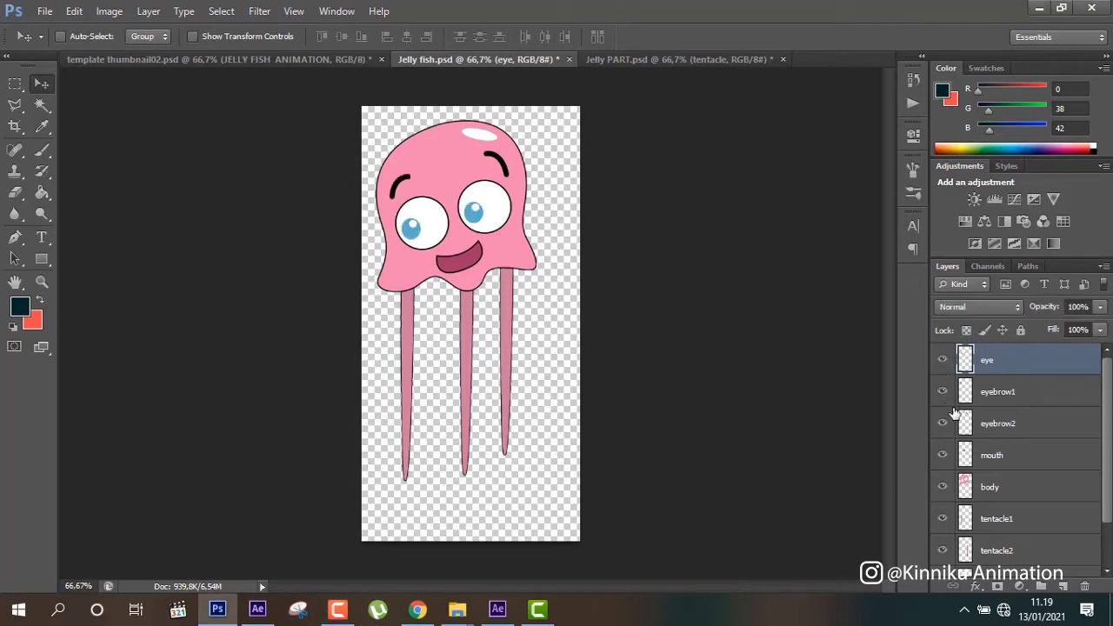
left_click(943, 434)
left_click(944, 455)
left_click(941, 490)
left_click(943, 489)
scroll(944, 493, "down", 1)
- Briefly hide and reshow tentacle1, tentacle2 and tentacle3 to identify each tentacle
left_click(943, 468)
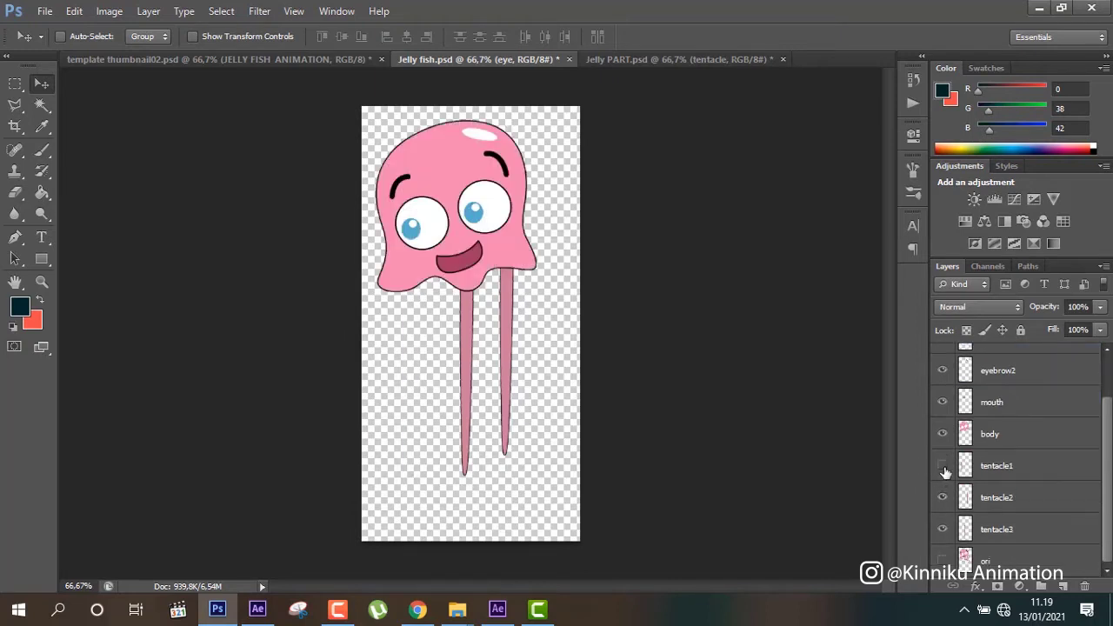
left_click(943, 468)
left_click(942, 497)
left_click(943, 500)
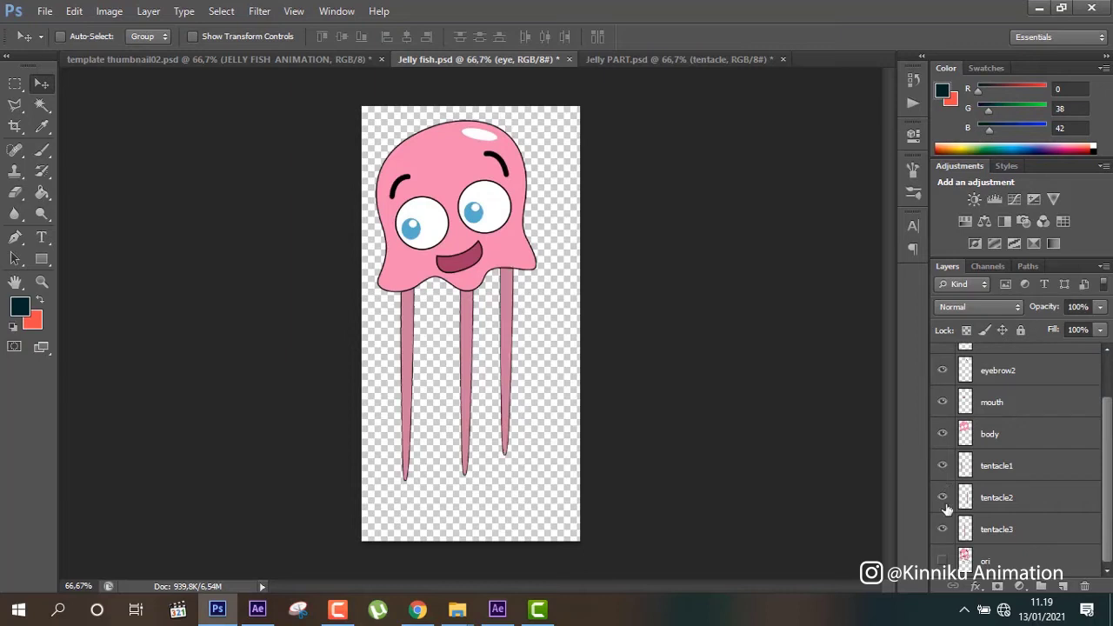
left_click(943, 529)
left_click(943, 529)
- Hide tentacle2, tentacle3 and the ori layer, leaving one straight tentacle, then go to After Effects
left_click_drag(942, 496, 942, 529)
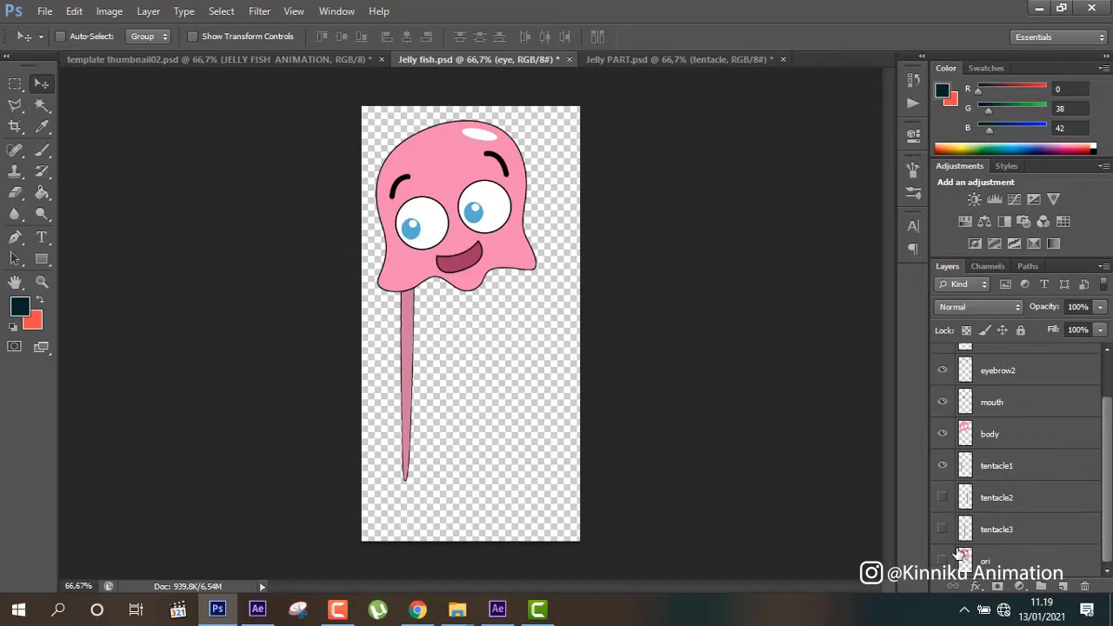
left_click(943, 561)
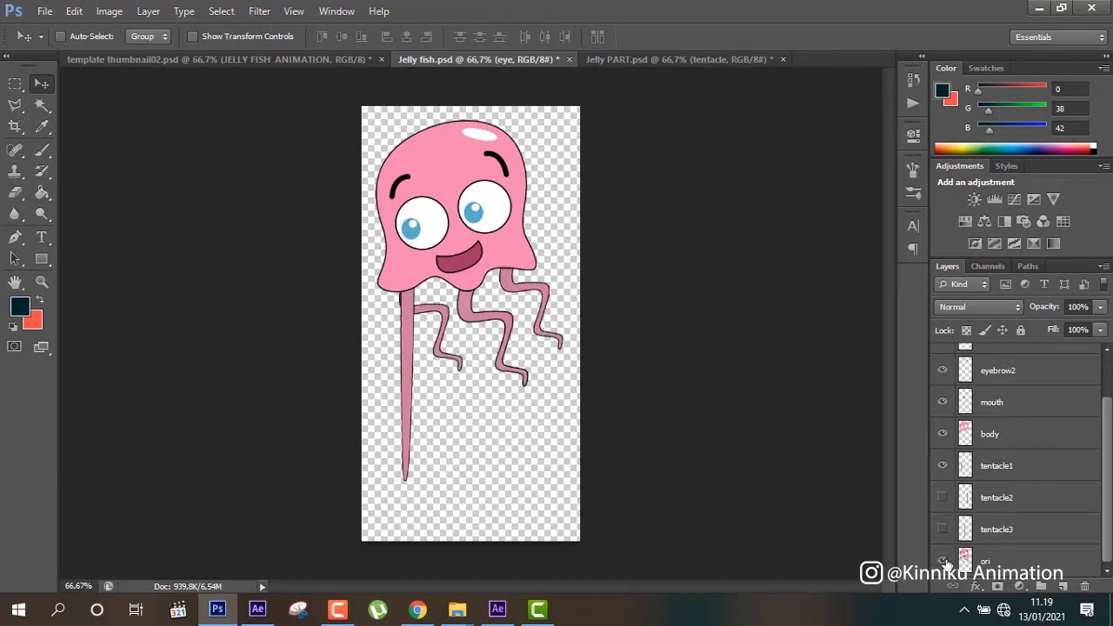
left_click(944, 561)
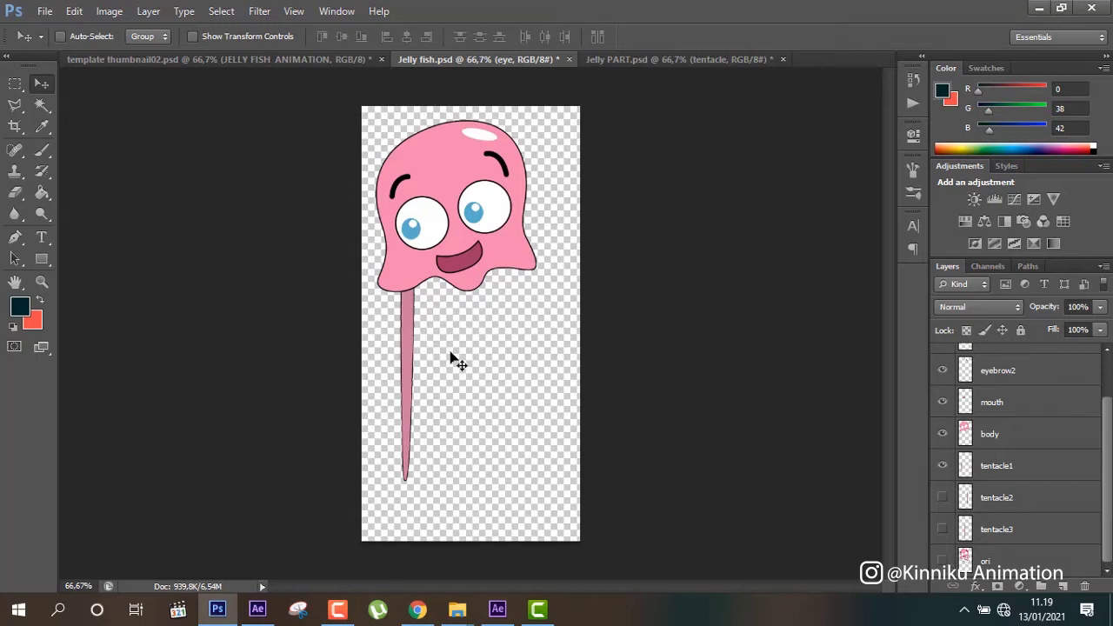
left_click(256, 598)
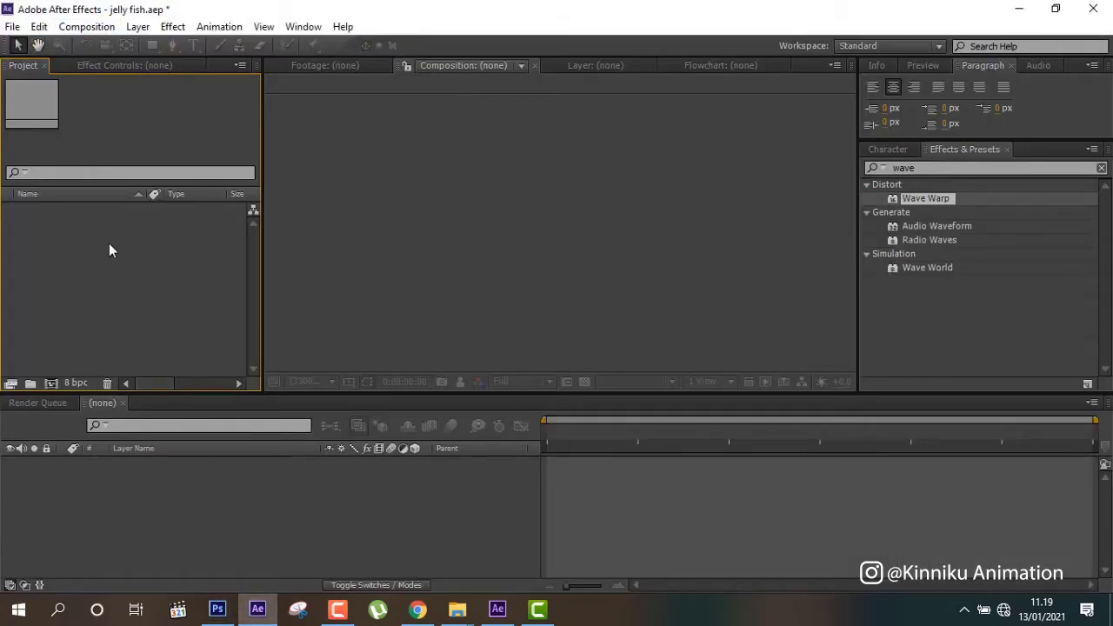
- Import Jelly fish.psd as a Composition with editable layer styles and open the Jelly fish comp
double_click(79, 330)
scroll(782, 339, "down", 2)
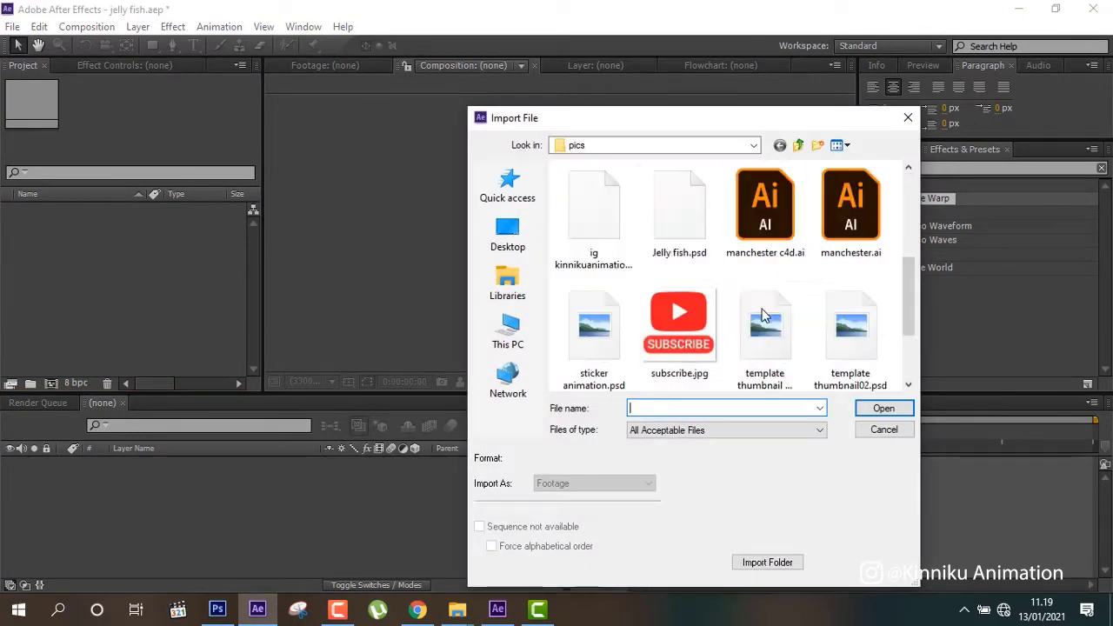
scroll(728, 310, "down", 1)
scroll(713, 285, "up", 2)
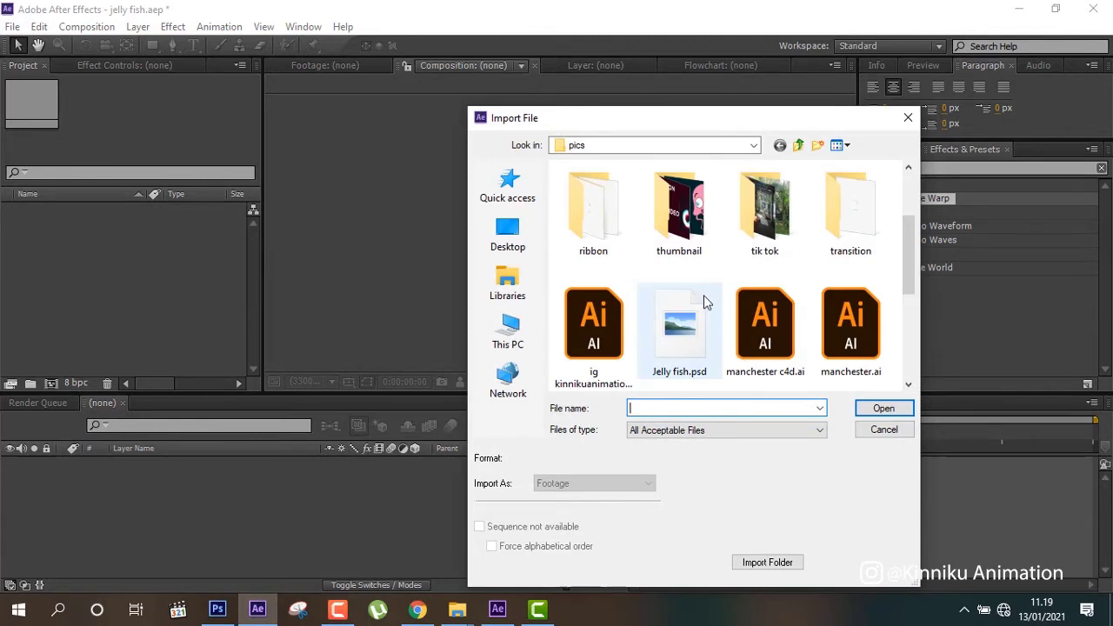
double_click(679, 309)
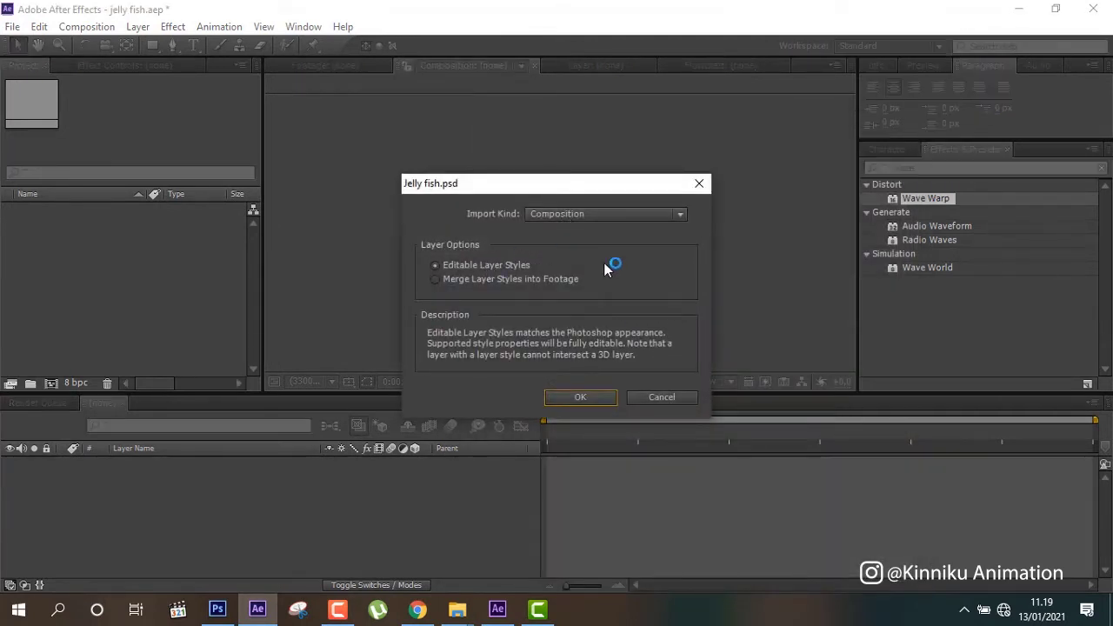
left_click(595, 398)
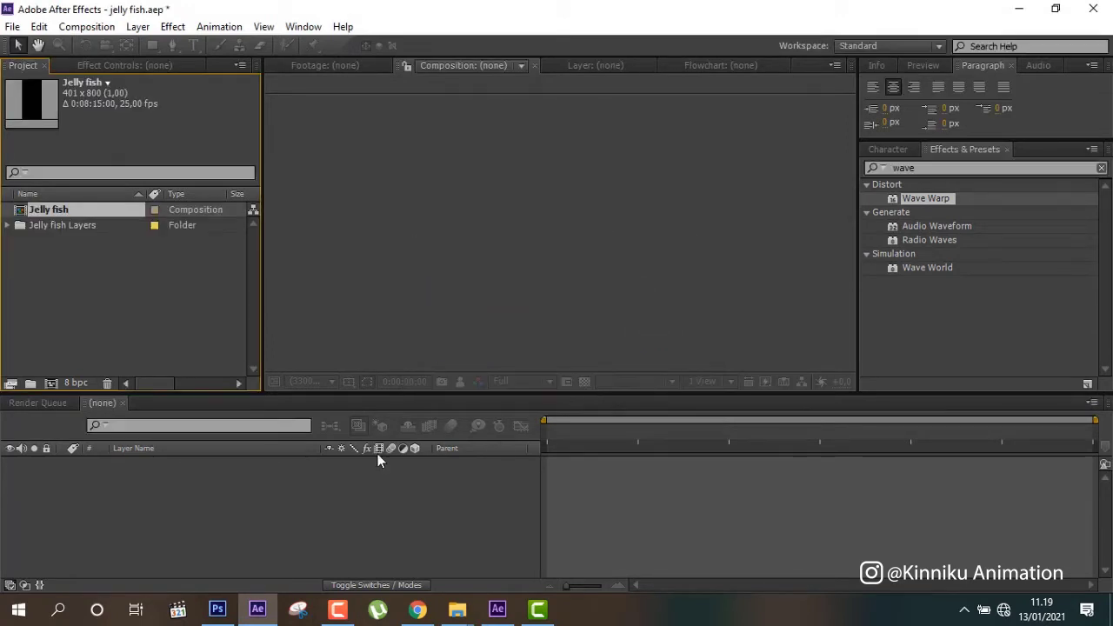
double_click(69, 212)
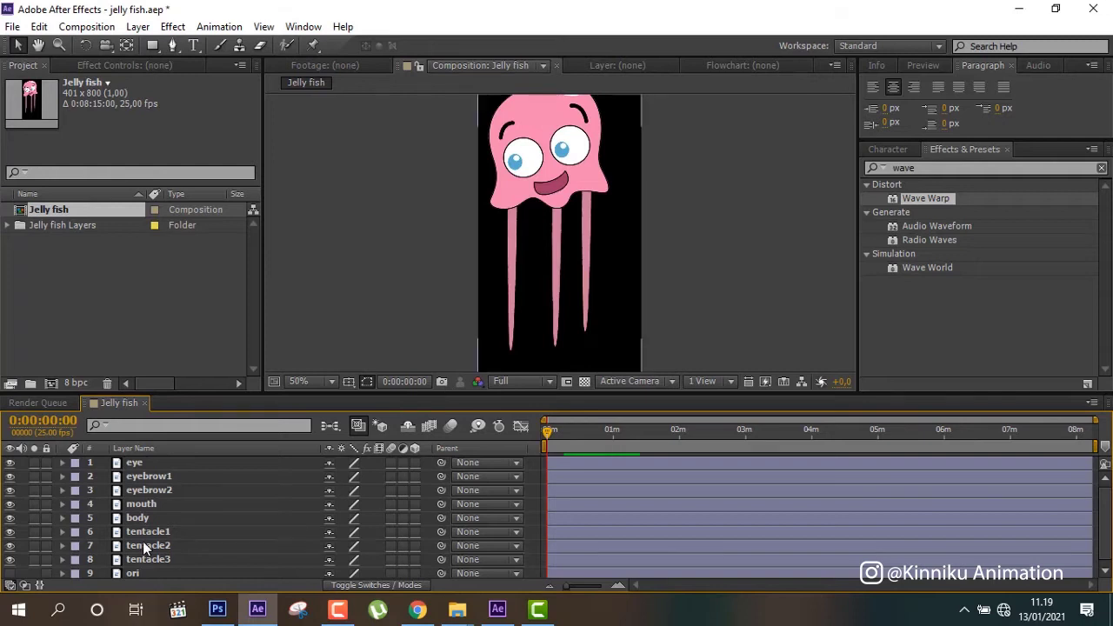
- Solo tentacle3 at the start of the timeline and apply the Wave Warp effect to it
scroll(144, 542, "down", 1)
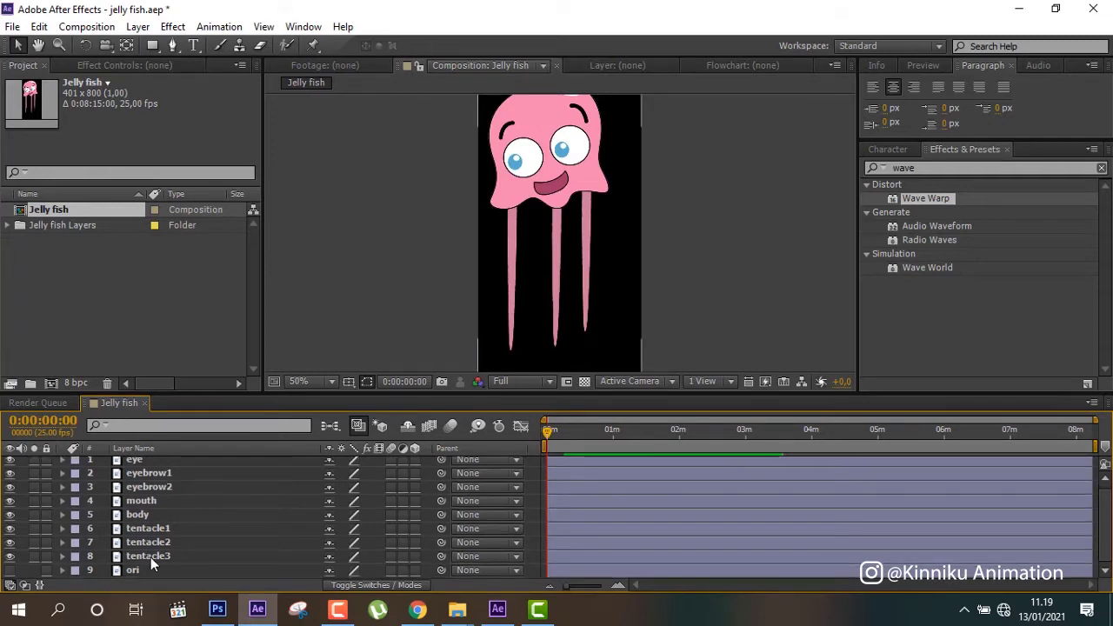
left_click(150, 557)
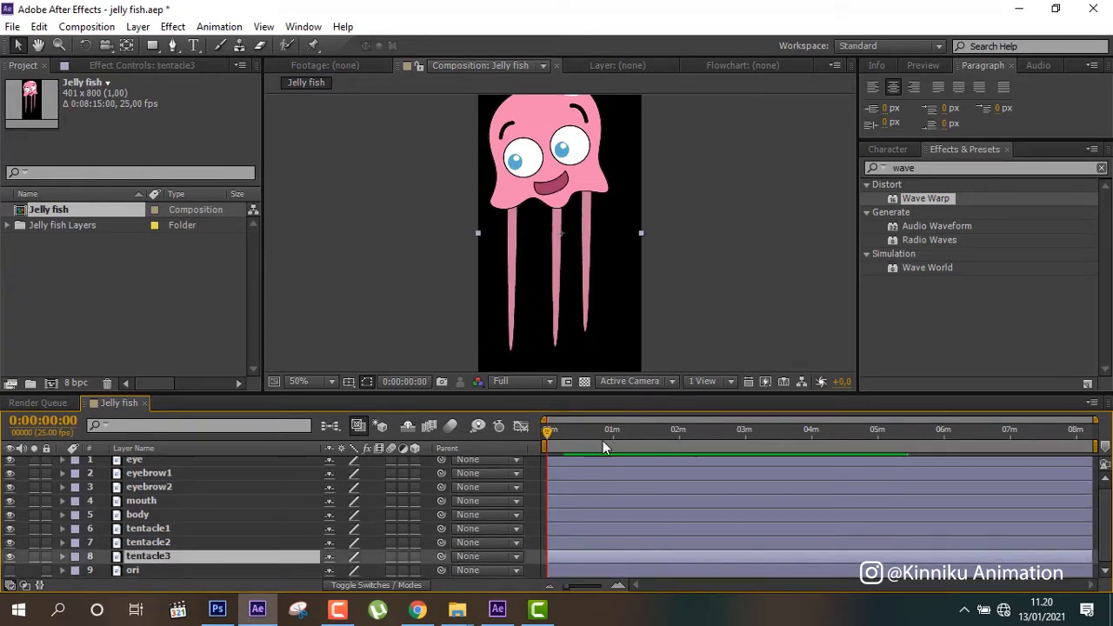
left_click(156, 529)
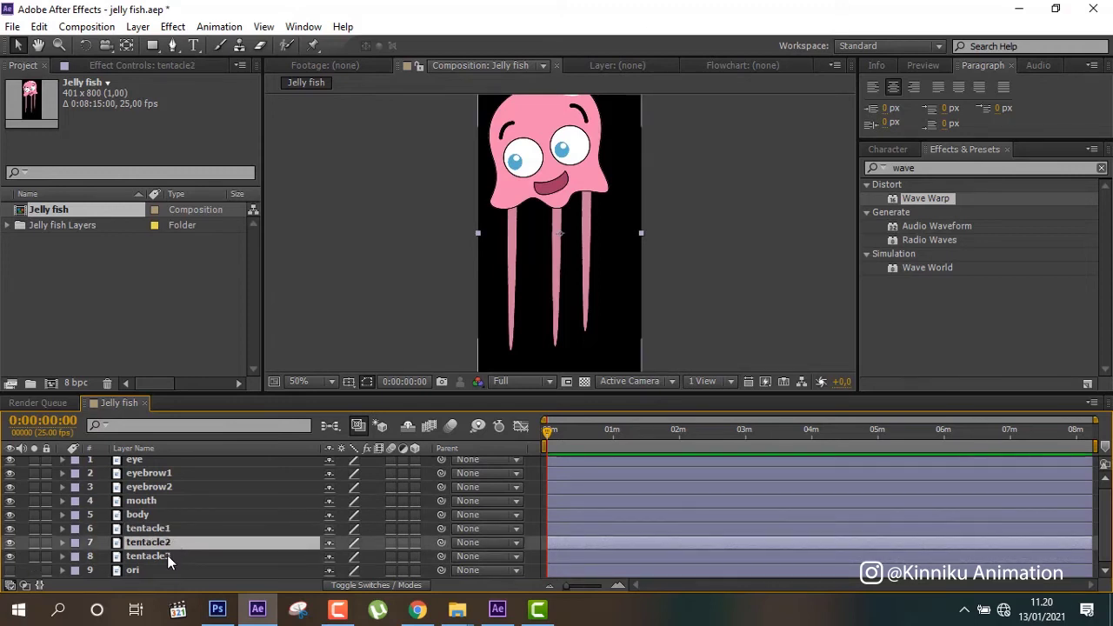
left_click(158, 557)
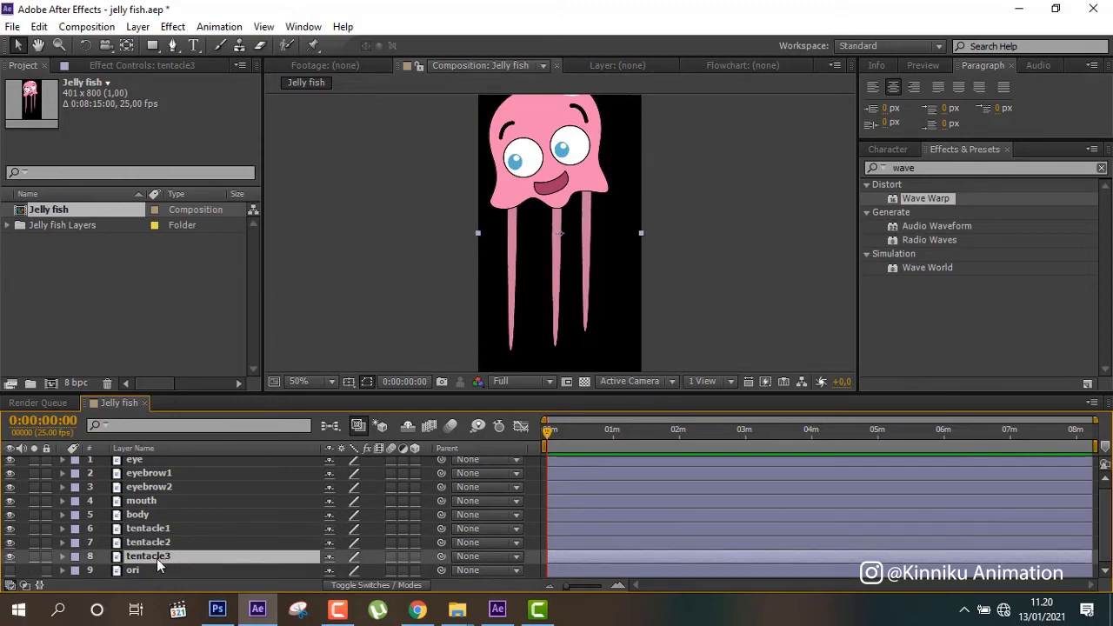
left_click(34, 556)
left_click(545, 444)
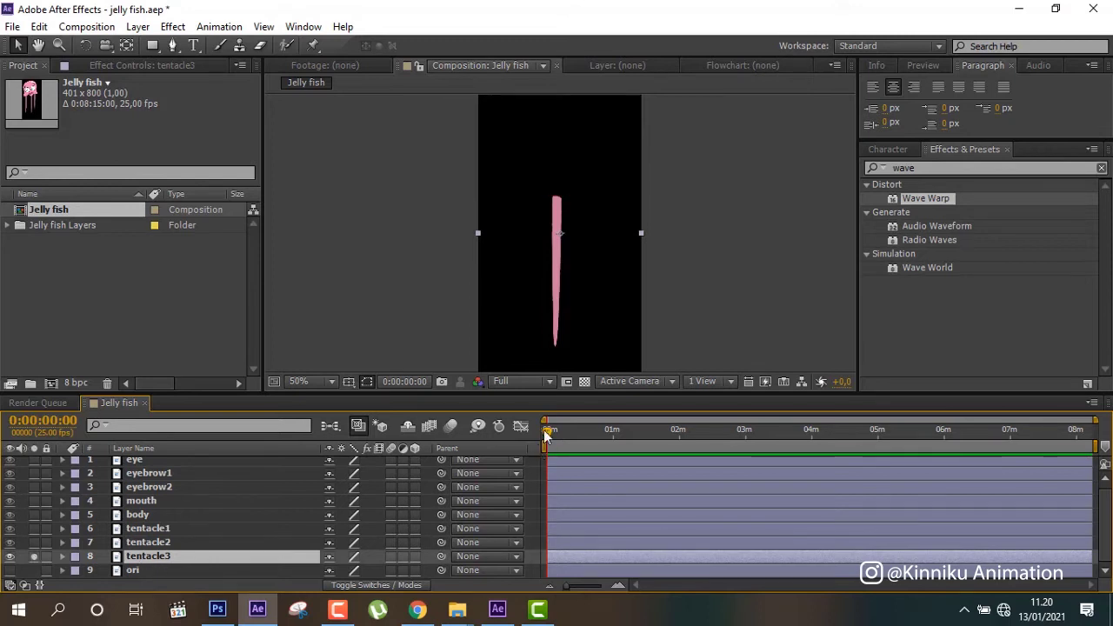
double_click(920, 198)
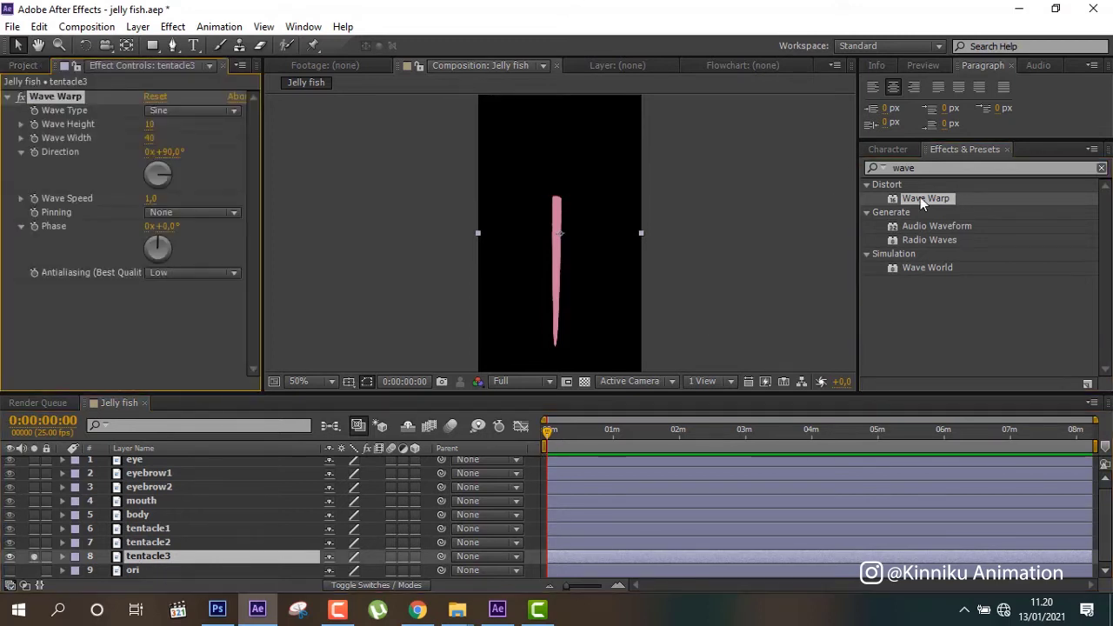
- Set tentacle3's Wave Warp to height 20, width 100 and direction 180°, then select it for copying
left_click(149, 124)
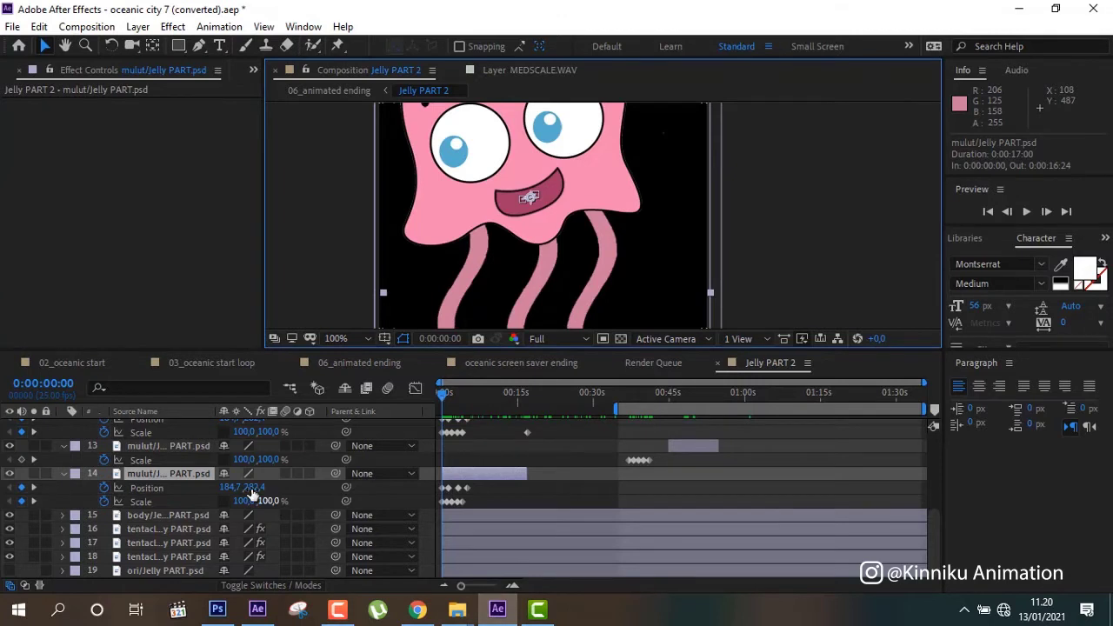
left_click(163, 541)
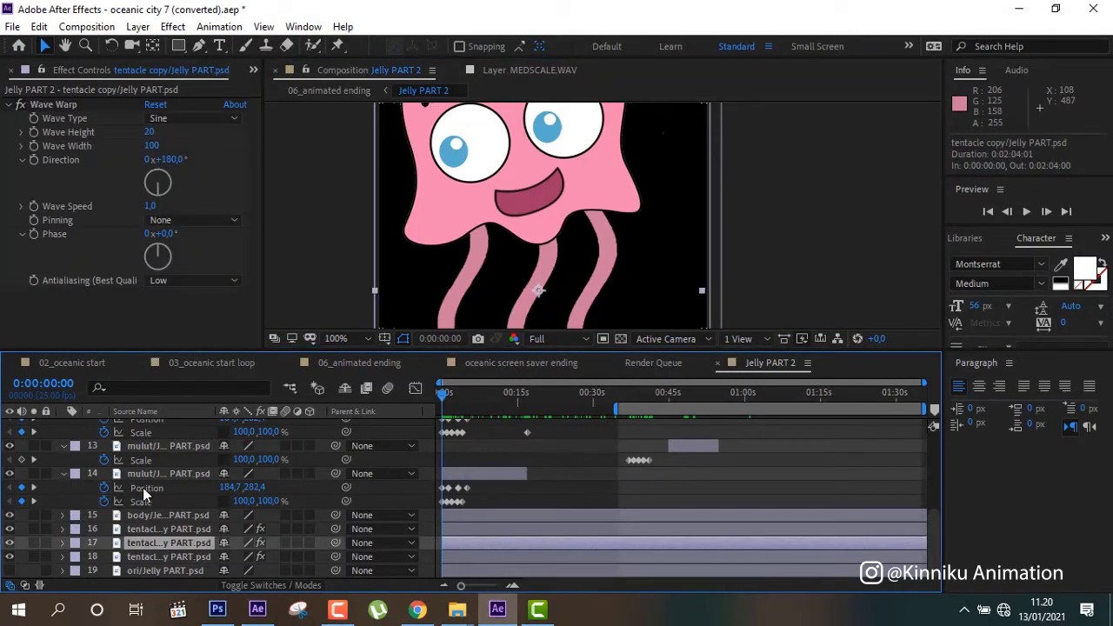
left_click(259, 609)
left_click(150, 125)
type("20")
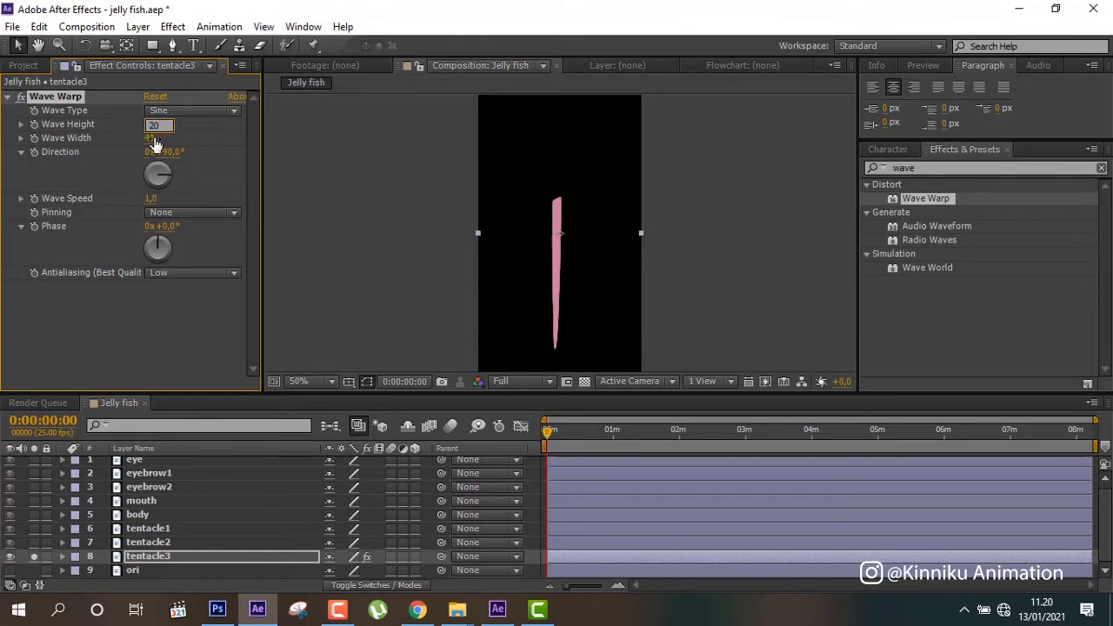
left_click(153, 139)
type("00")
left_click(172, 153)
type("180")
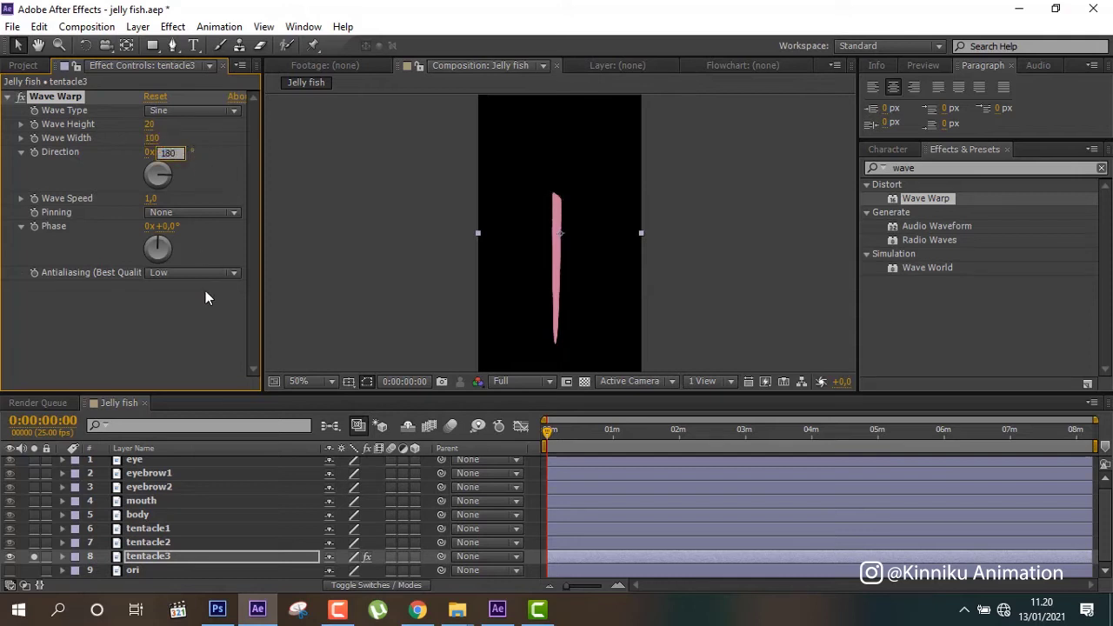
left_click(209, 302)
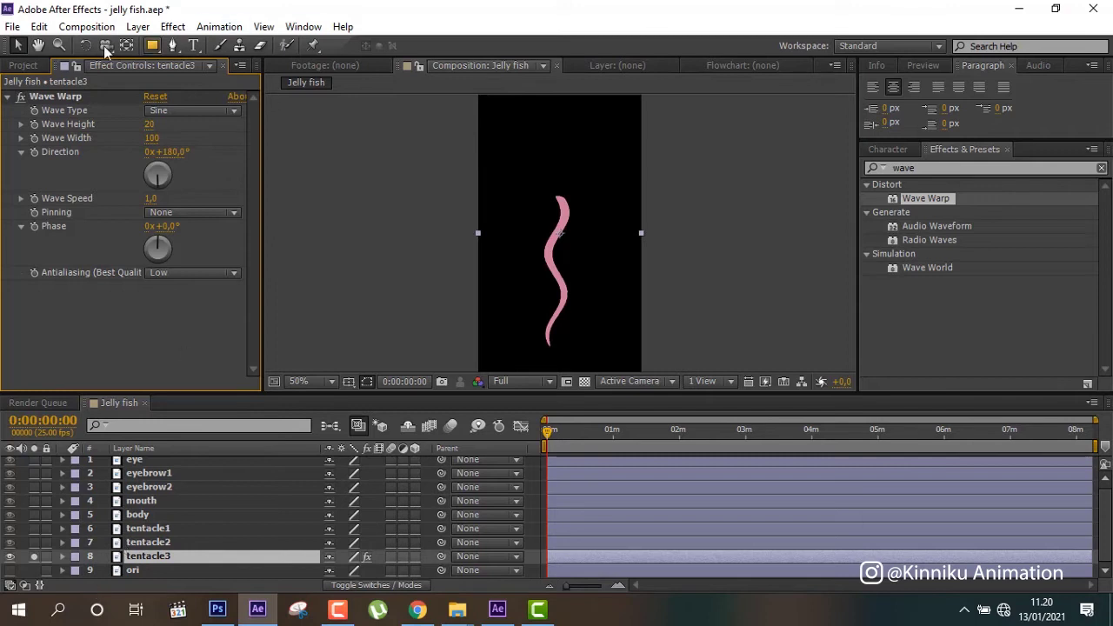
left_click(66, 98)
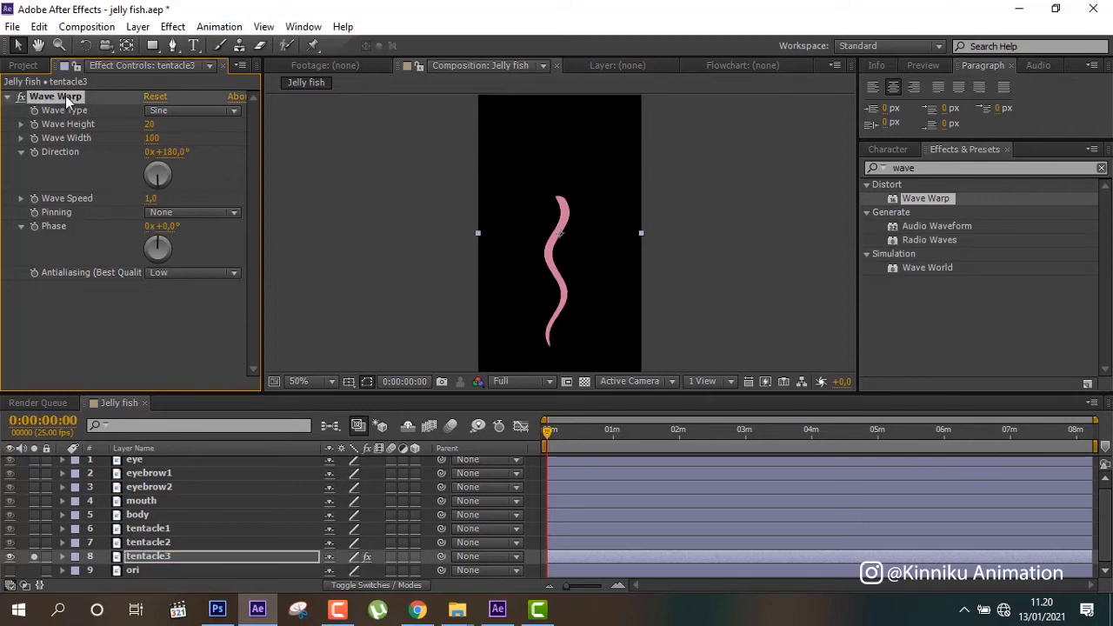
- Paste the same Wave Warp effect onto tentacle2 and tentacle1
left_click(147, 545)
key("ctrl+v")
left_click(156, 530)
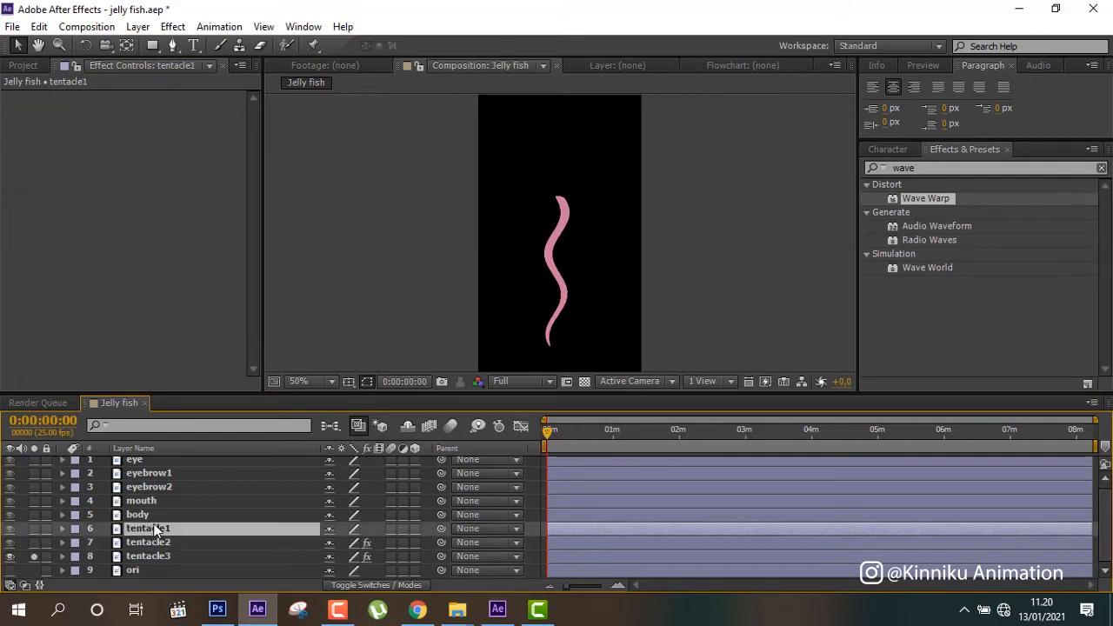
key("ctrl+v")
- Show the whole jellyfish again and scrub the timeline to preview the three wavy tentacles
left_click_drag(34, 528, 34, 543)
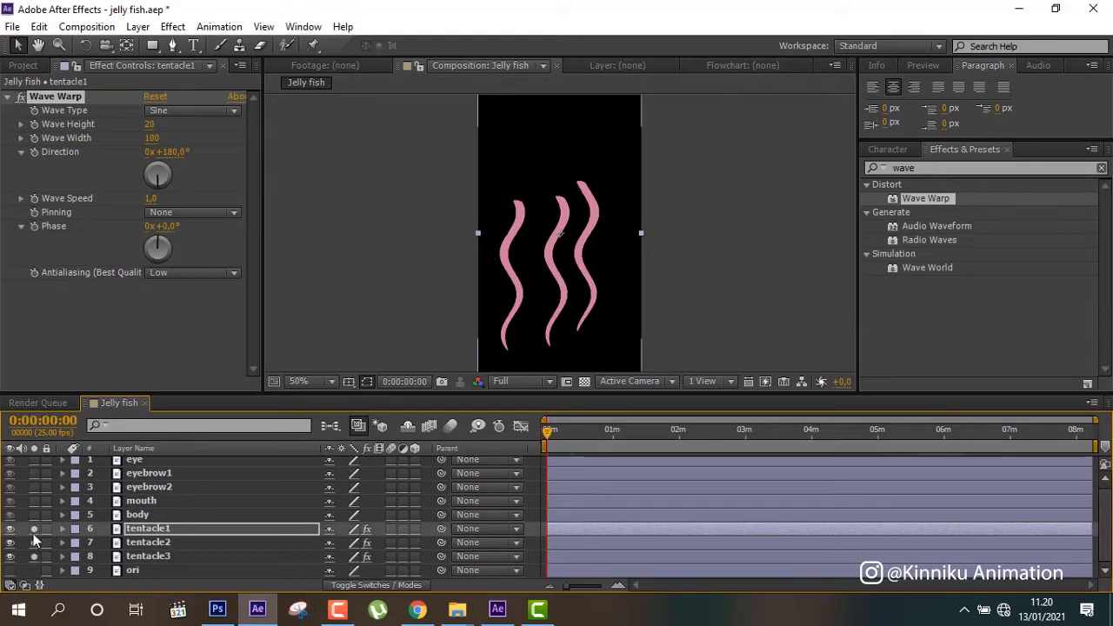
left_click_drag(35, 528, 36, 550)
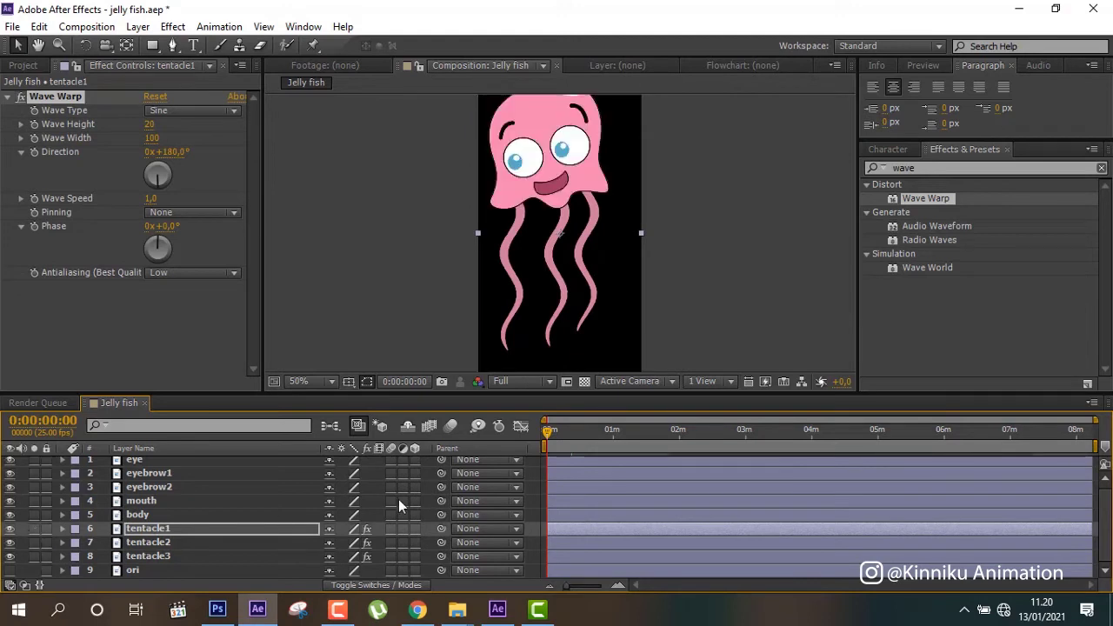
left_click_drag(596, 447, 827, 445)
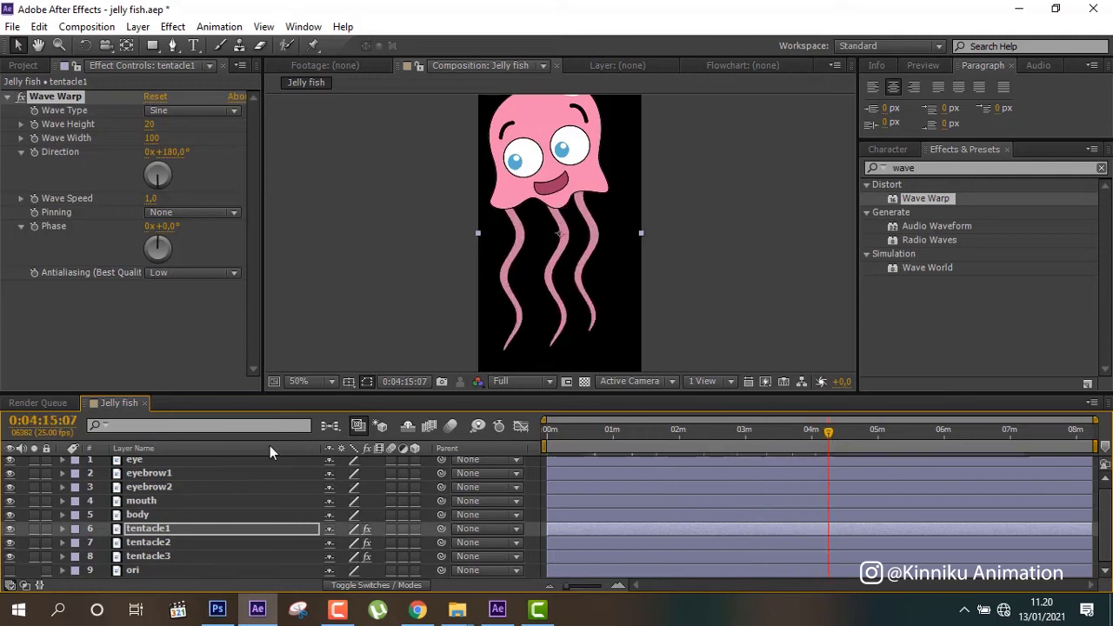
scroll(190, 514, "up", 1)
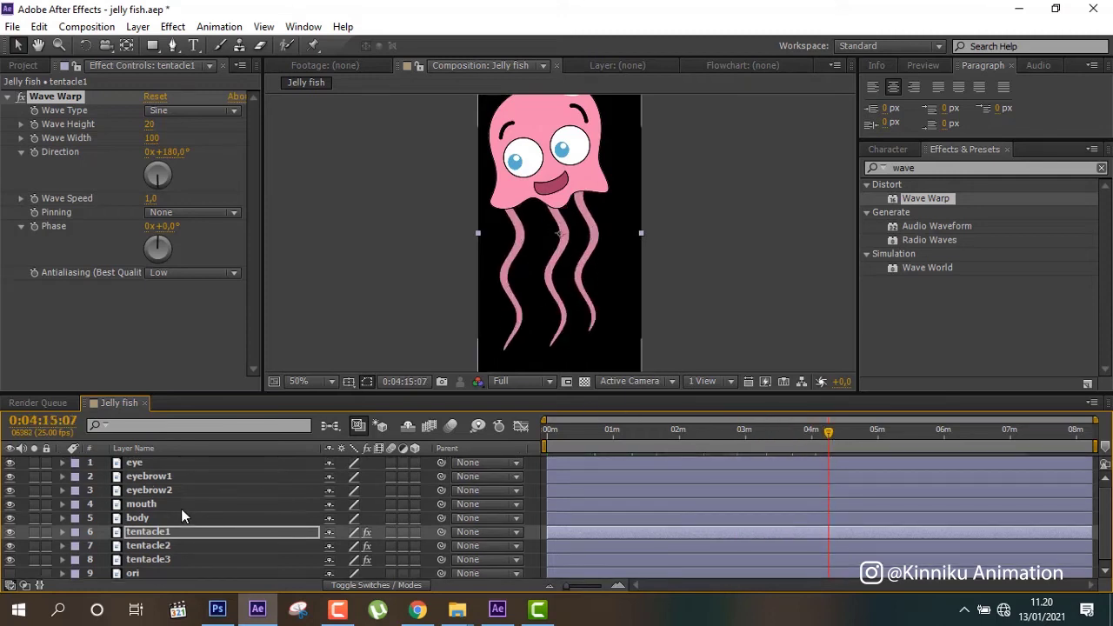
left_click(180, 507)
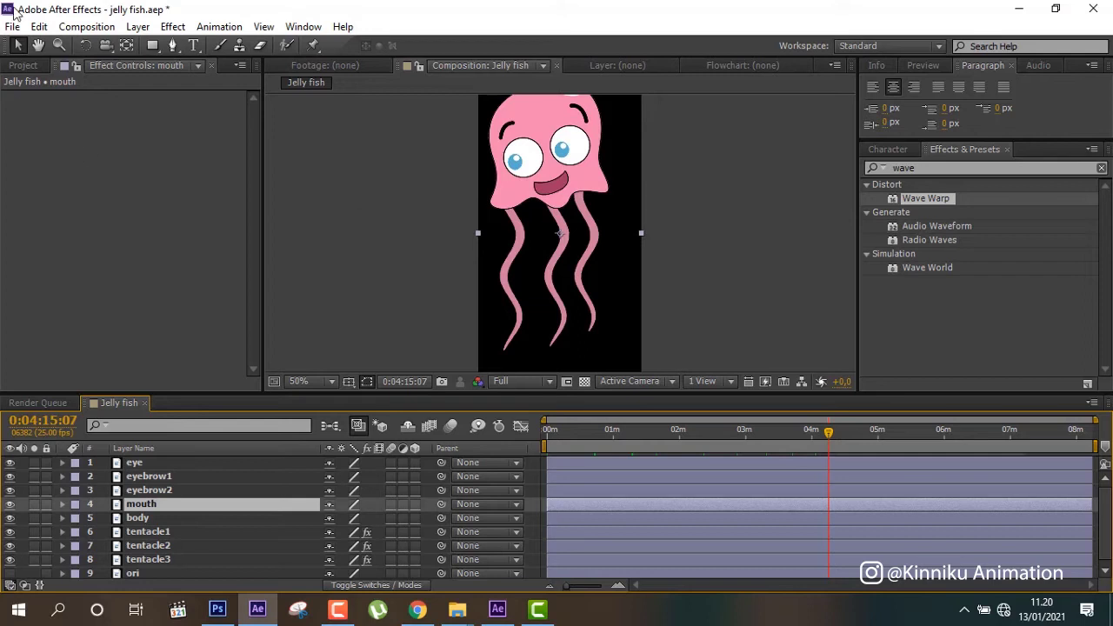
- At 100% zoom, move the mouth layer's anchor point onto the mouth with the Pan Behind tool
key("period")
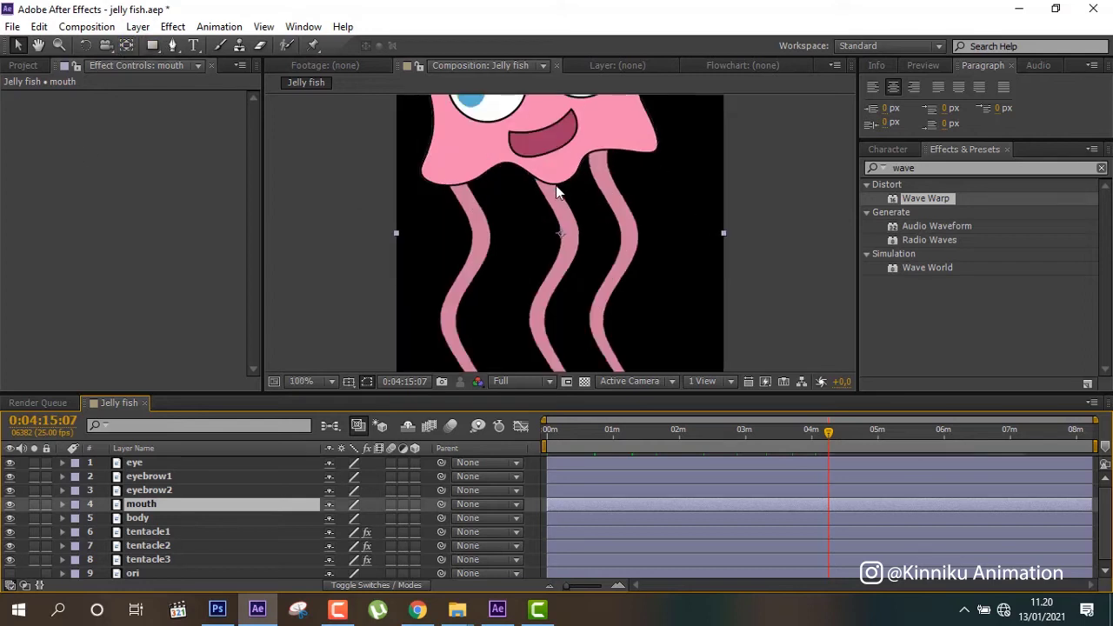
left_click_drag(555, 185, 578, 256)
left_click(128, 45)
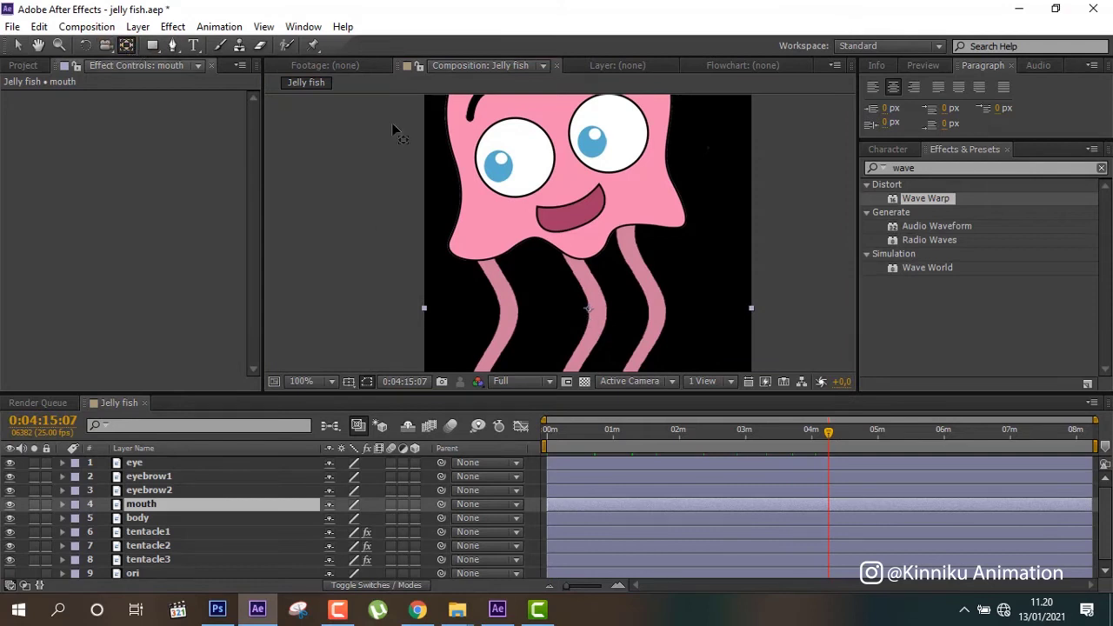
left_click_drag(588, 310, 574, 213)
left_click_drag(564, 452, 503, 453)
- Reveal the mouth's Position and Scale and preview its keyframed animation around 2 seconds
left_click(207, 504)
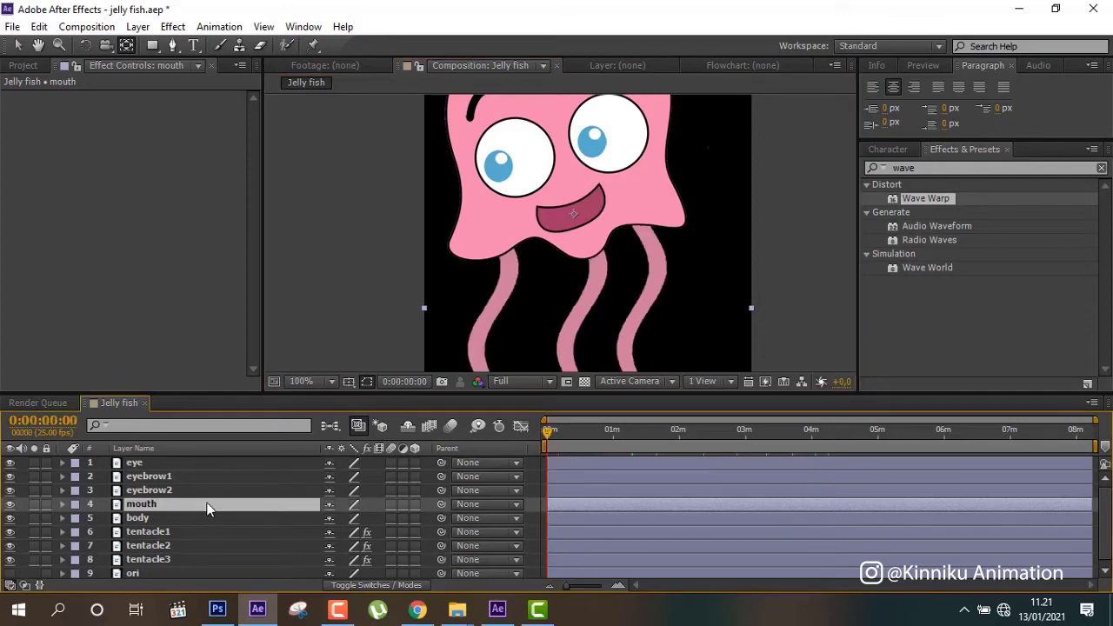
key("p")
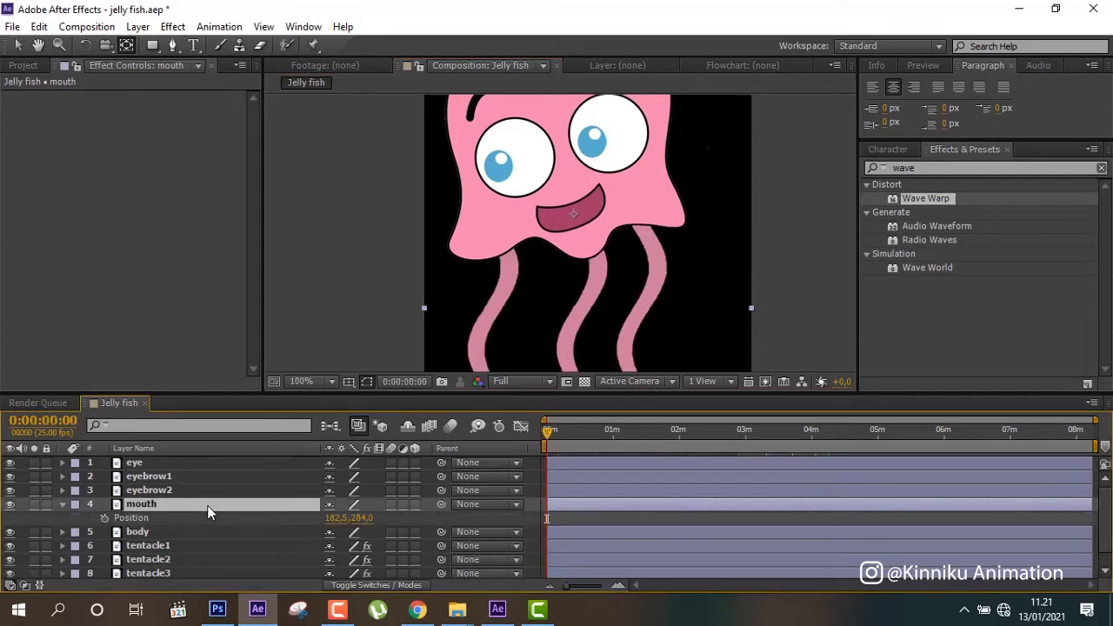
key("shift+s")
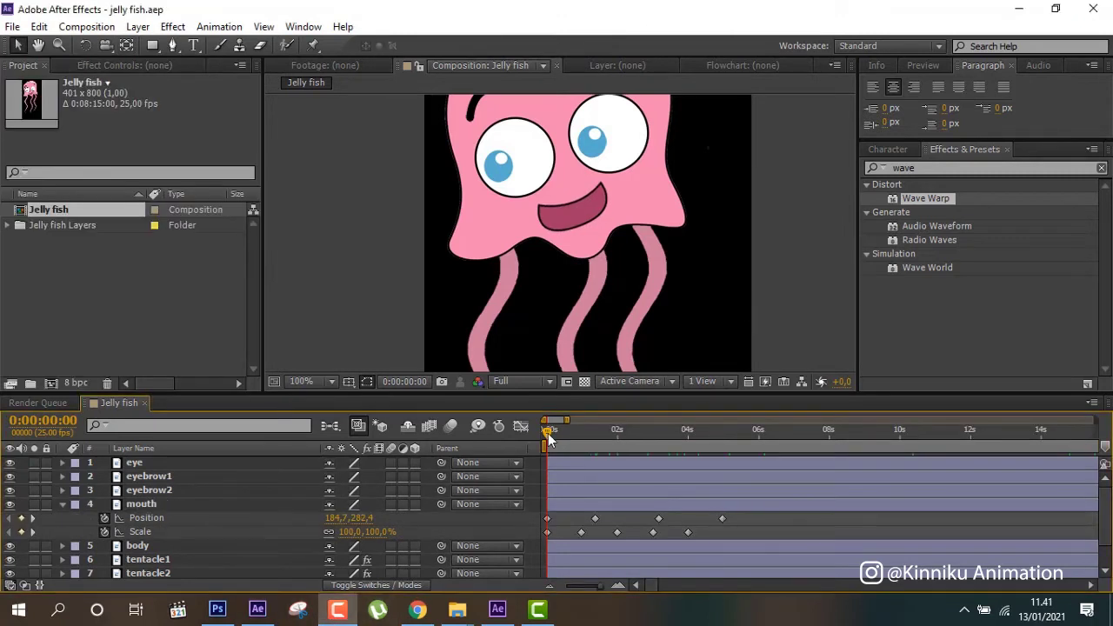
left_click(156, 503)
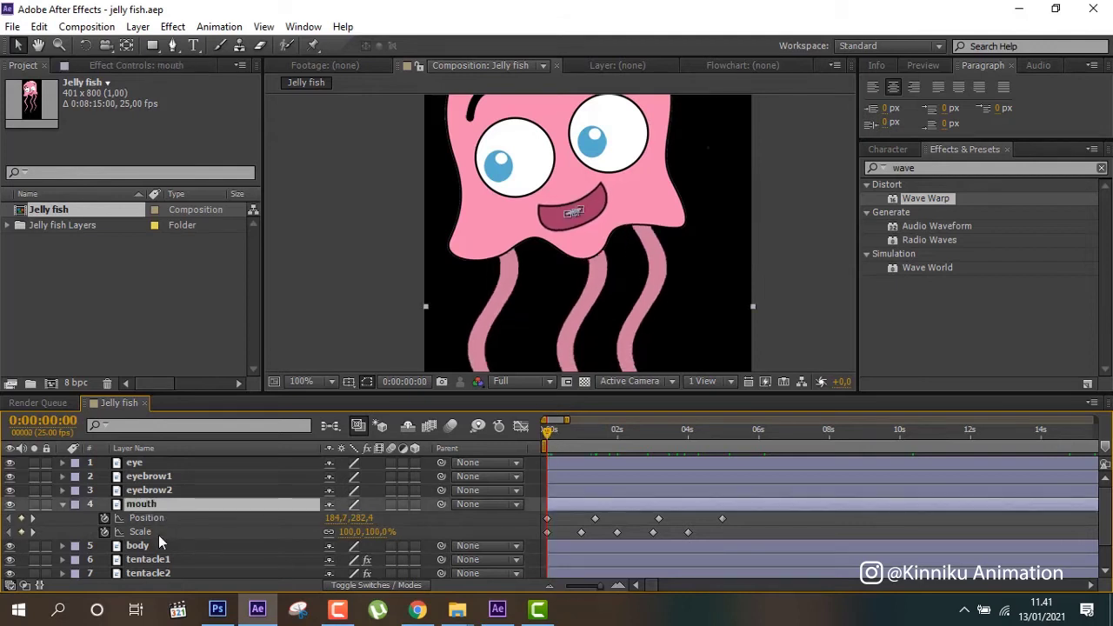
left_click(169, 517)
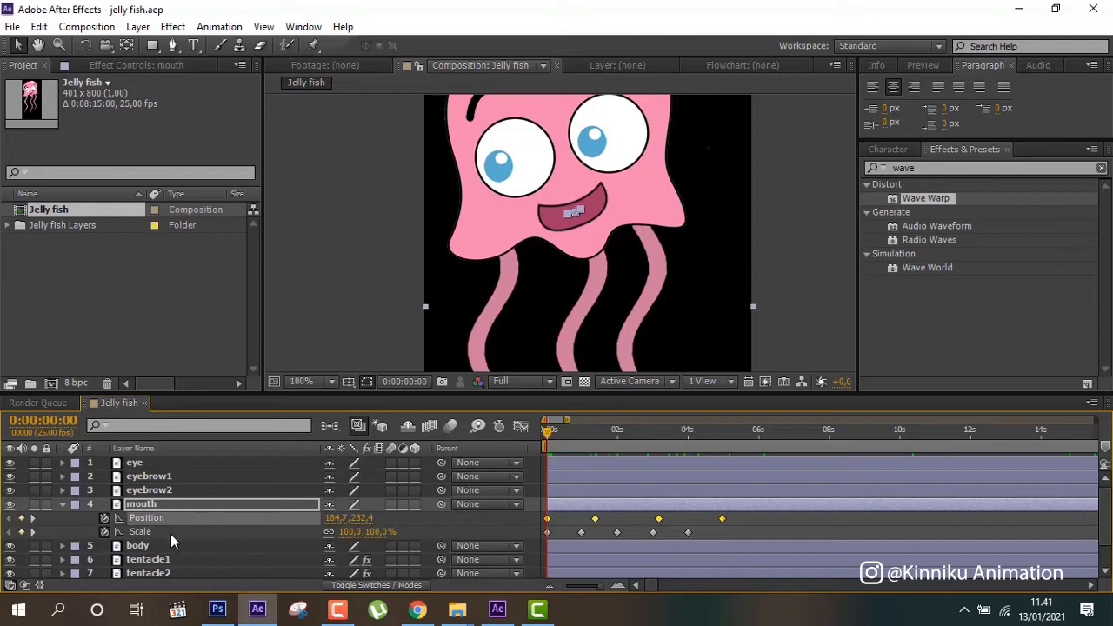
left_click_drag(569, 429, 760, 457)
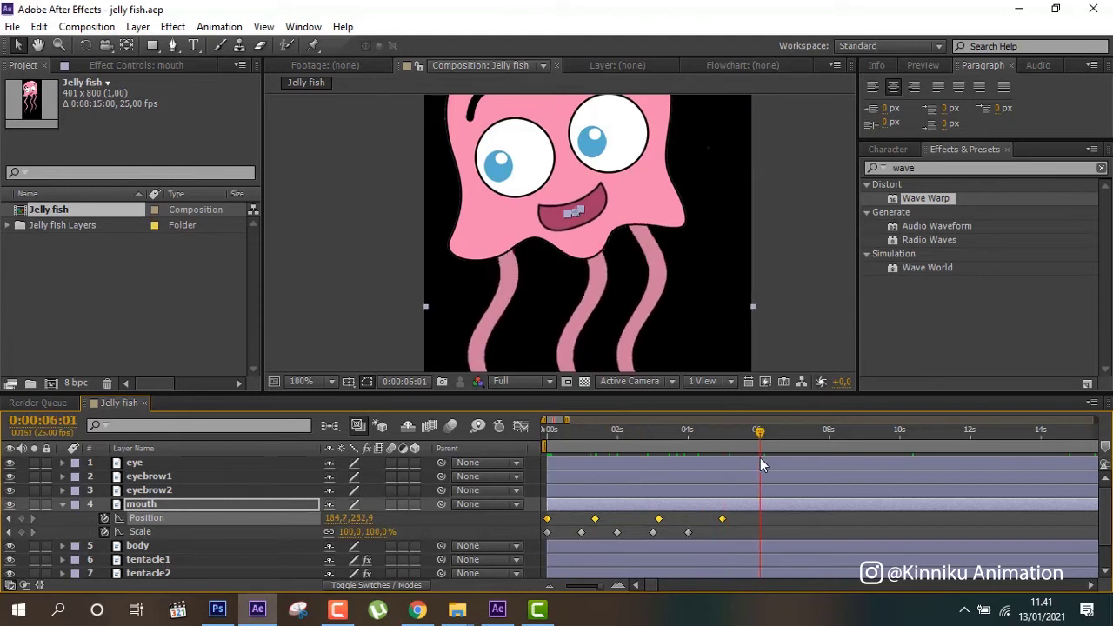
left_click(728, 508)
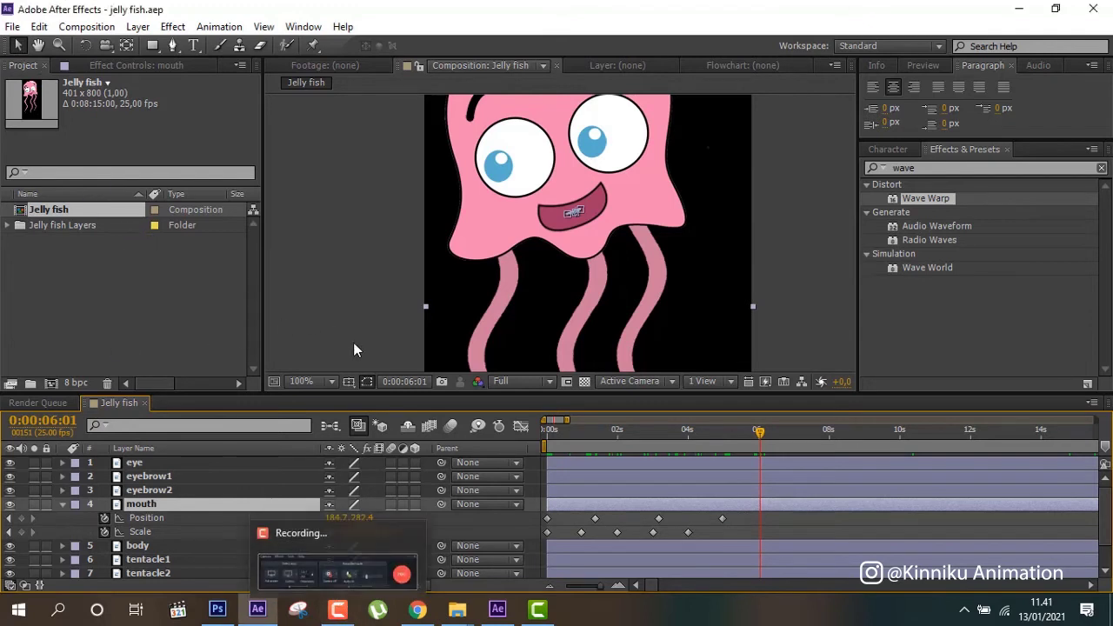
- Trim the mouth layer to end at the current time, about 6 seconds
left_click(334, 295)
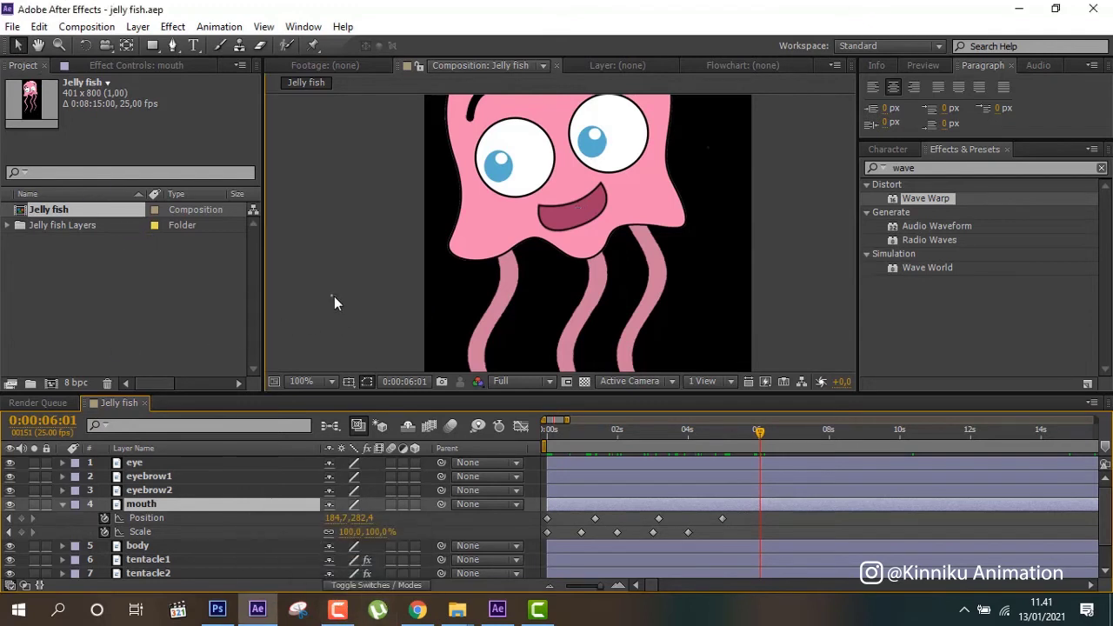
left_click(1087, 506)
key("semicolon")
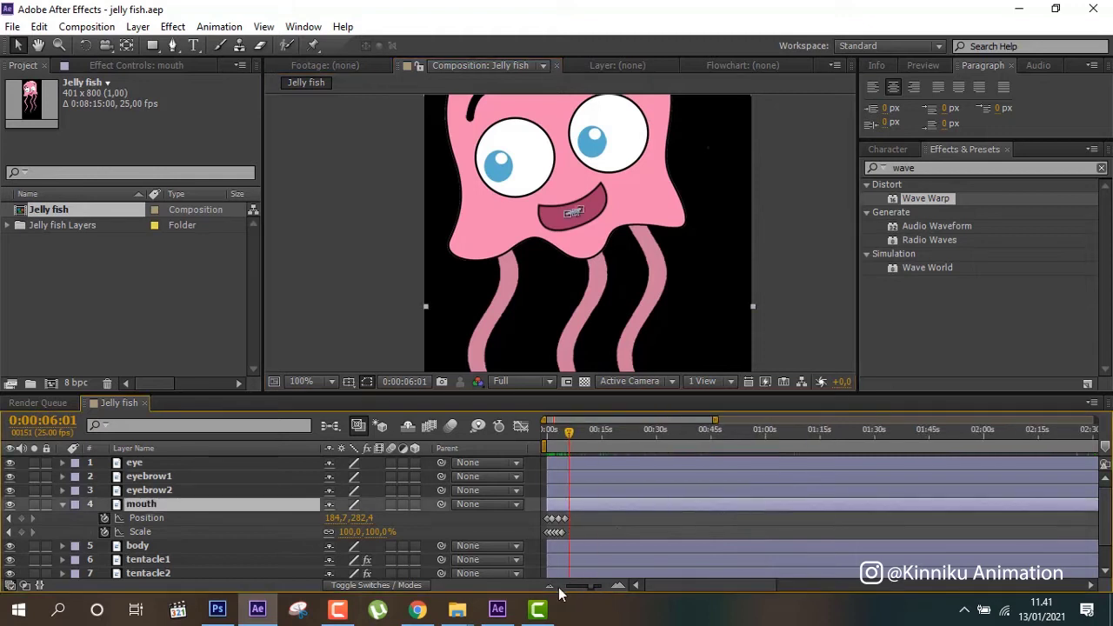
left_click_drag(1090, 505, 552, 532)
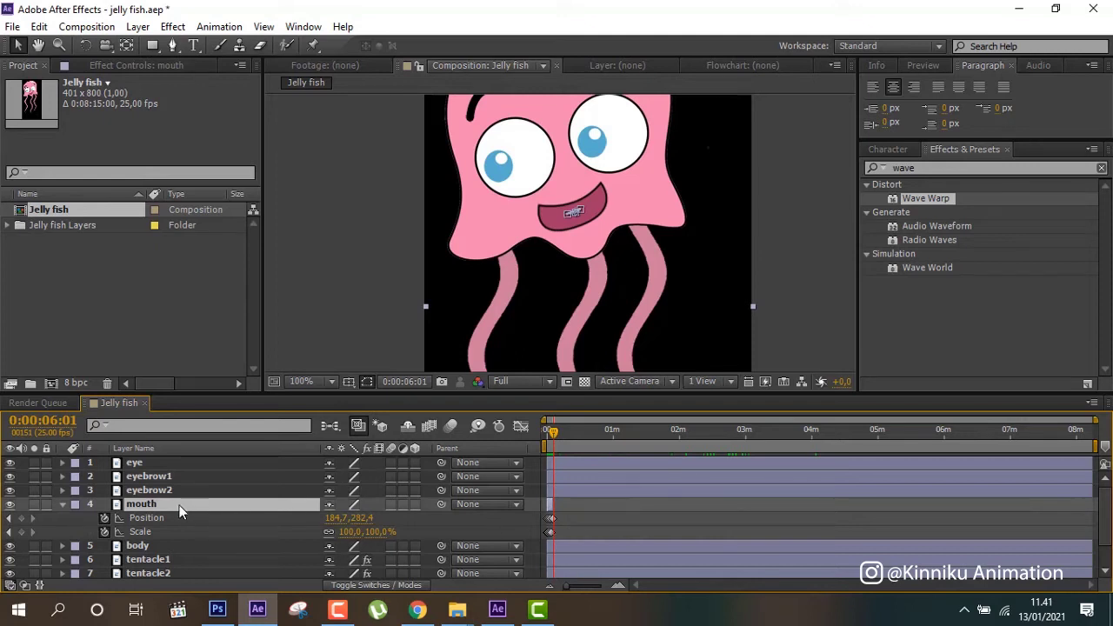
- Duplicate the mouth as mouth 2 at about 6 seconds, remove its Scale keyframes and set Scale 100, -18%
key("ctrl+d")
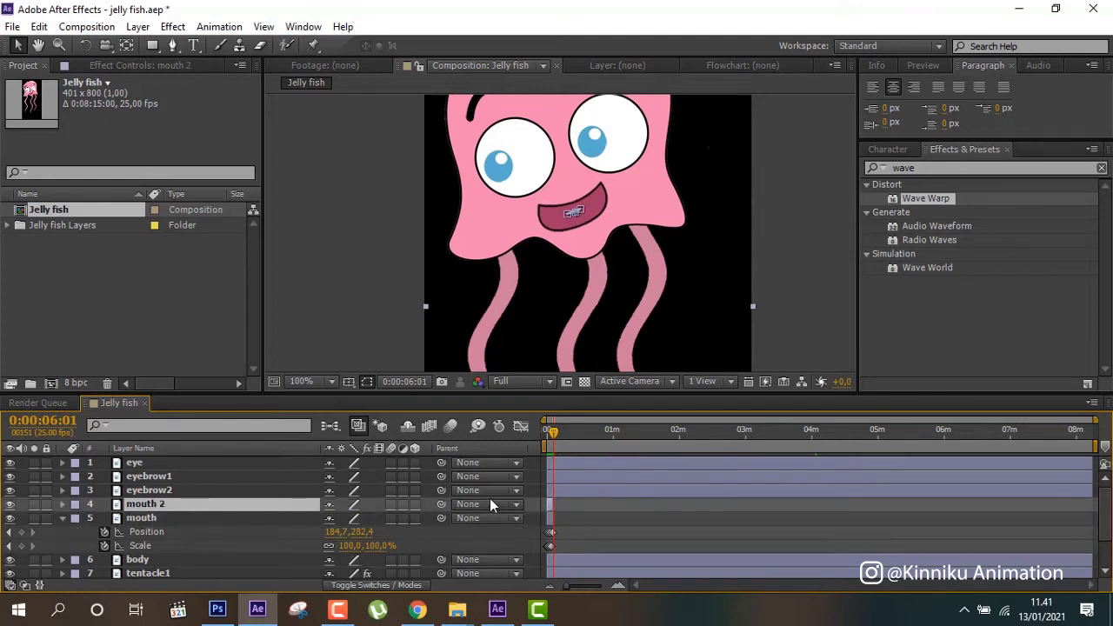
left_click(622, 588)
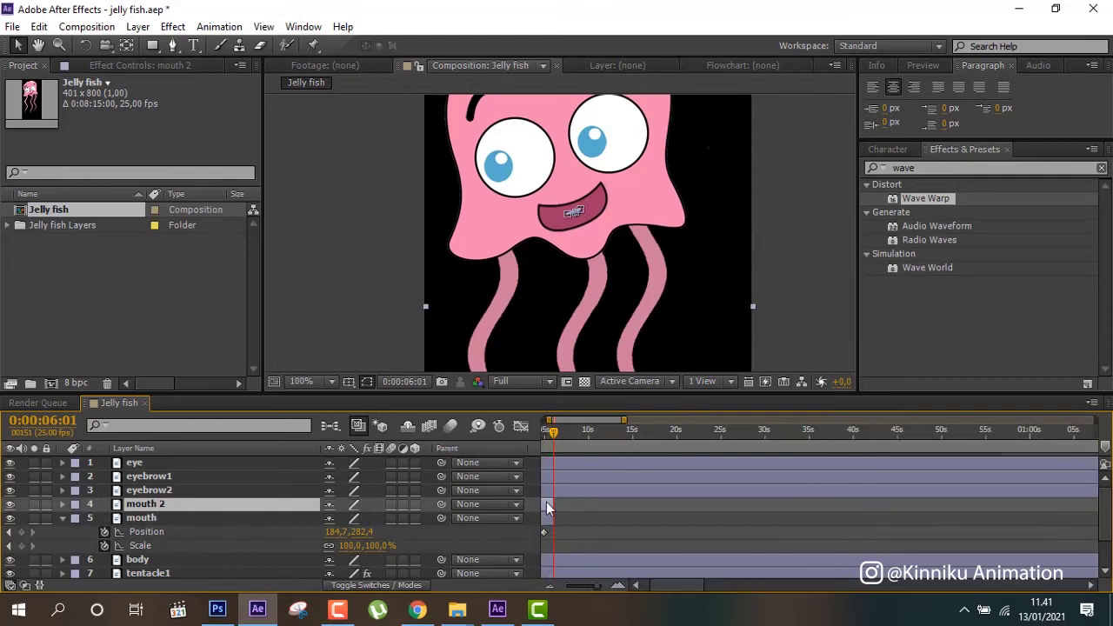
left_click_drag(546, 502, 609, 503)
key("s")
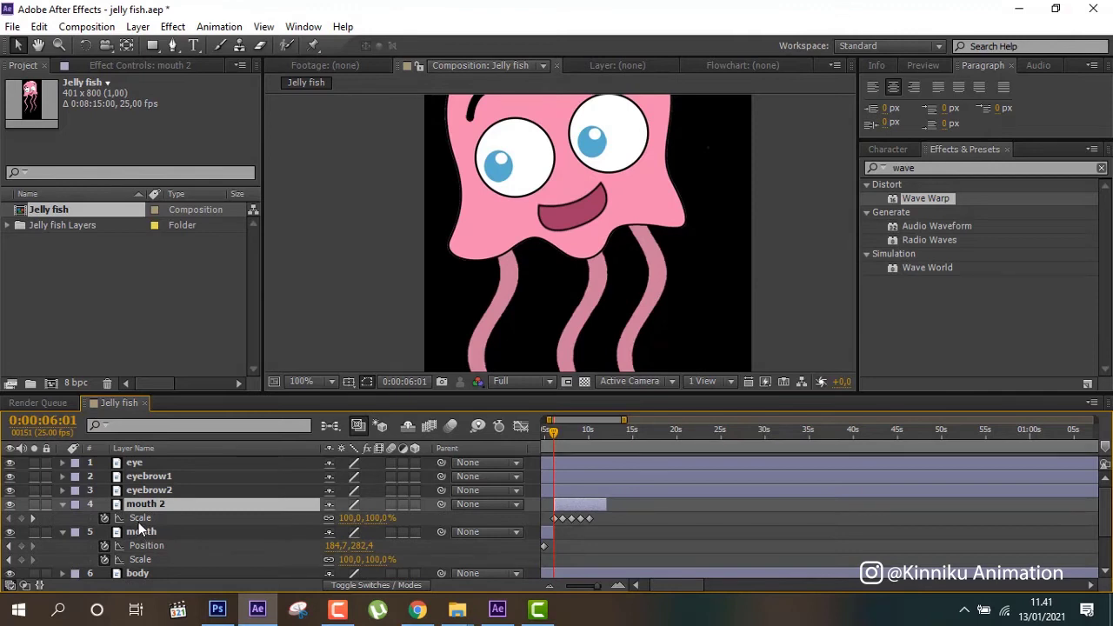
left_click(102, 517)
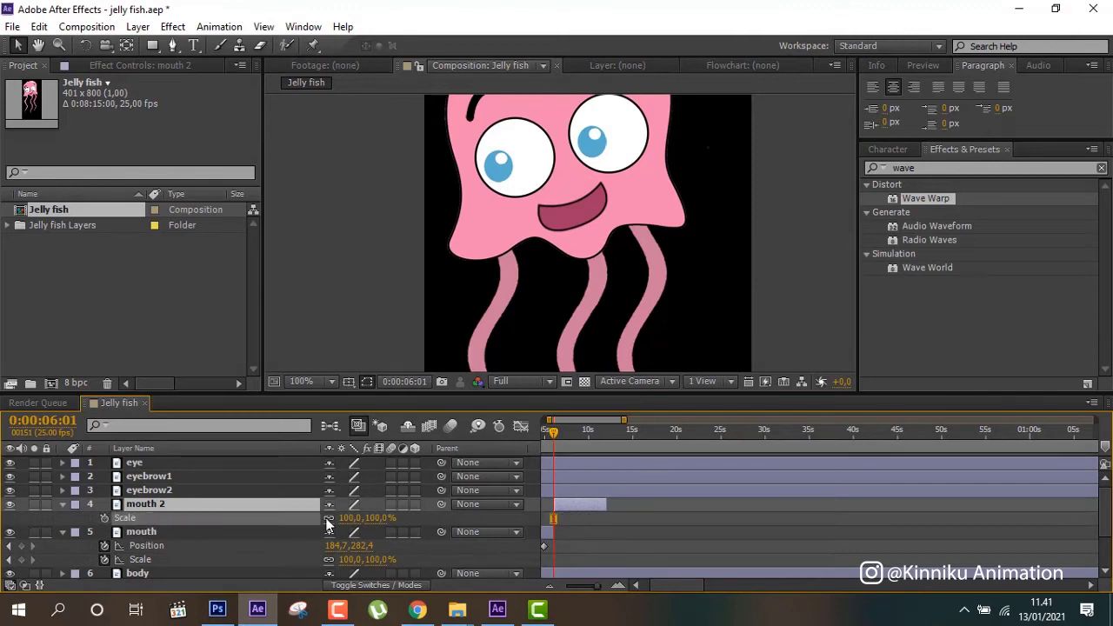
left_click(380, 517)
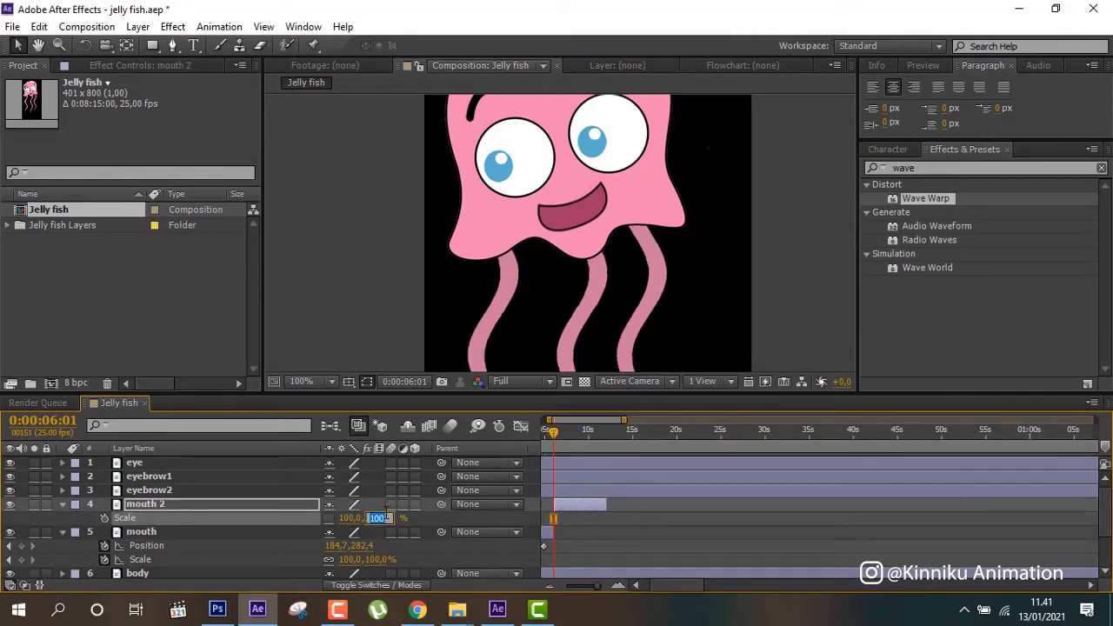
type("-18")
key("Return")
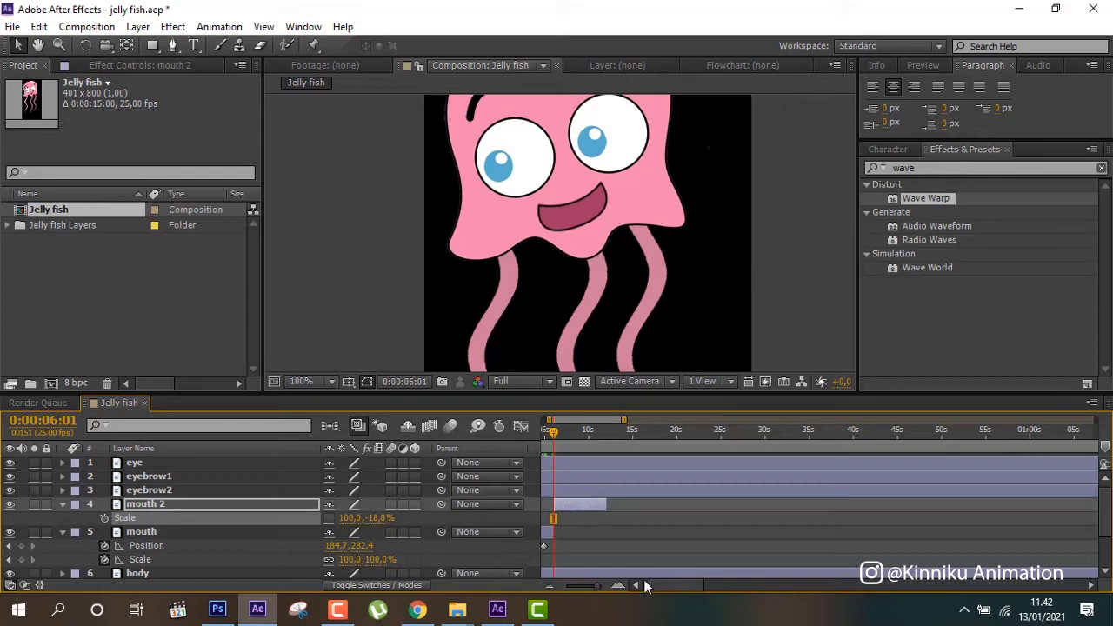
- Check the flat mouth between 0:00:06:04 and 0:00:06:24, then collapse both mouth layers
left_click(618, 587)
left_click_drag(618, 588, 623, 580)
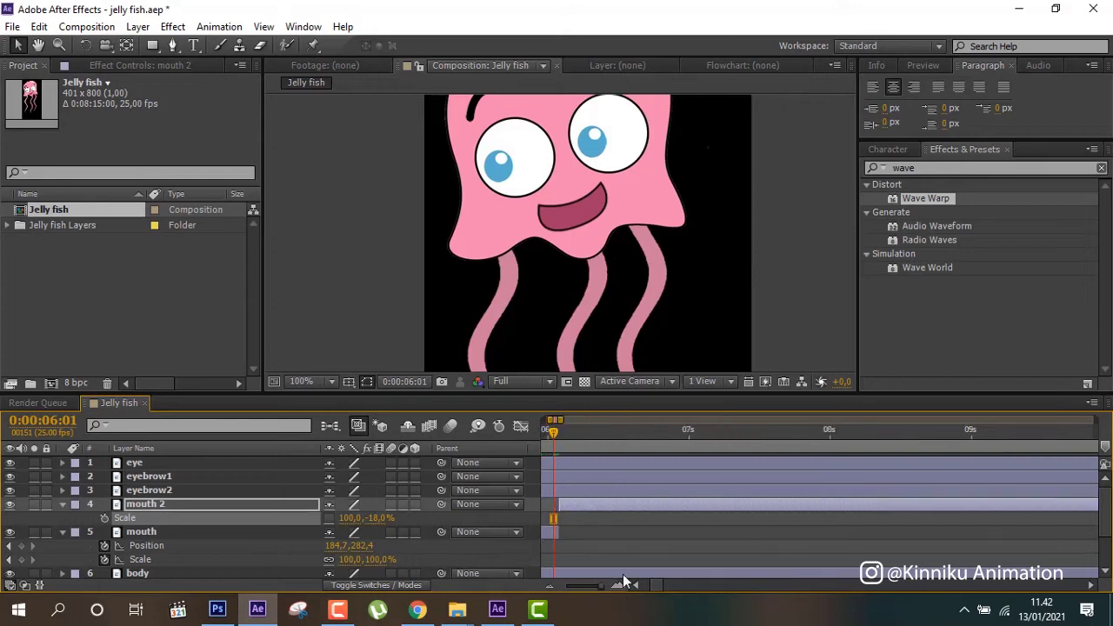
left_click(571, 430)
left_click_drag(590, 433, 684, 435)
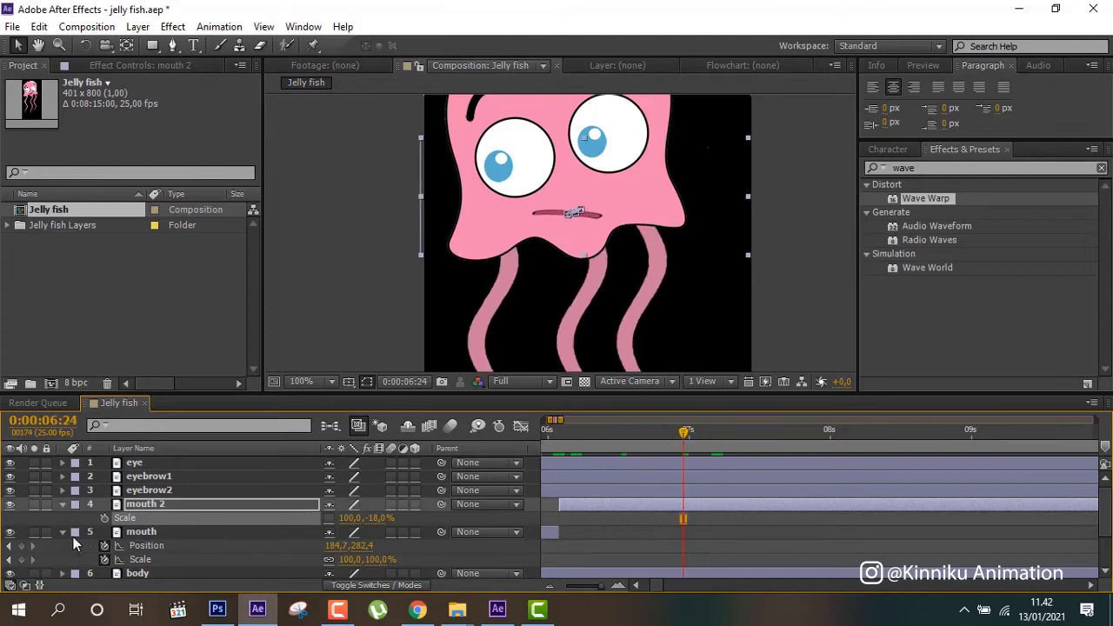
left_click(62, 503)
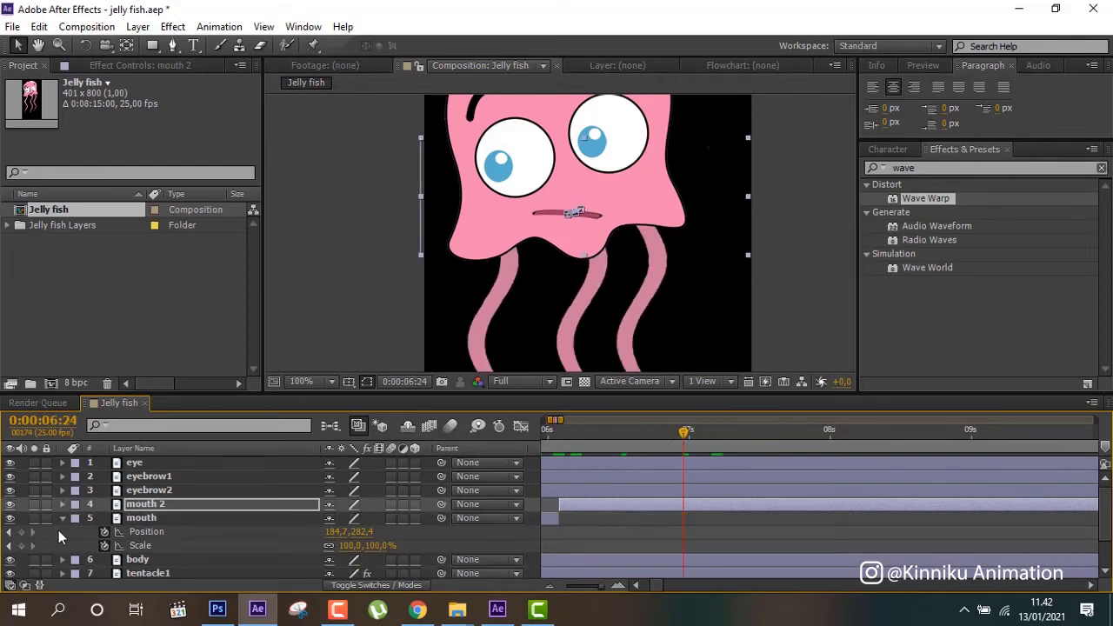
left_click(60, 525)
left_click(61, 519)
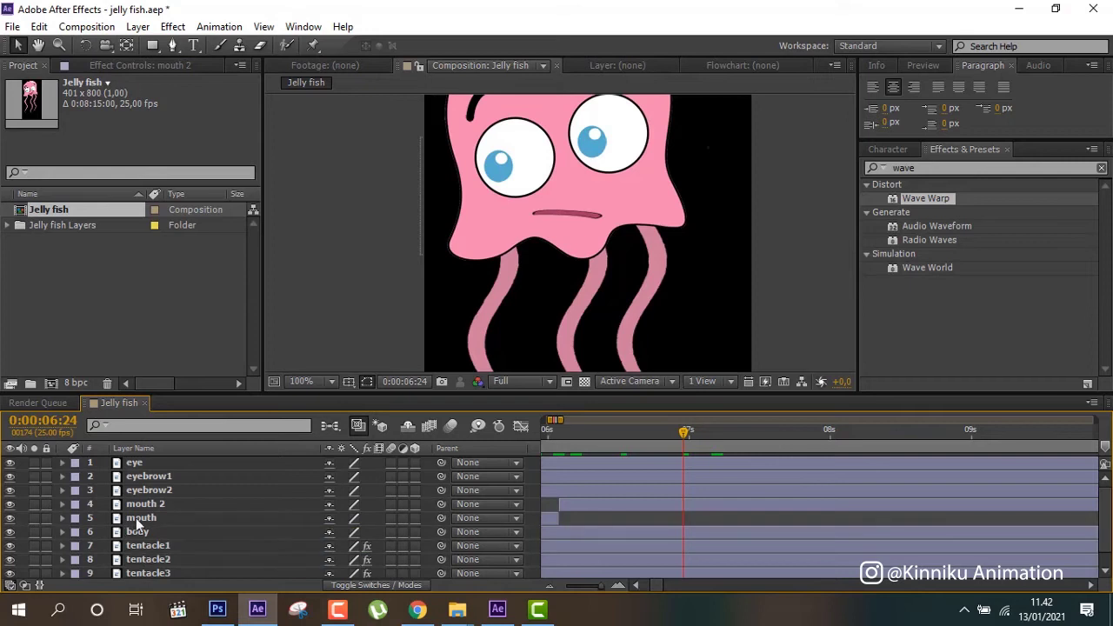
left_click(137, 518)
- Duplicate the mouth as mouth 3, place it above mouth 2 and start it at about 15 seconds
key("ctrl+d")
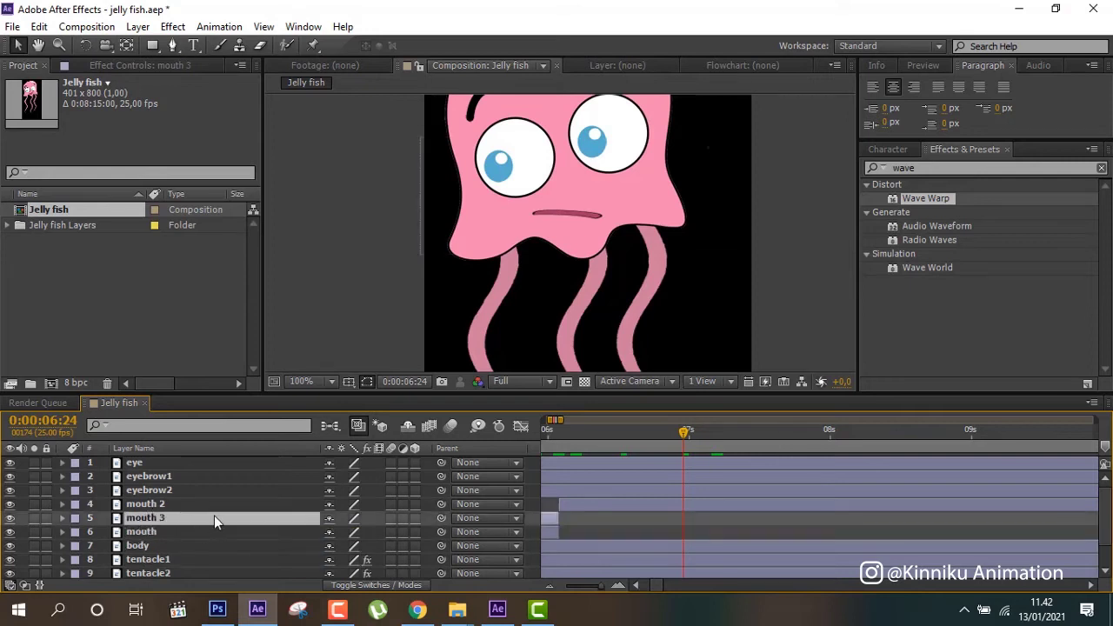
left_click_drag(188, 519, 207, 503)
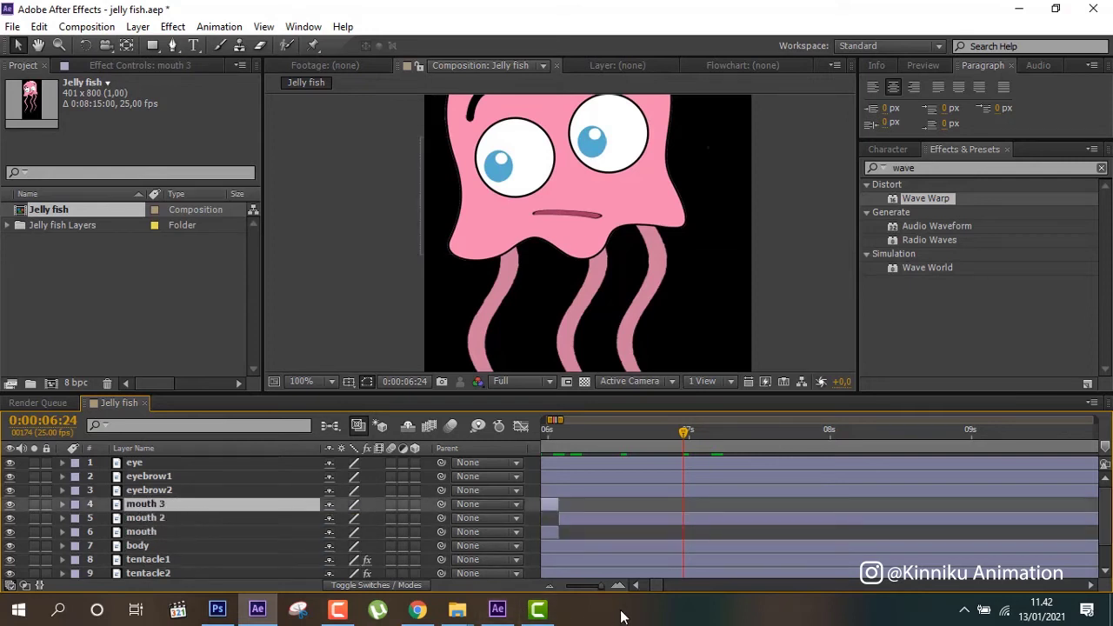
left_click_drag(600, 586, 581, 588)
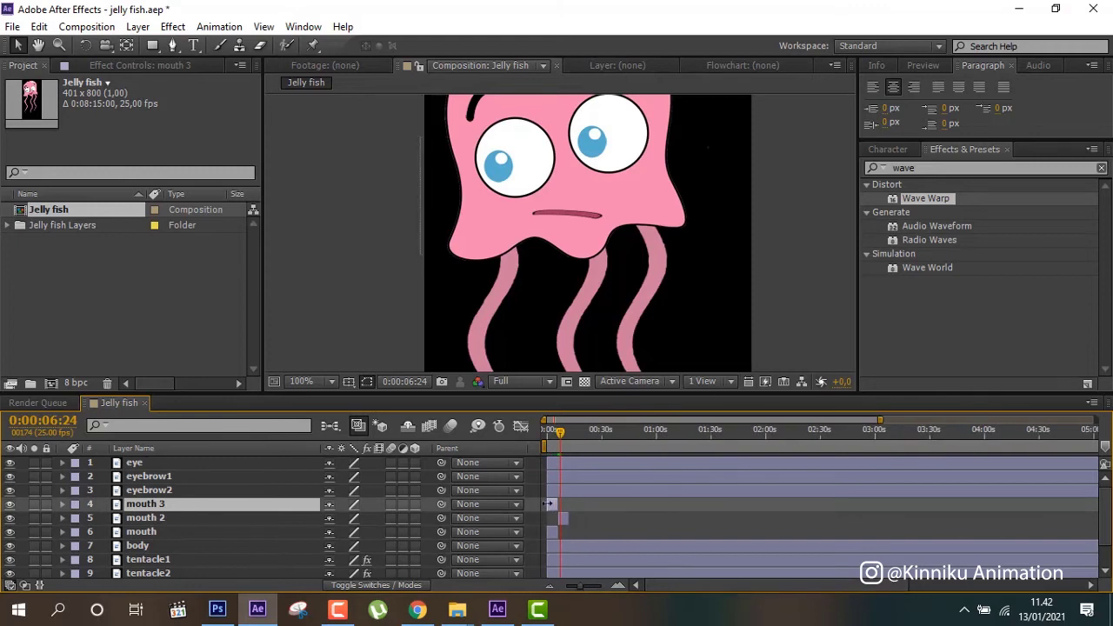
left_click(619, 584)
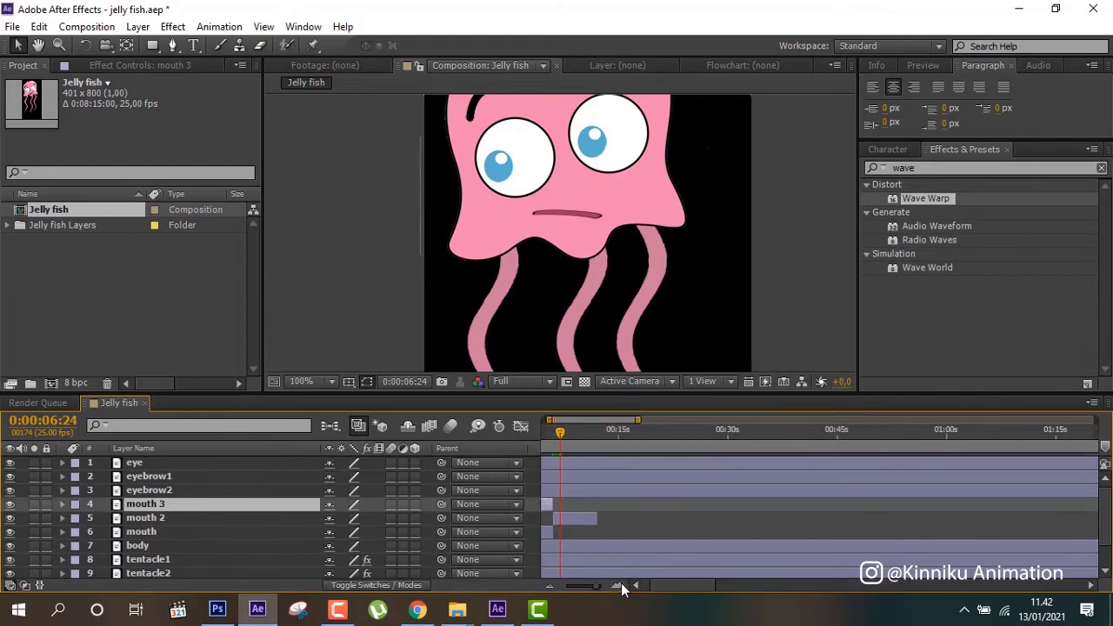
left_click_drag(570, 504, 677, 520)
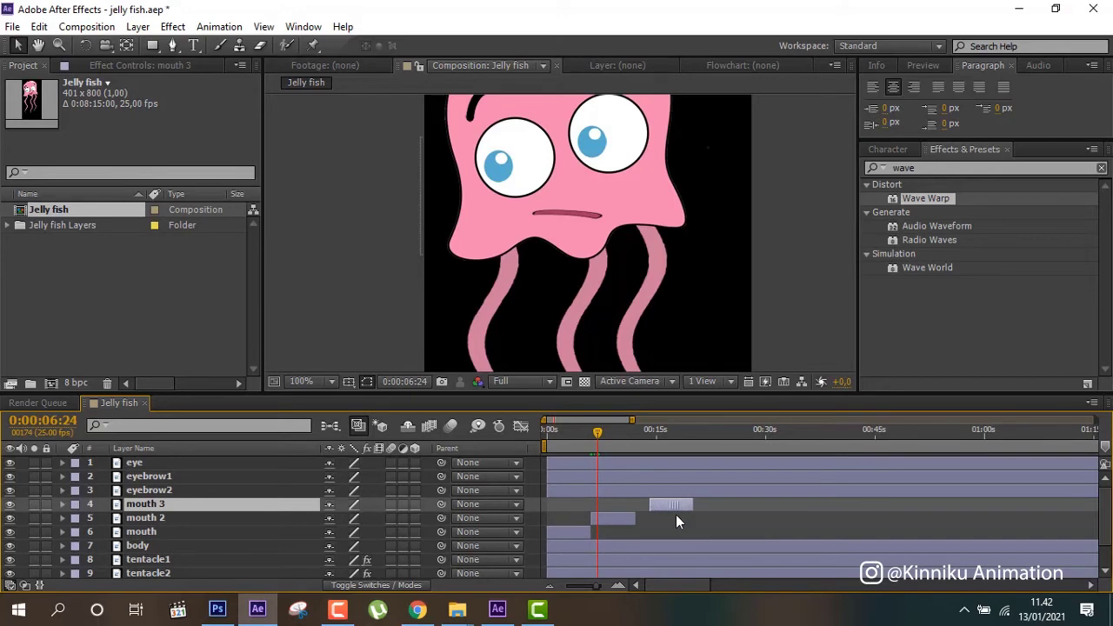
left_click_drag(667, 440, 663, 440)
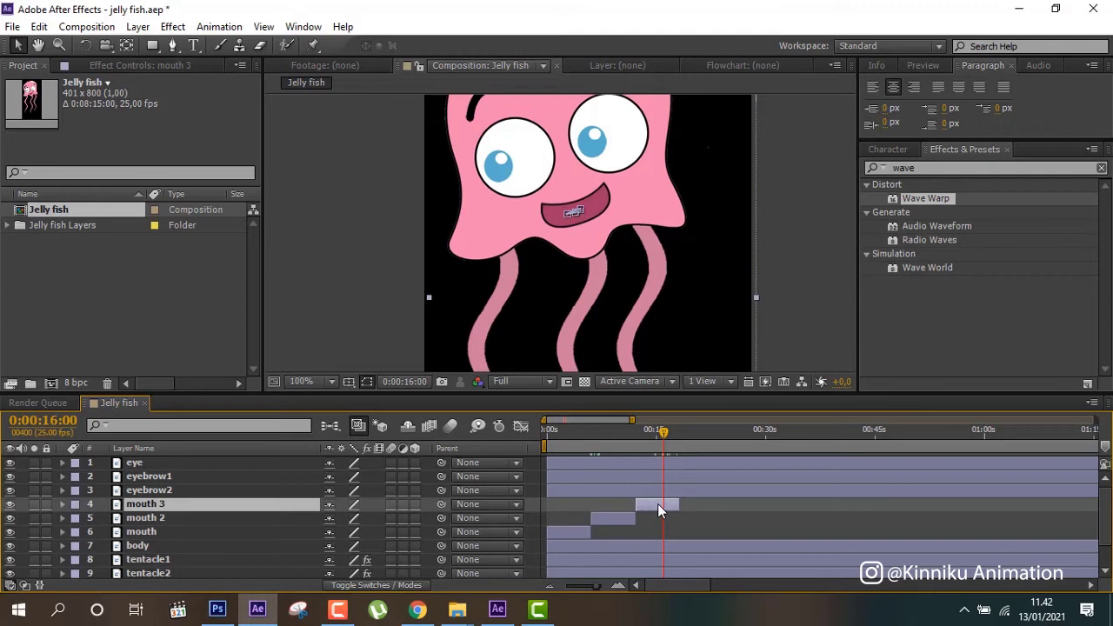
- Duplicate mouth 3 as mouth 4, starting at mouth 3's out point, and view it at 0:00:21:21
key("ctrl+d")
left_click_drag(683, 505, 706, 505)
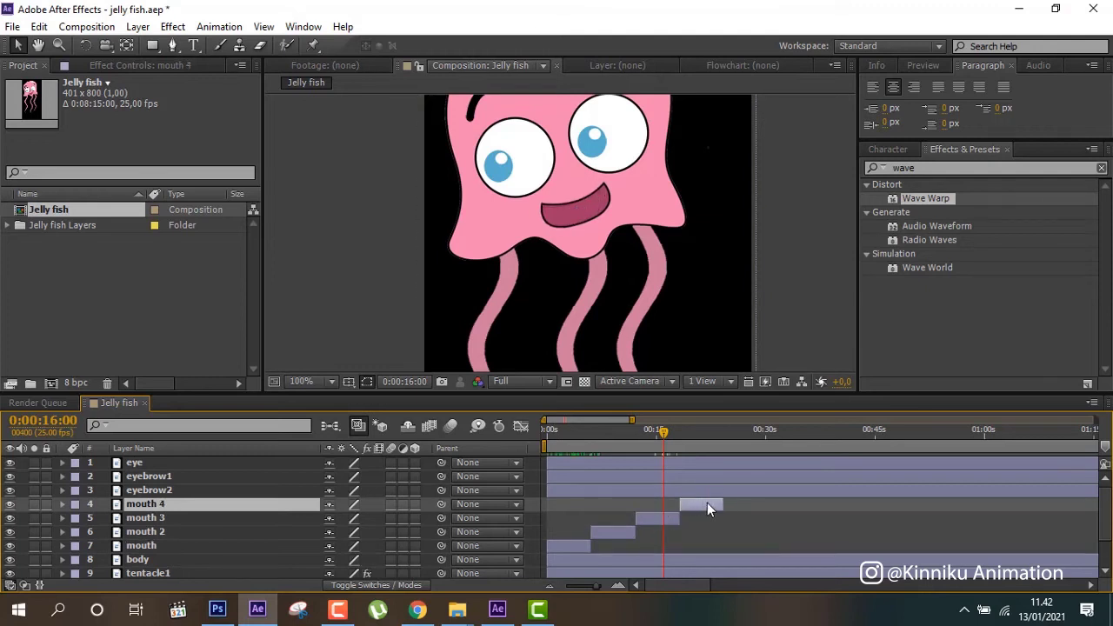
left_click(706, 432)
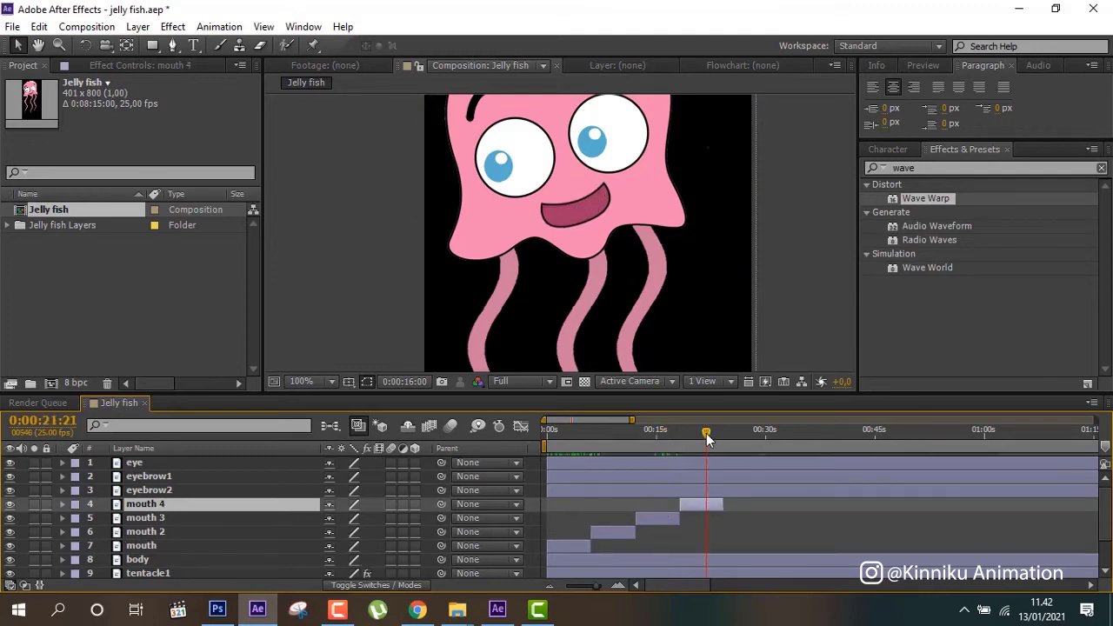
- Apply Wave Warp to mouth 4 with Wave Height 2 and Wave Width 20, previewing around 0:00:22
left_click(925, 198)
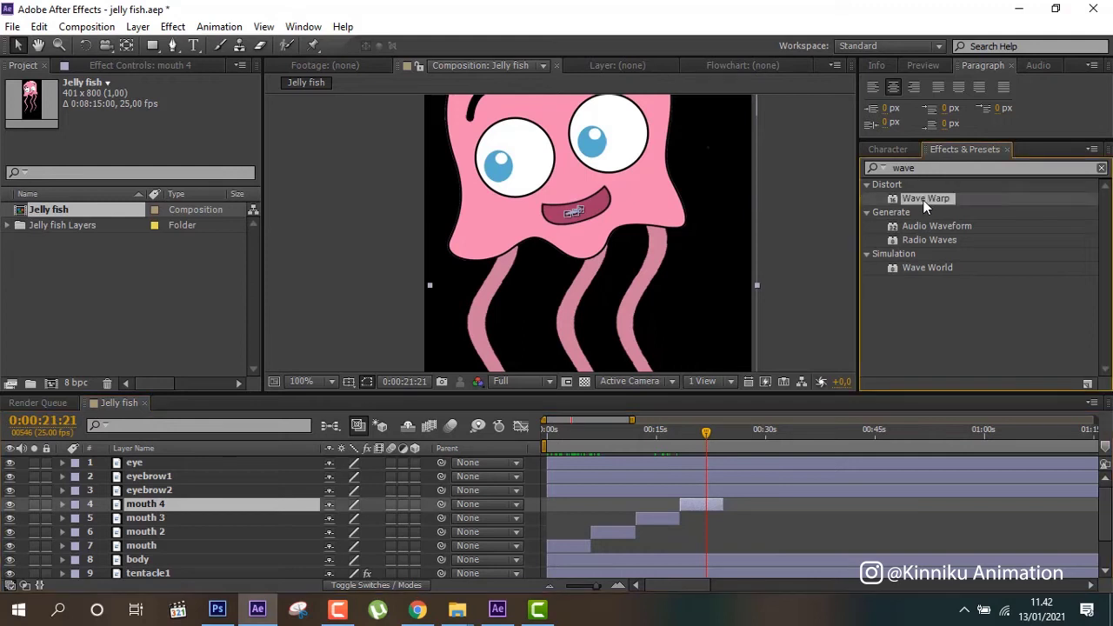
left_click(706, 505)
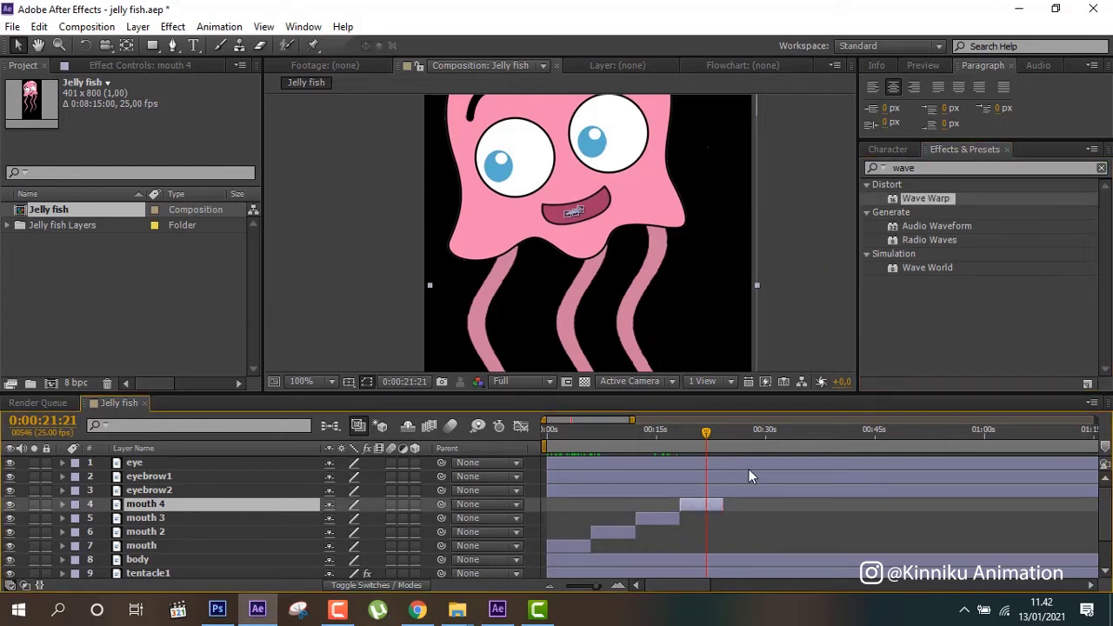
left_click_drag(921, 199, 578, 216)
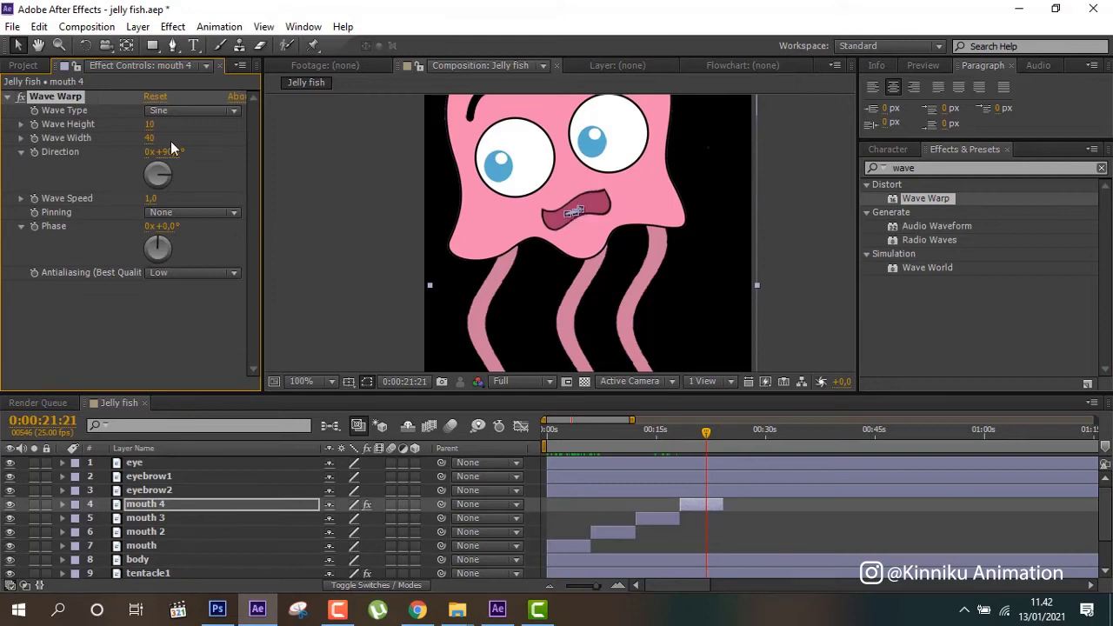
left_click(149, 125)
type("2")
key("Tab")
type("20")
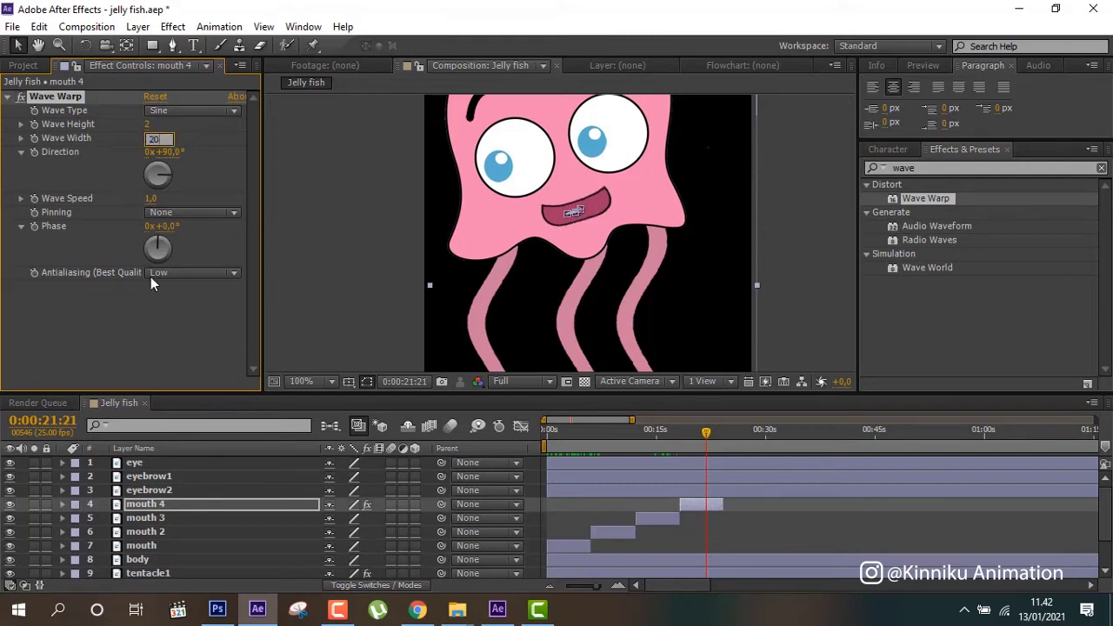
left_click(147, 336)
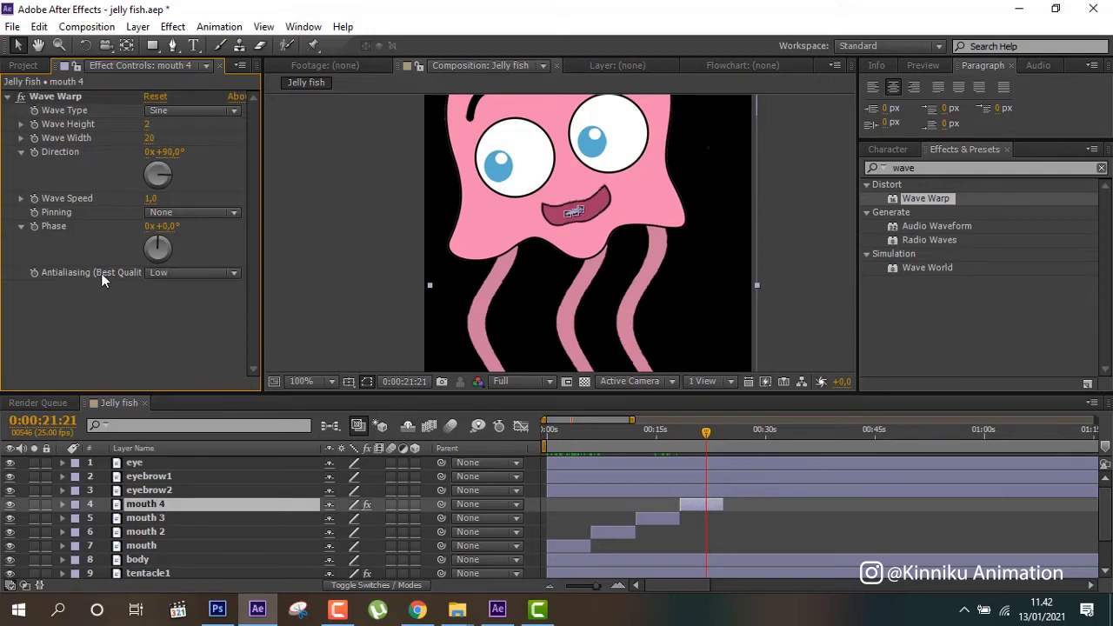
left_click_drag(704, 439, 709, 439)
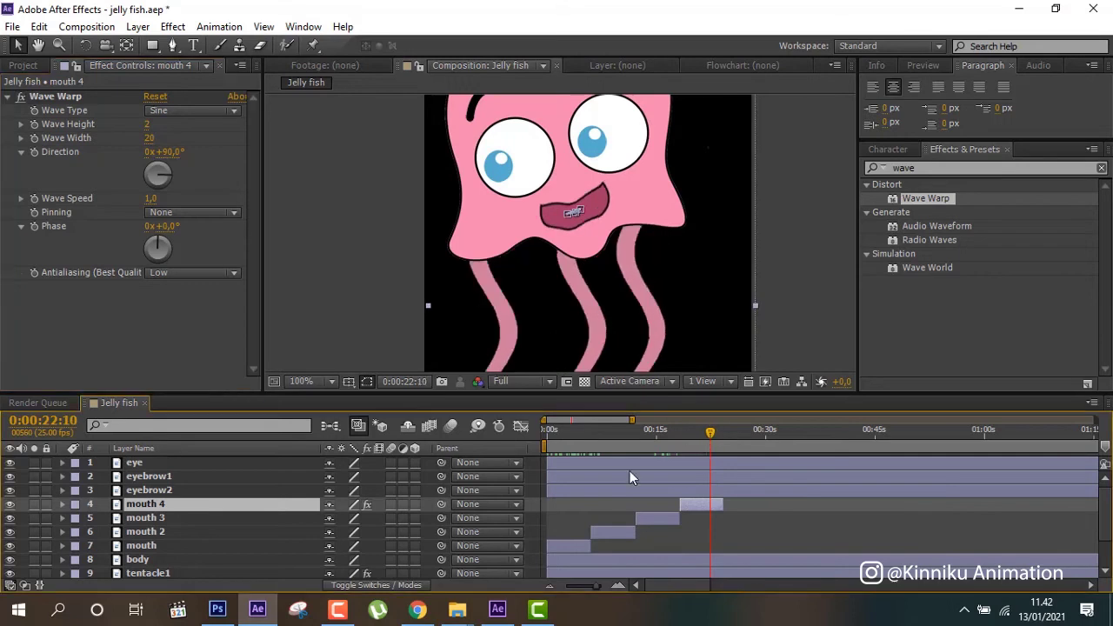
- Set mouth 4's Wave Warp speed to 3
left_click(497, 611)
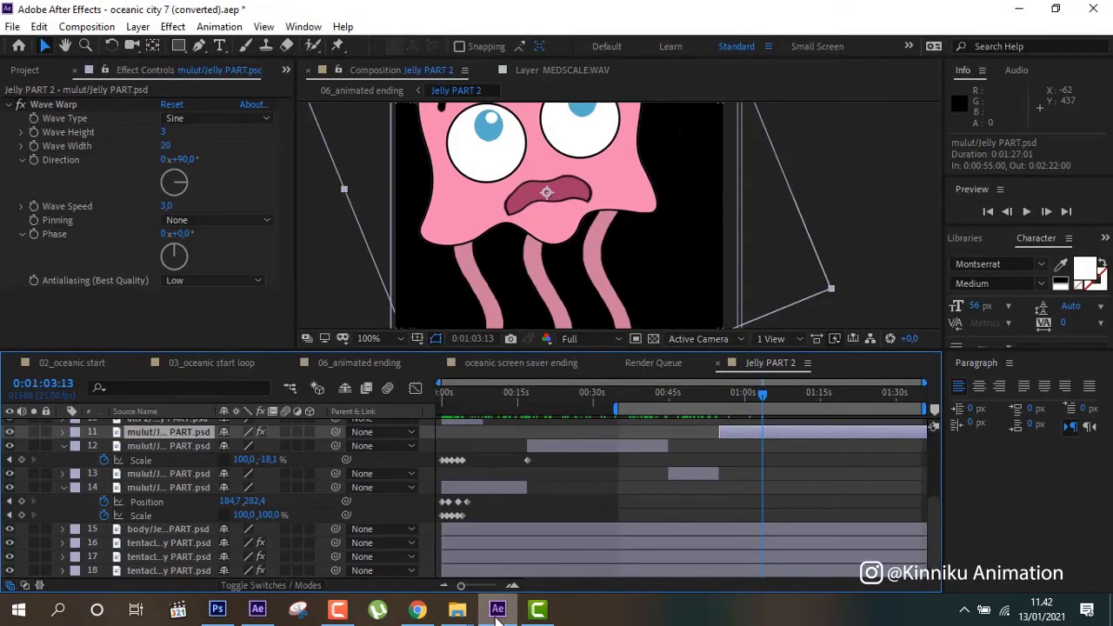
left_click(498, 611)
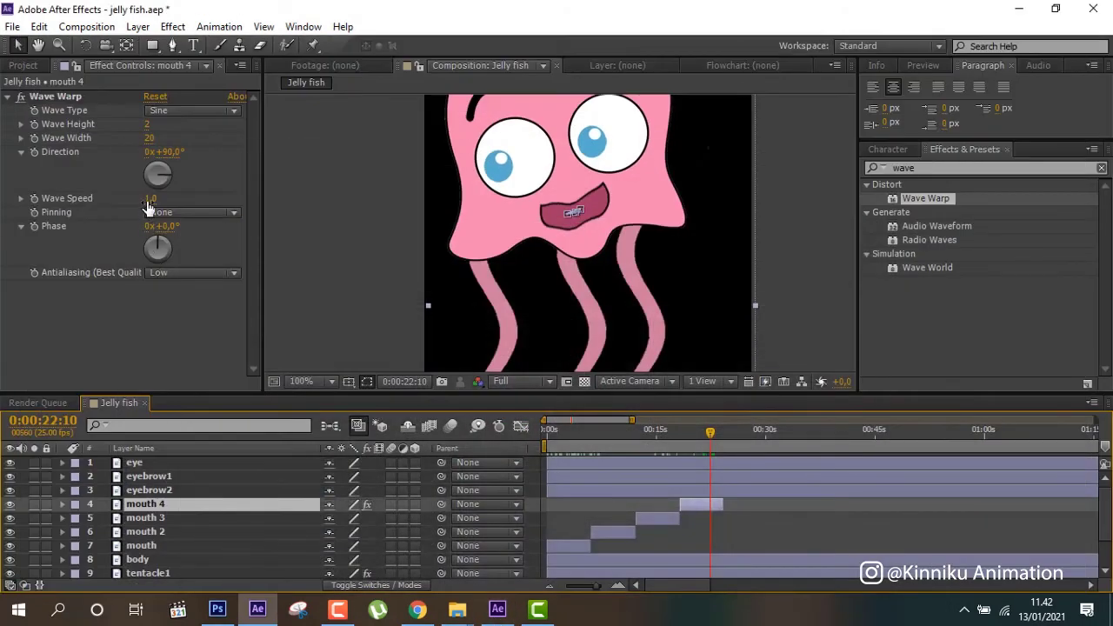
left_click(150, 198)
type("3")
key("Return")
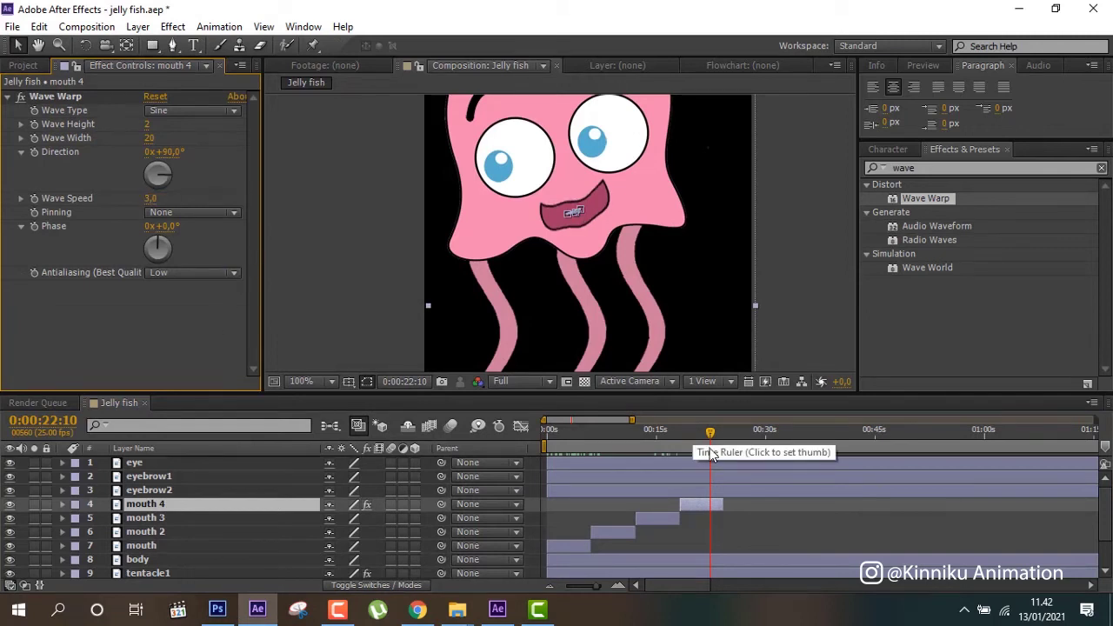
- Key eyebrow2's Position at 0:00:00:00 with value 200.5, 400.0
left_click(139, 490)
left_click(155, 462)
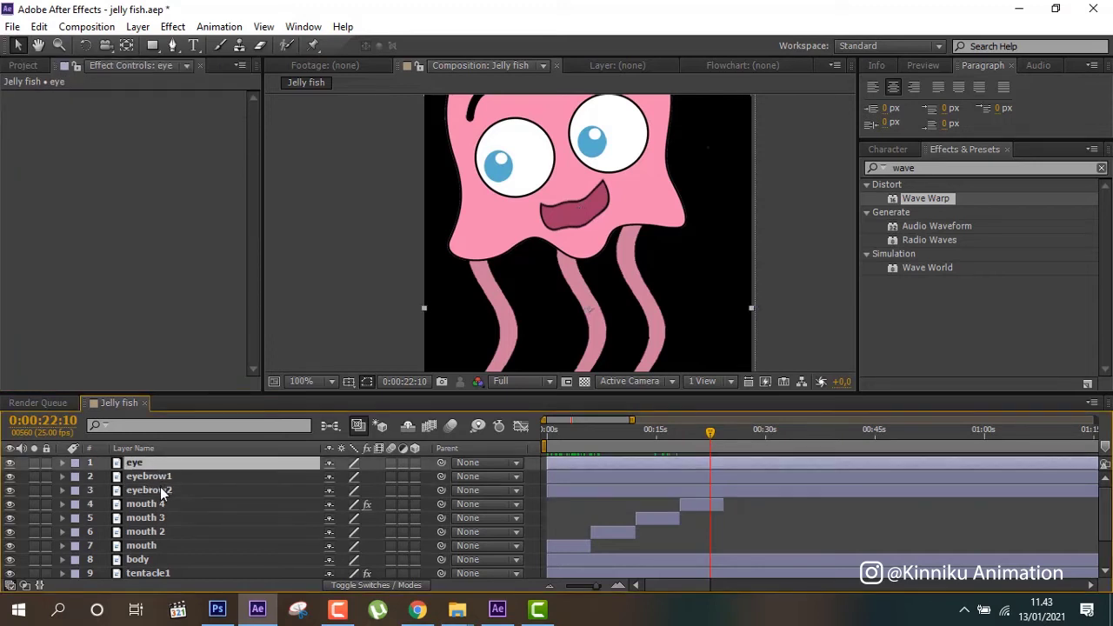
left_click(160, 487)
left_click(166, 463)
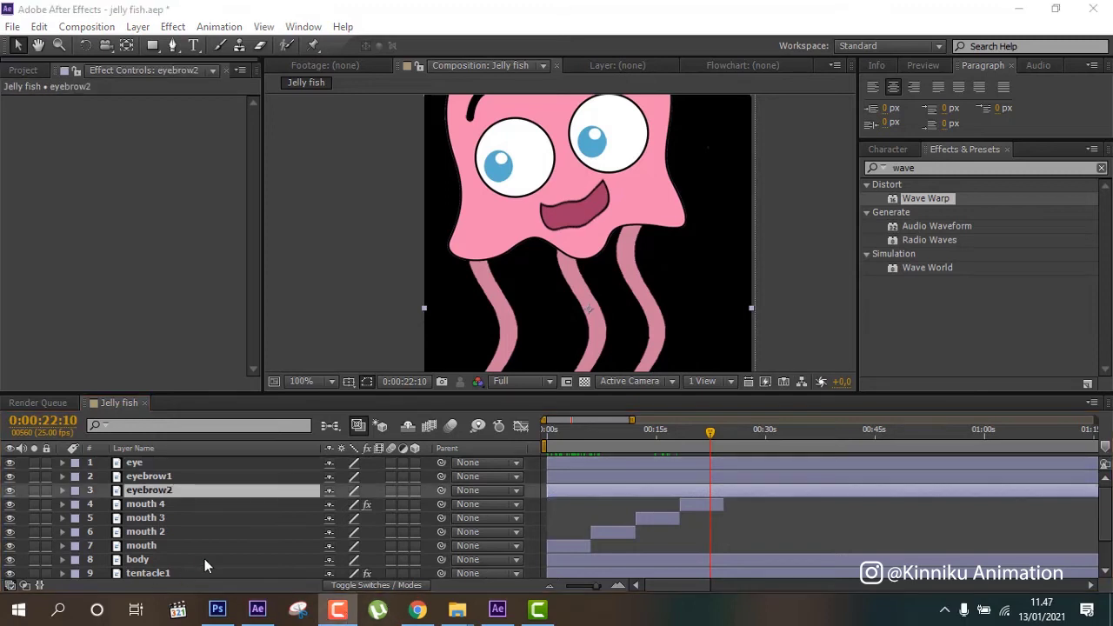
left_click(201, 490)
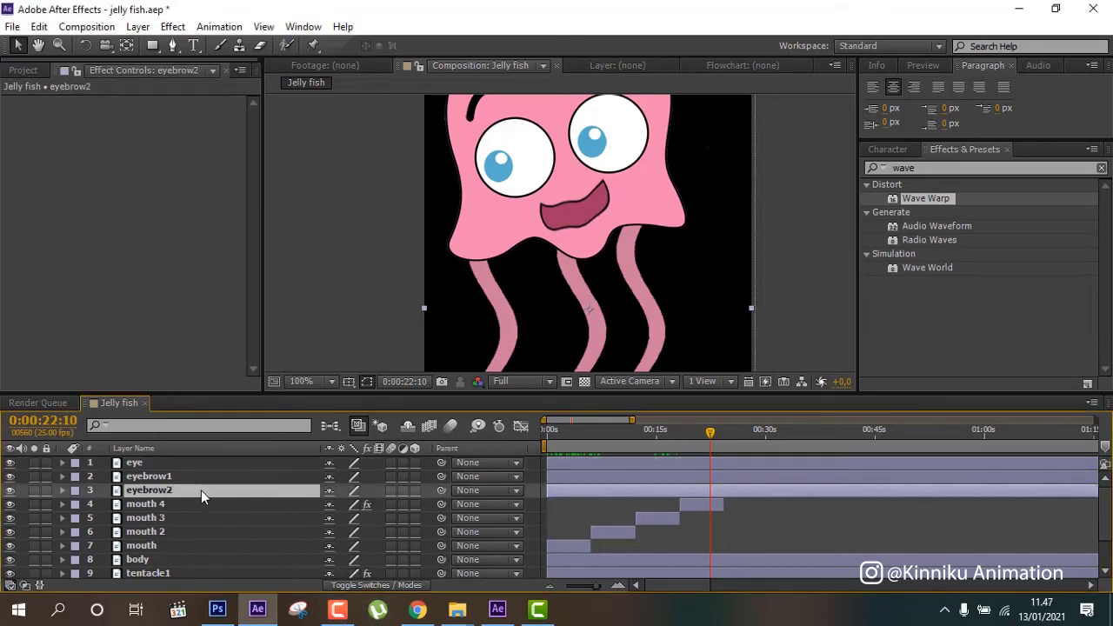
left_click(541, 429)
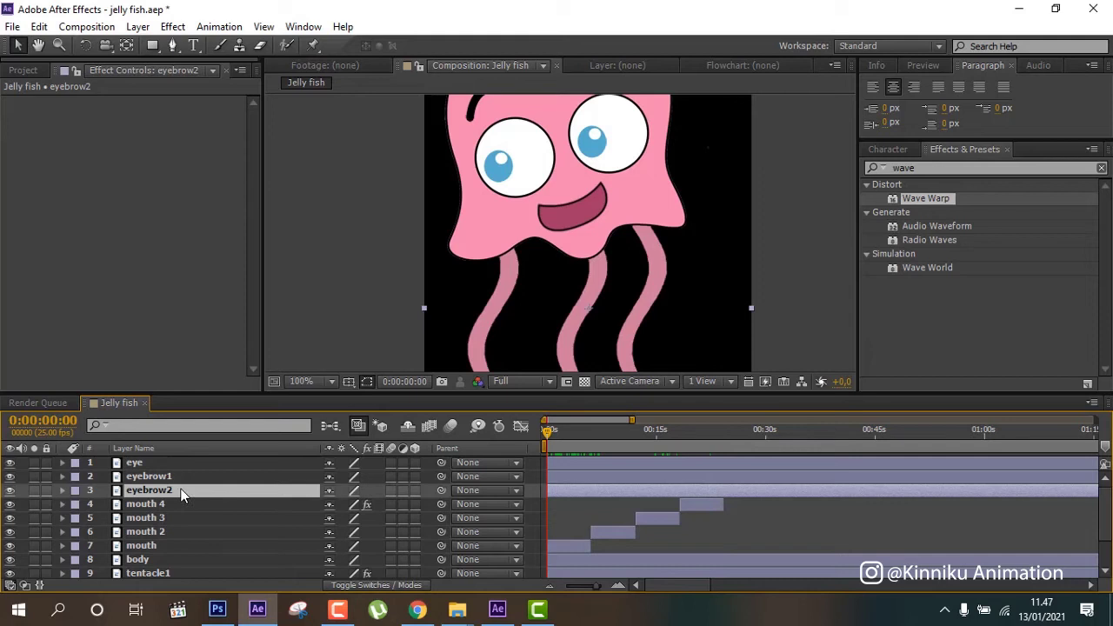
key("p")
left_click(104, 505)
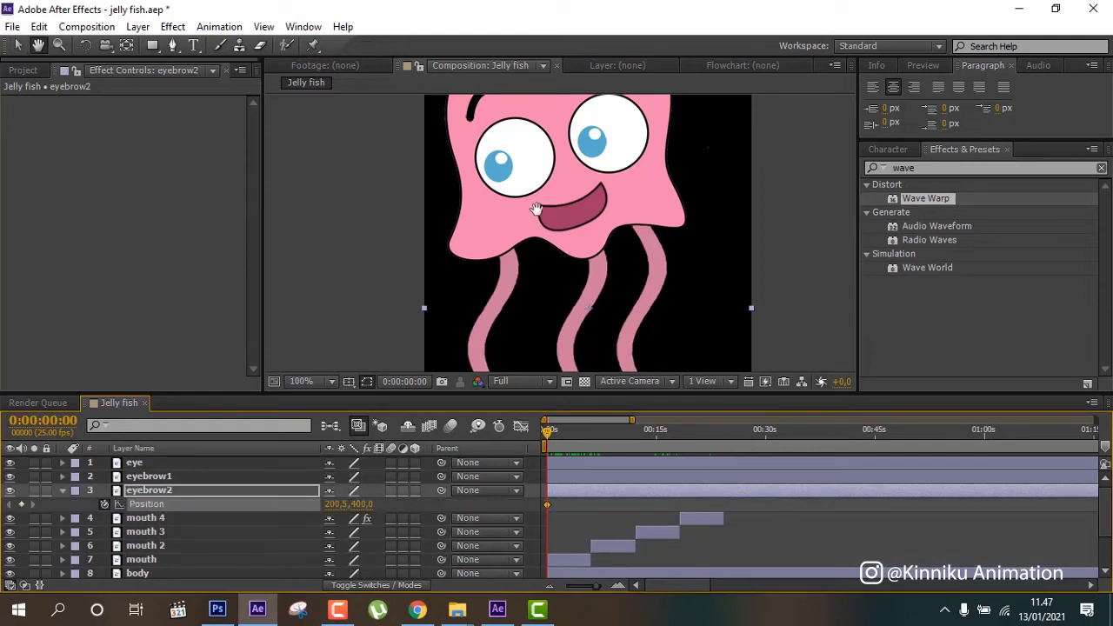
- At 0:00:00:20, lower eyebrow2's Position to 200.5, 416.0 as a second keyframe
left_click_drag(532, 191, 512, 295)
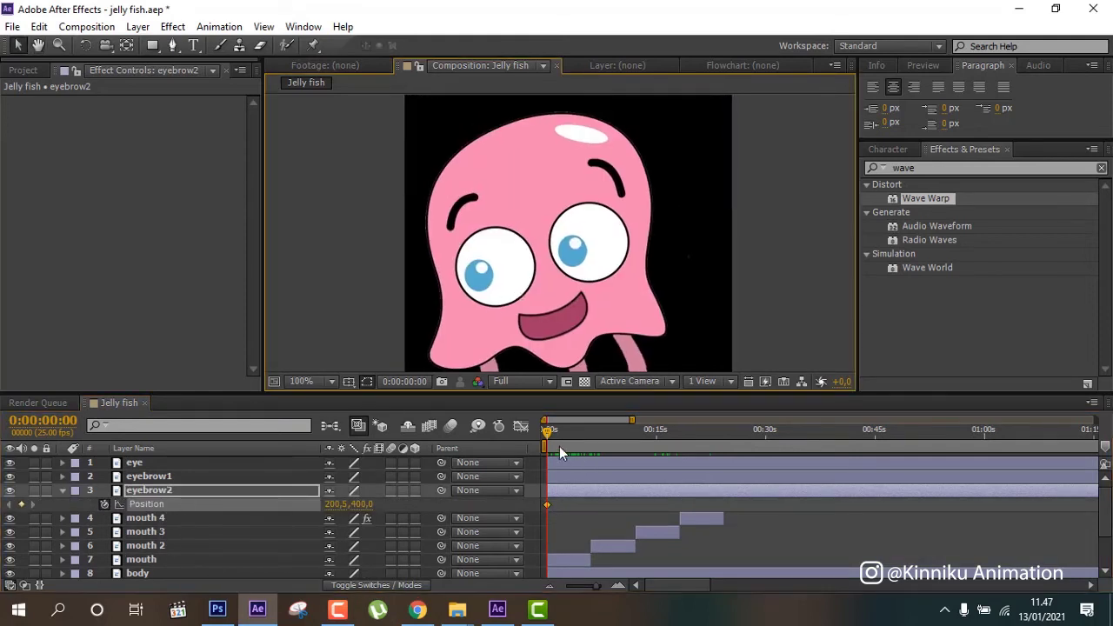
key("space")
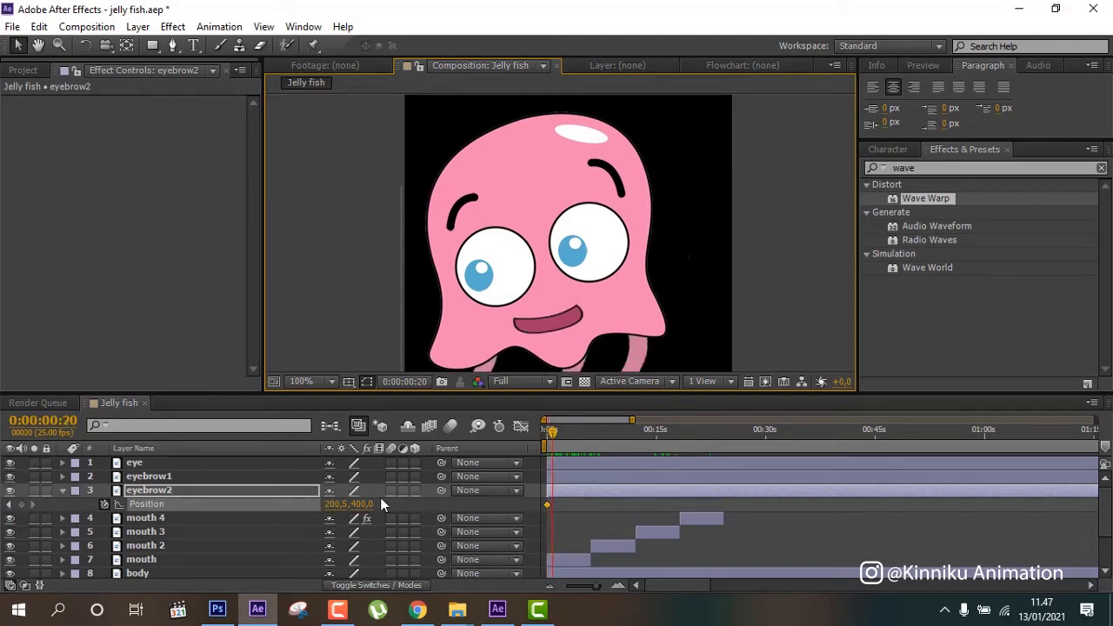
left_click_drag(363, 504, 380, 497)
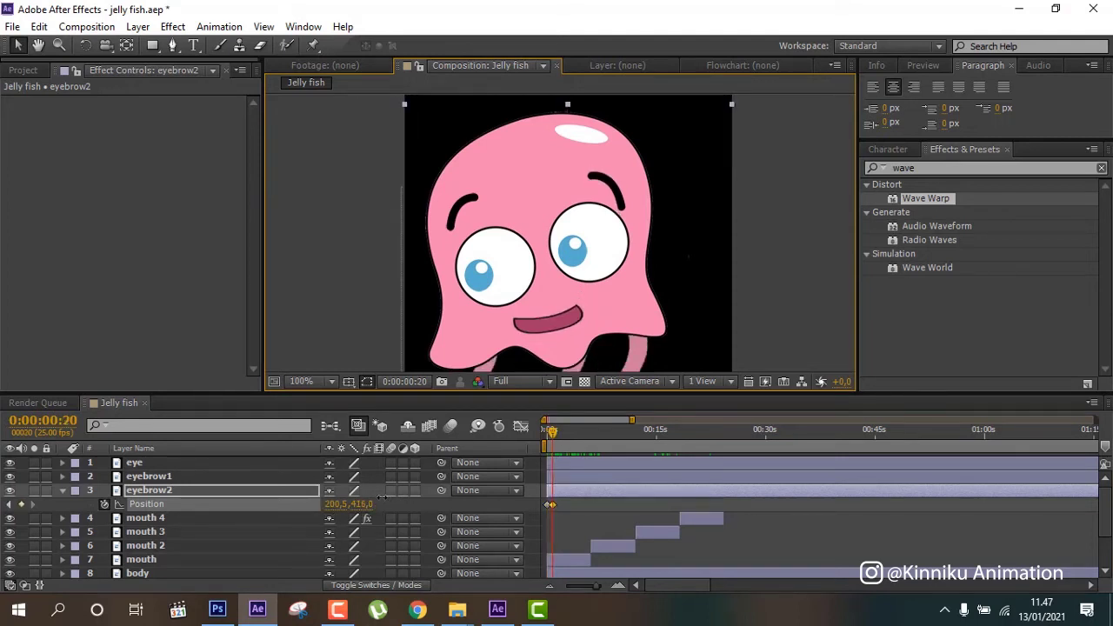
- Add a Position keyframe to eyebrow1 at 0:00:00:00, with Y at 400
left_click(232, 478)
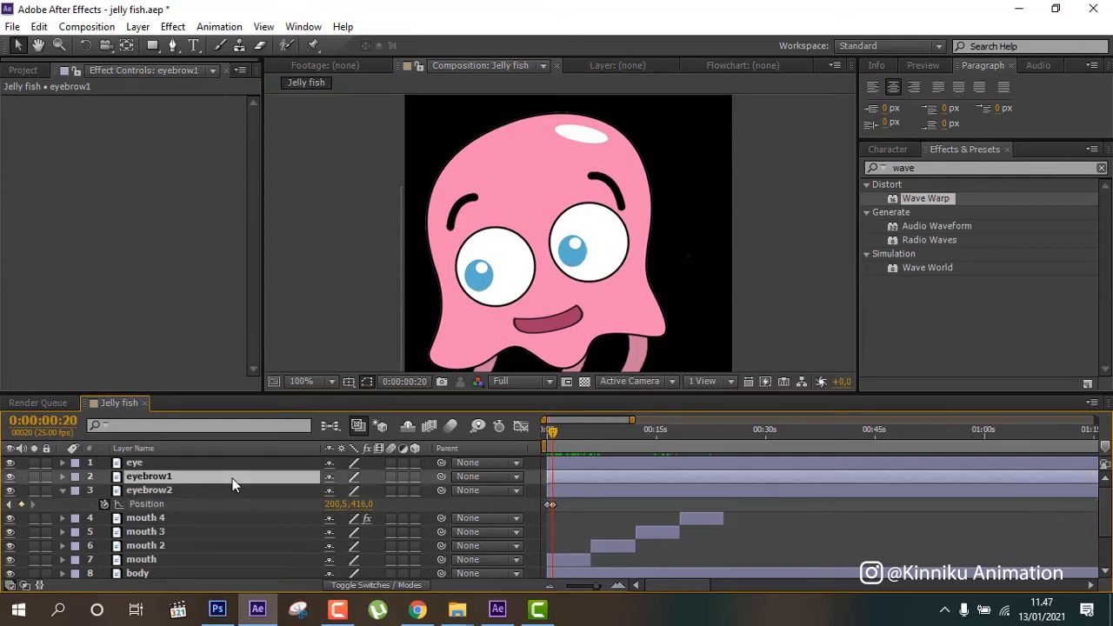
key("p")
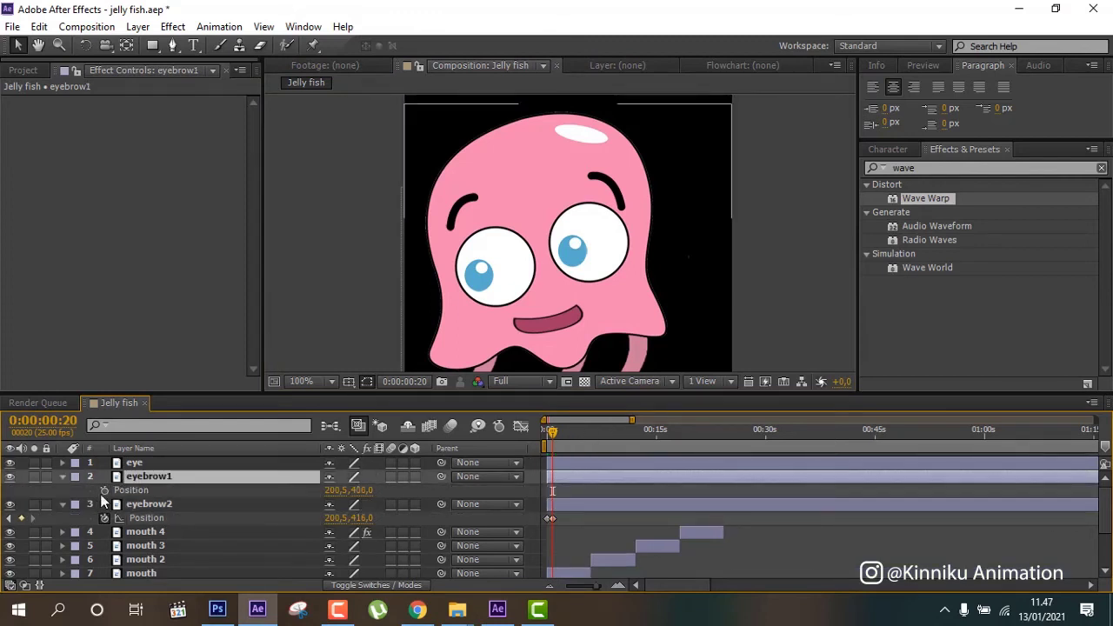
left_click(104, 490)
key("Home")
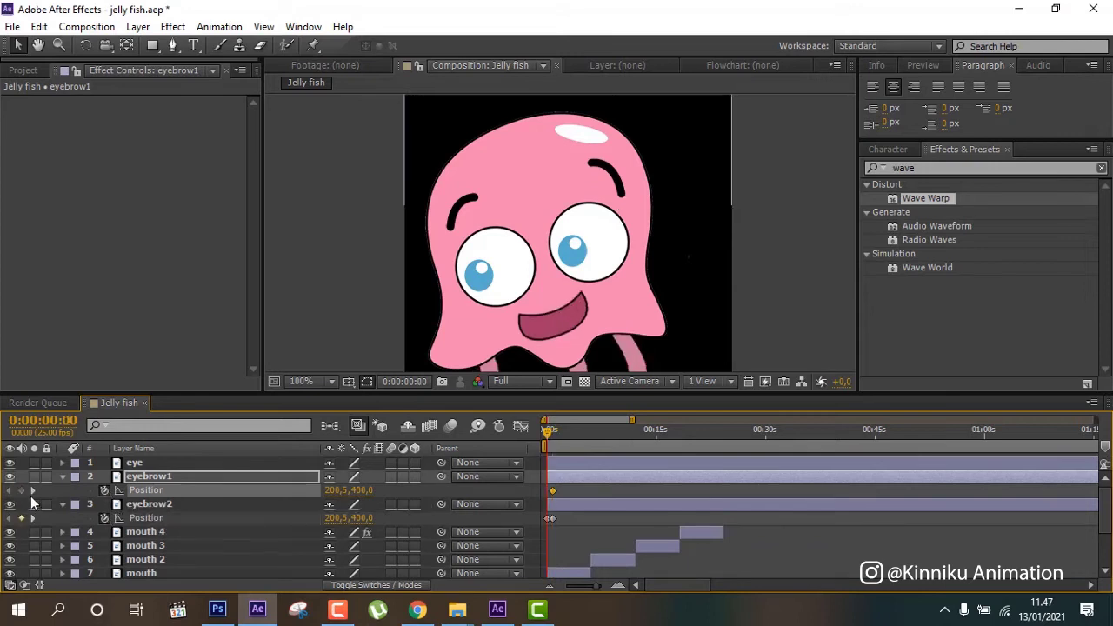
left_click(22, 490)
- At 0:00:00:20, lower eyebrow1's Position Y to 420, then select both eyebrow layers
left_click(32, 490)
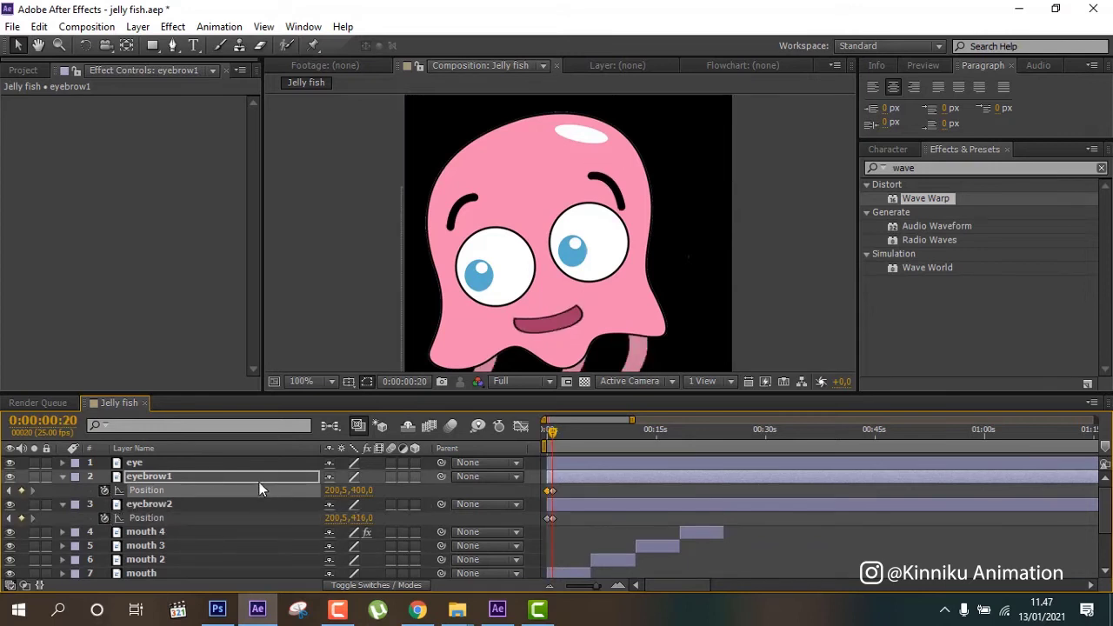
left_click(259, 488)
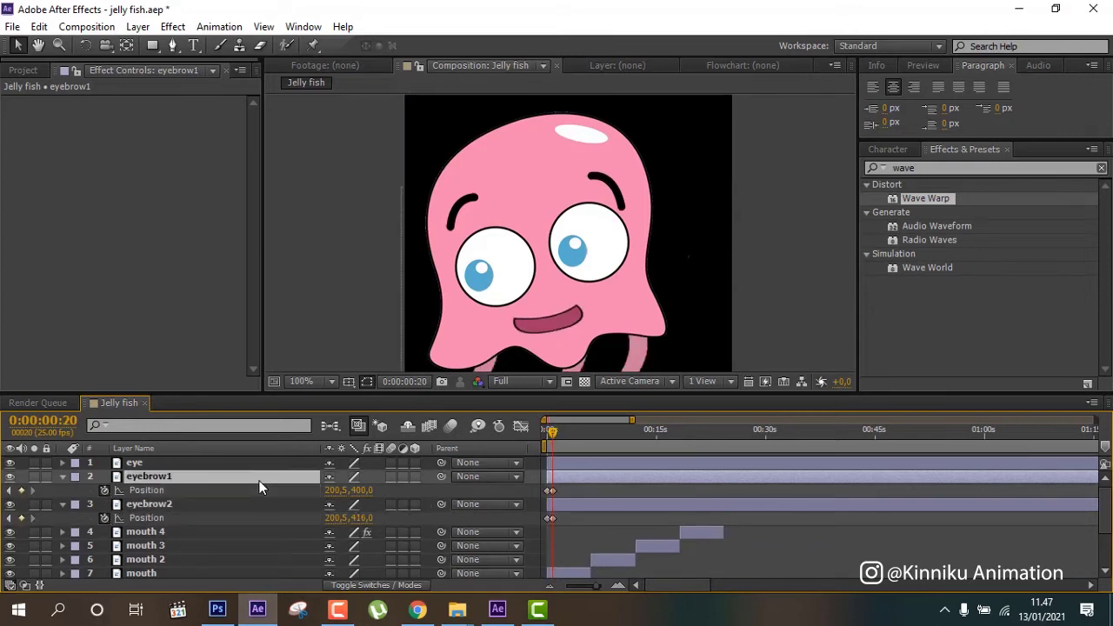
left_click(259, 489)
key("shift+Down")
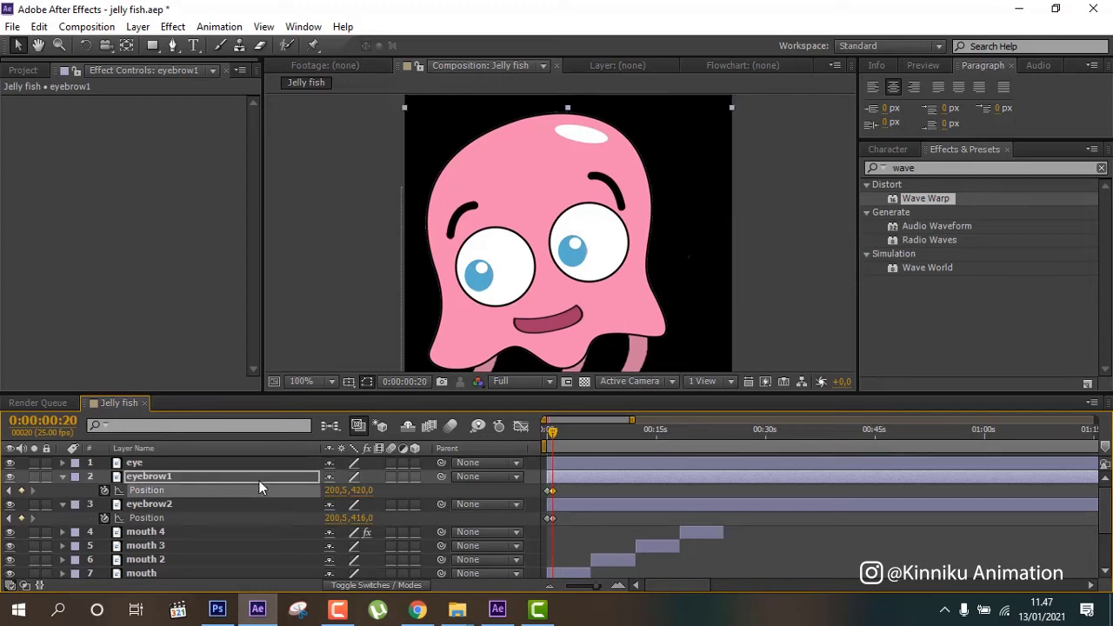
key("shift+Down")
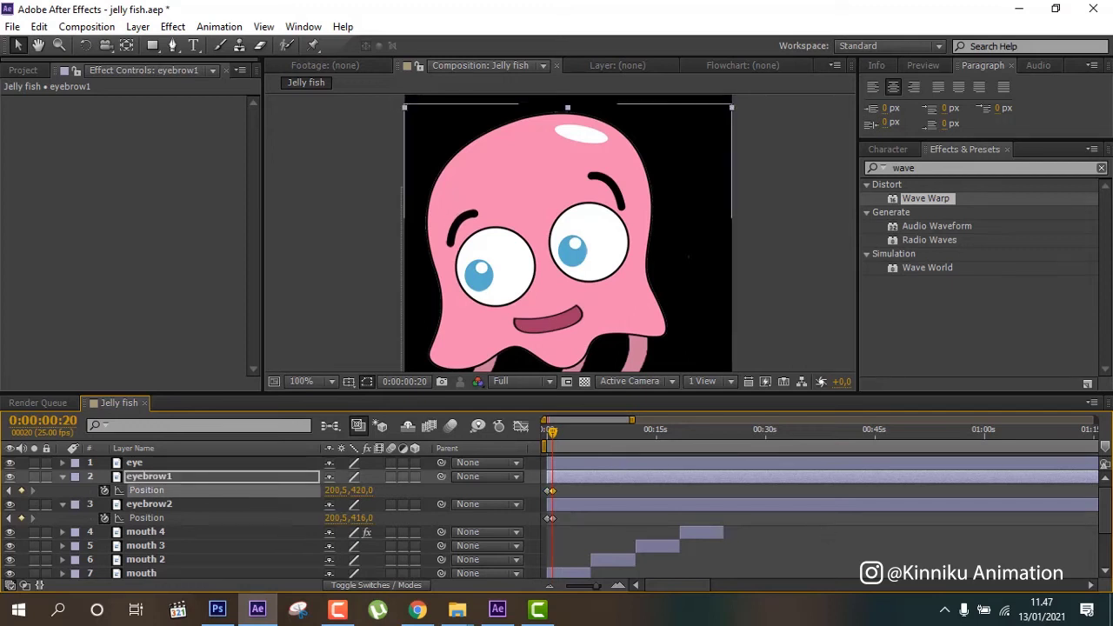
left_click(141, 477)
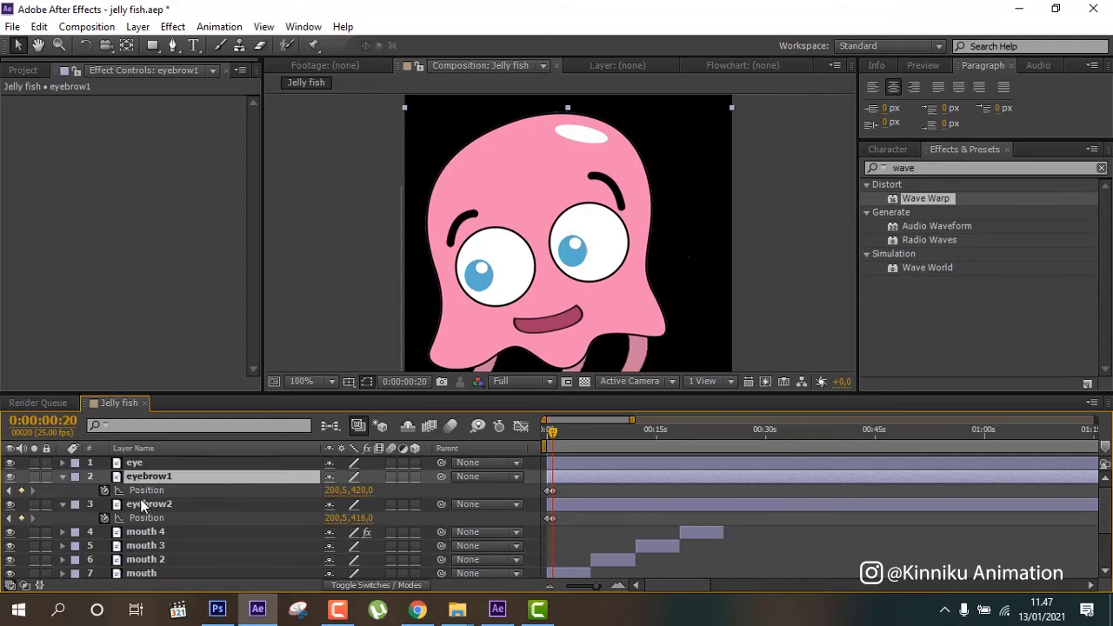
left_click(148, 505, "ctrl")
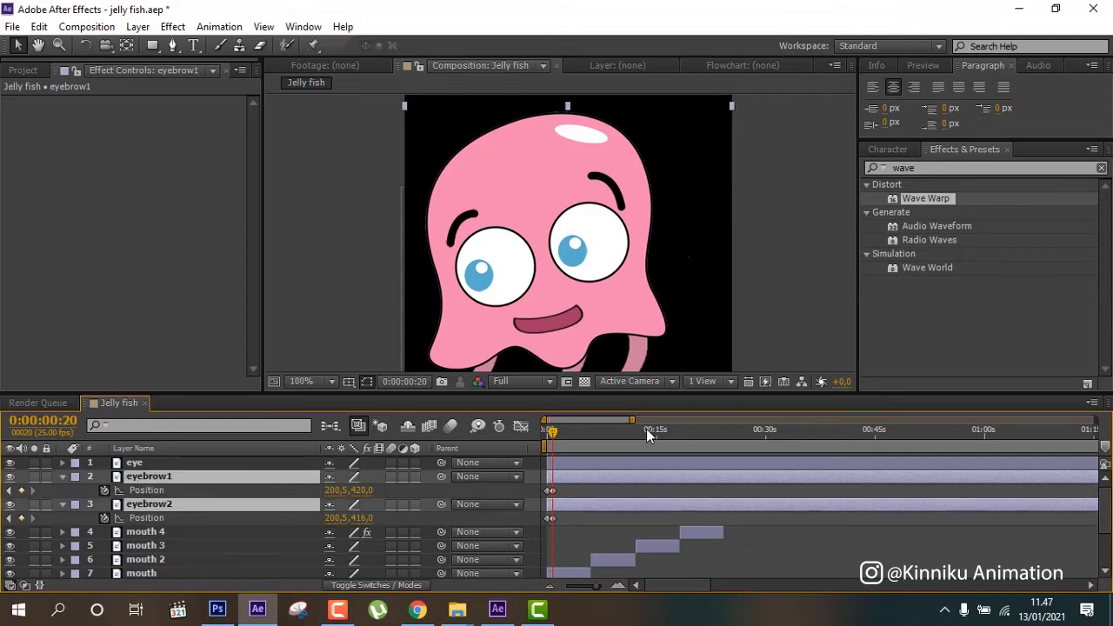
left_click(17, 45)
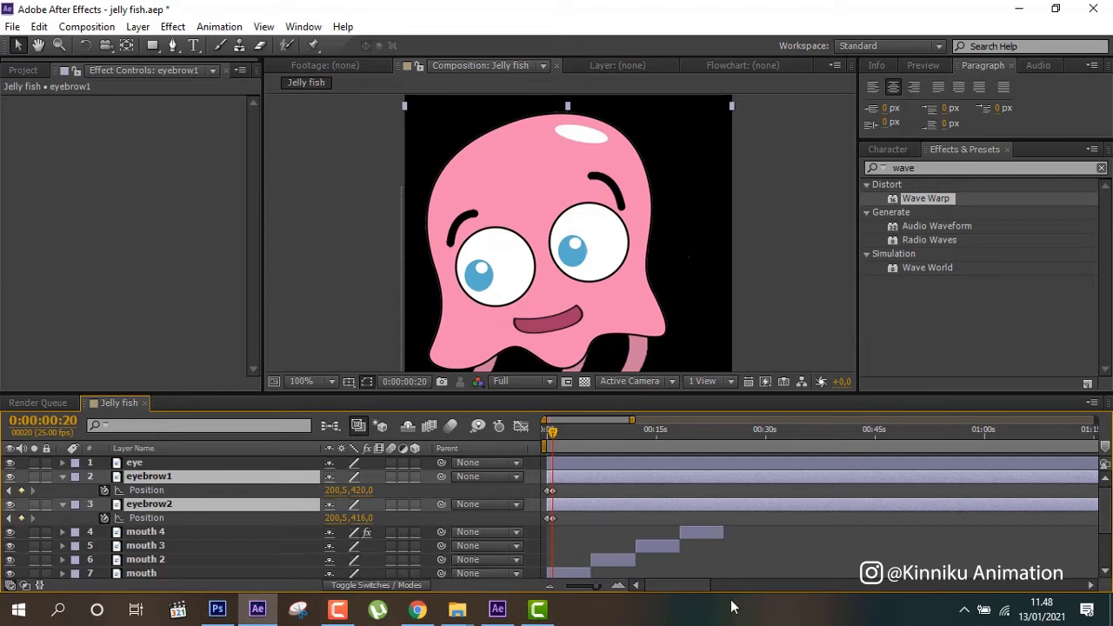
- Trim the eyebrow1 and eyebrow2 out points to about 12 seconds and collapse both layers
left_click_drag(598, 584, 546, 602)
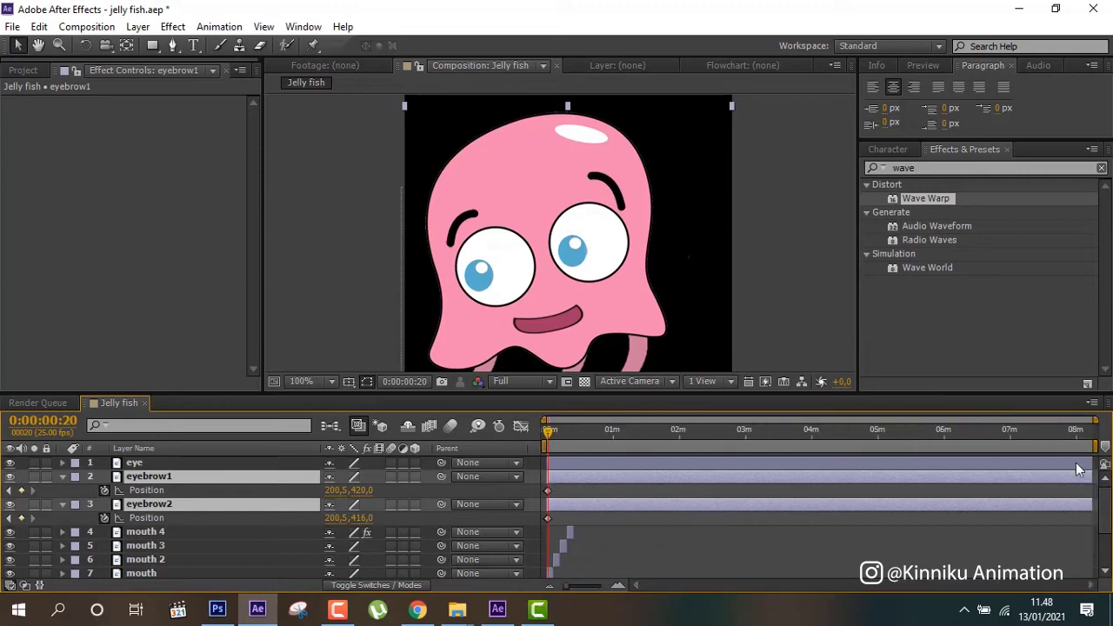
mouse_move(1089, 503)
left_mouse_down()
mouse_move(549, 551)
mouse_move(561, 545)
left_mouse_up()
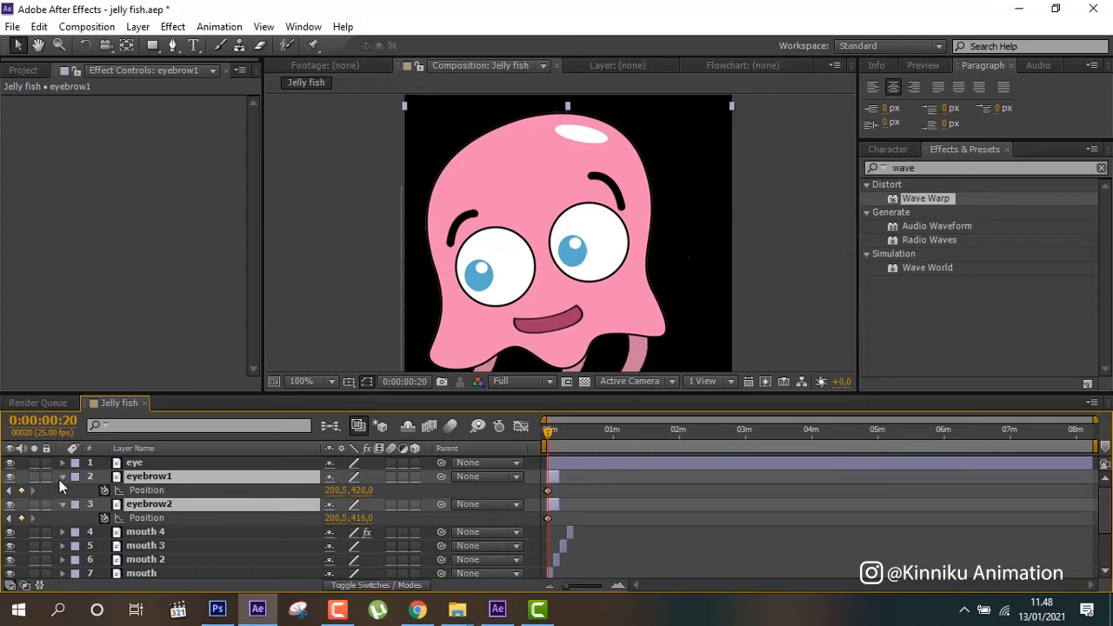
key("F2")
left_click(62, 504)
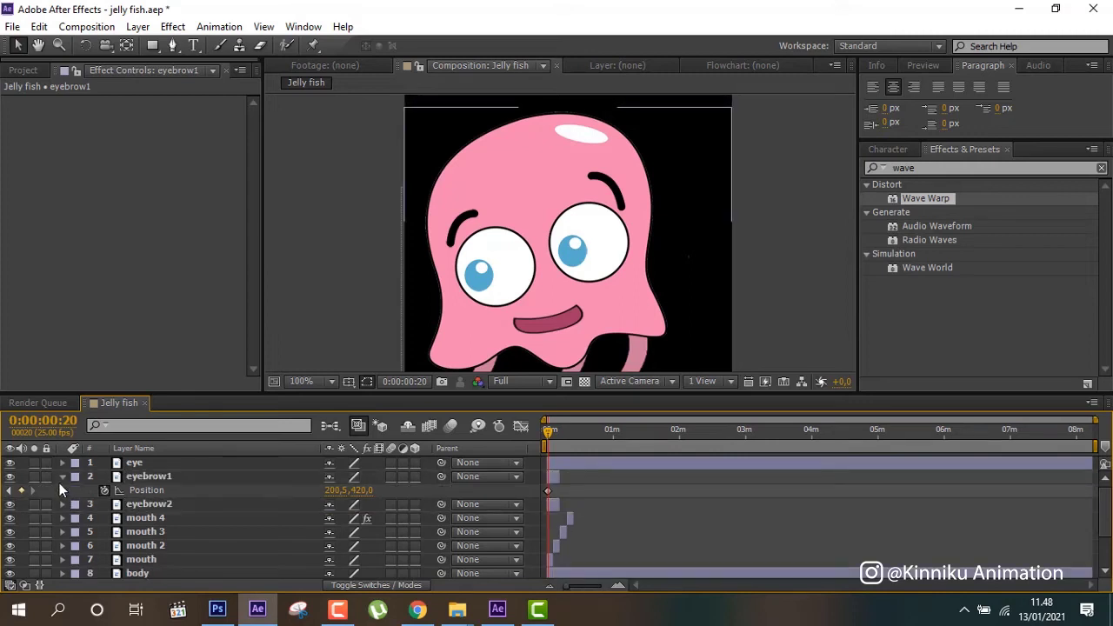
left_click(62, 477)
left_click(139, 487)
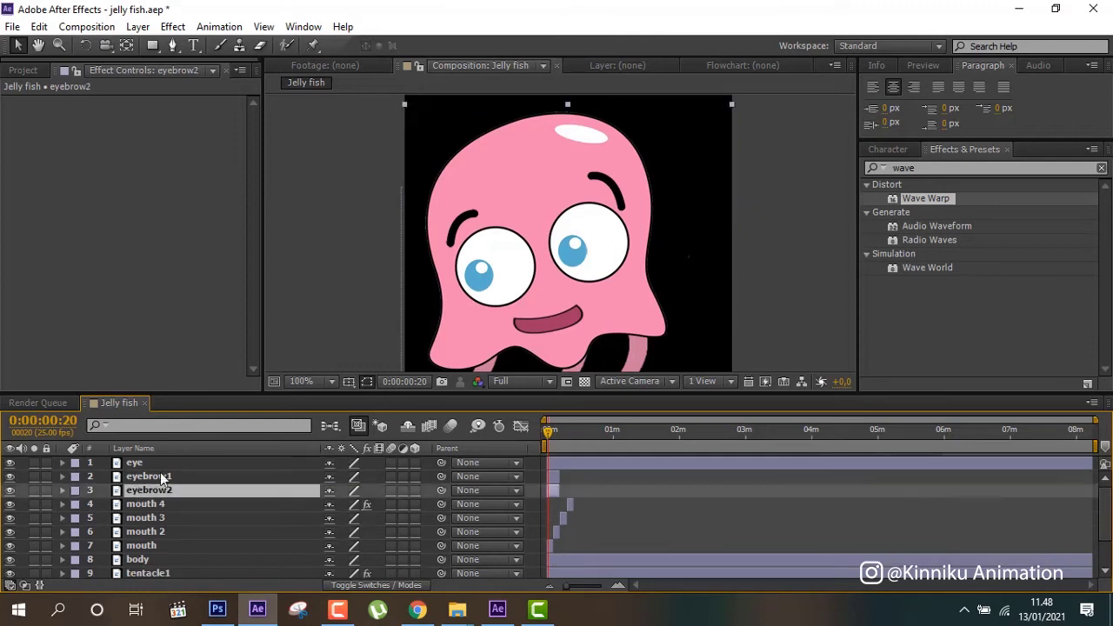
- Duplicate both eyebrow layers and shift the copies to start where the originals end
left_click(161, 472, "ctrl")
key("ctrl+d")
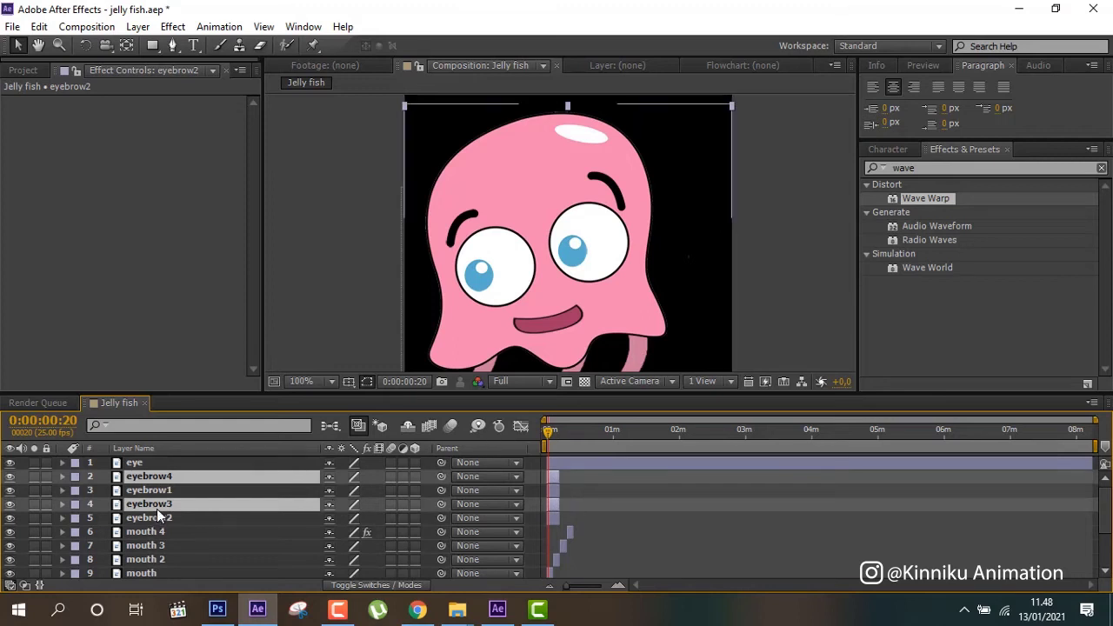
left_click_drag(170, 482, 170, 491)
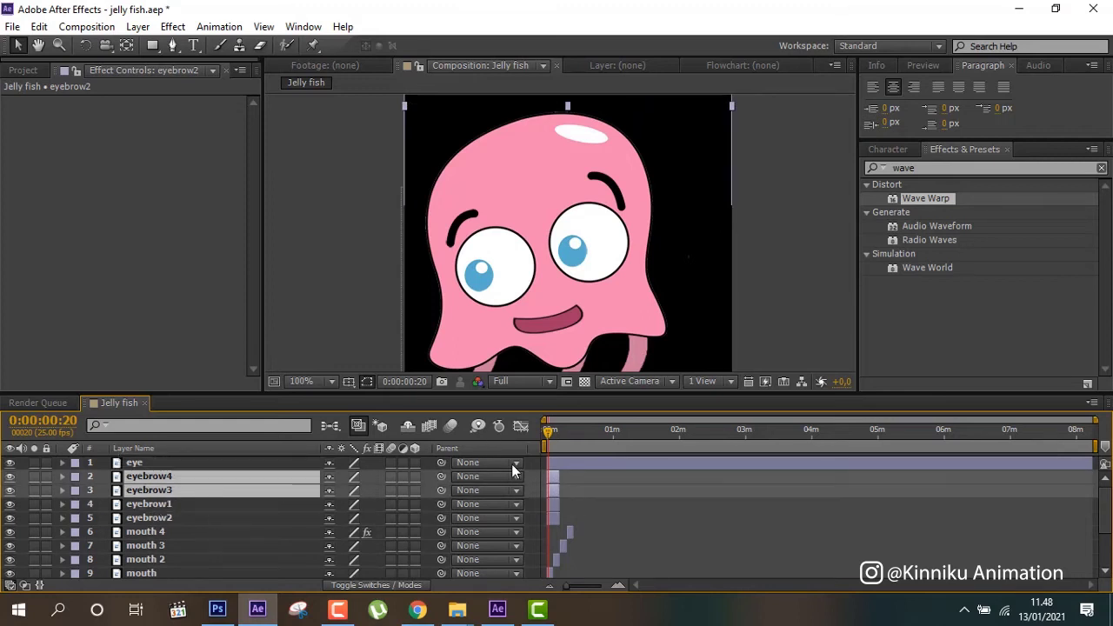
left_click_drag(553, 490, 779, 462)
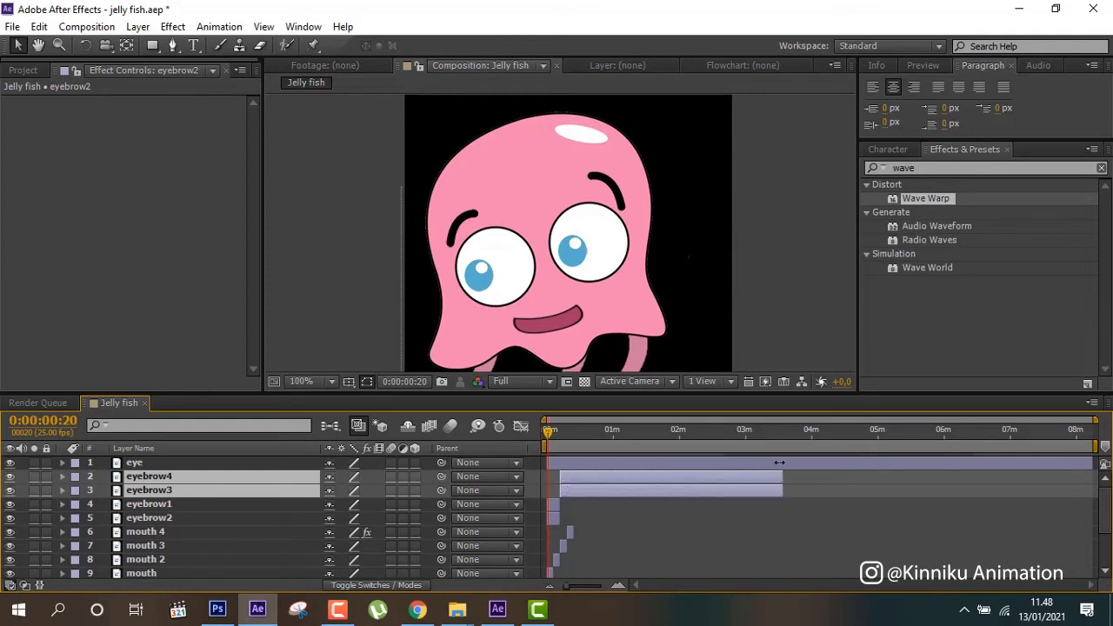
- Extend eyebrow3 and eyebrow4 to the composition's end, then collapse both layers
key("p")
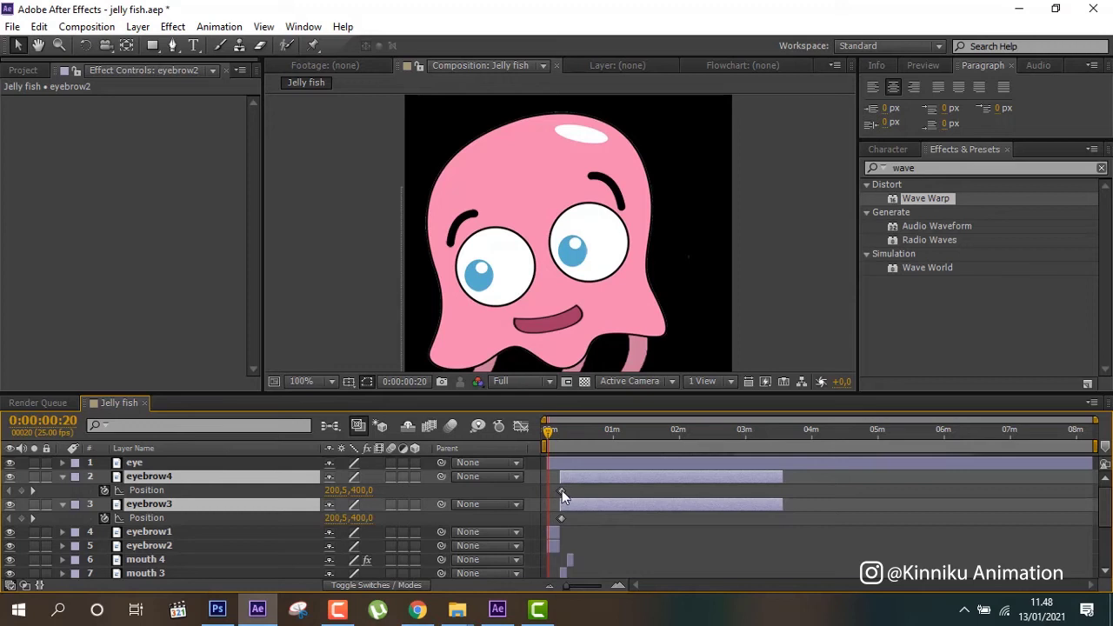
left_click(561, 491)
left_click(563, 517)
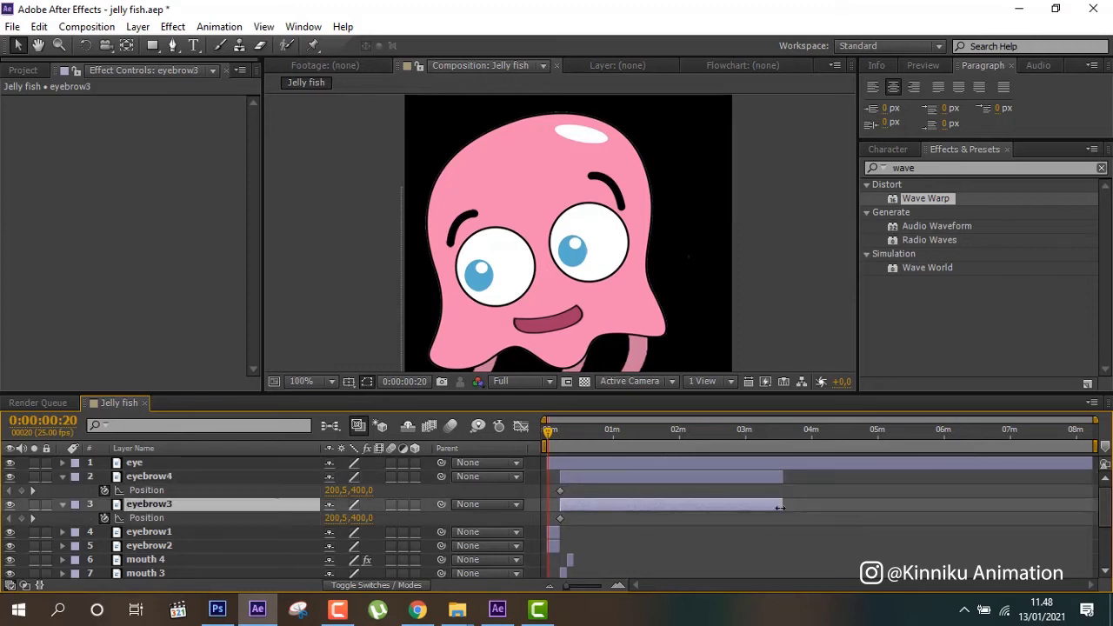
left_click_drag(779, 507, 1097, 506)
left_click_drag(783, 477, 1097, 477)
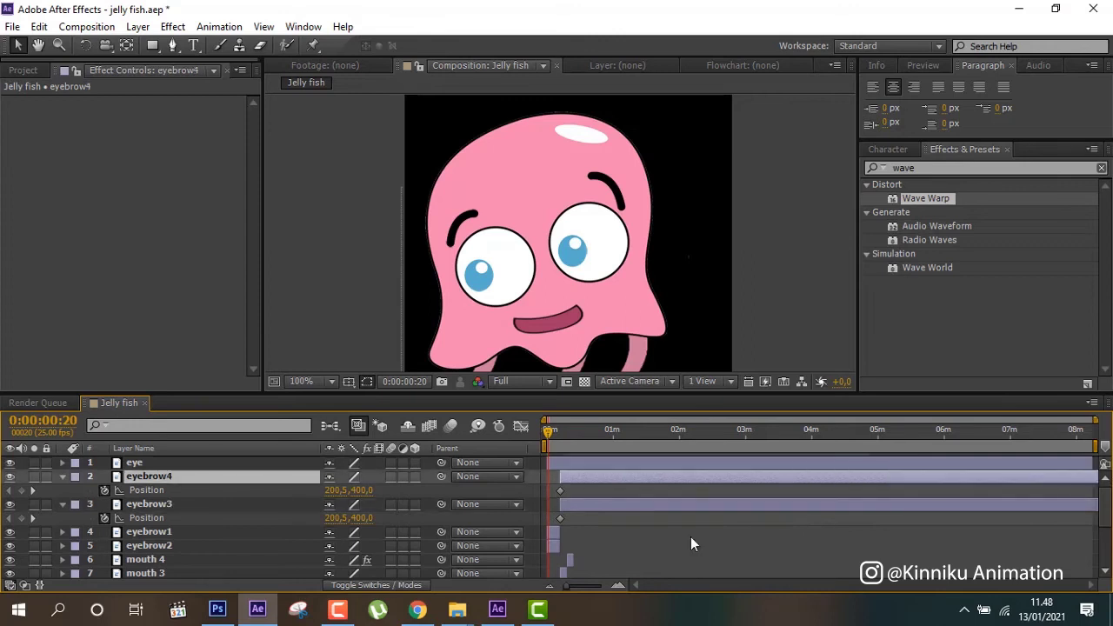
key("F2")
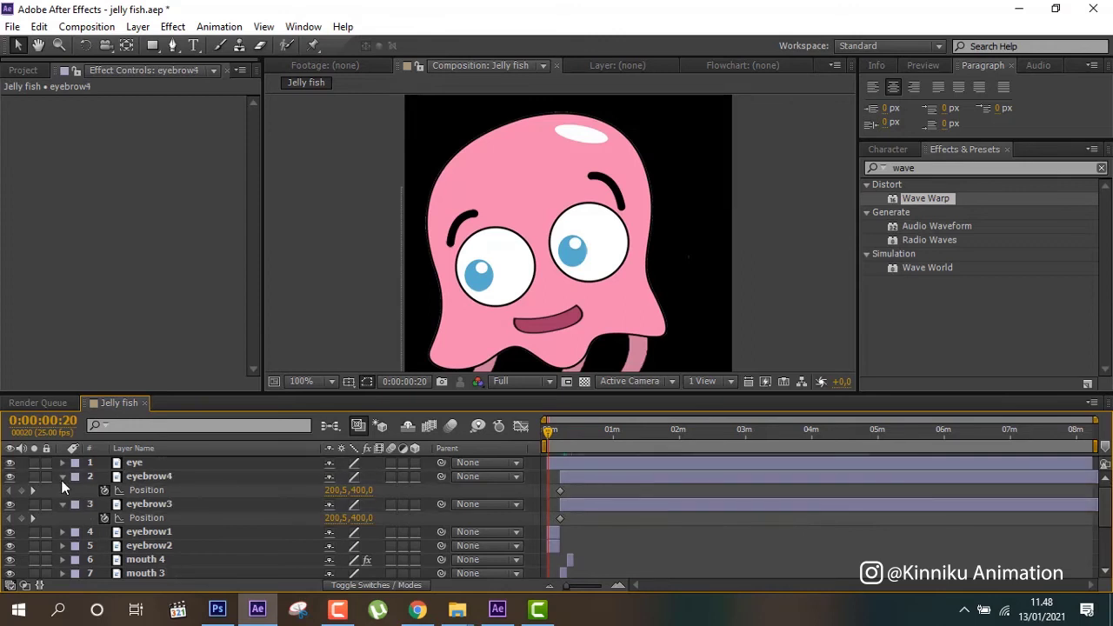
left_click(62, 478)
left_click(64, 492)
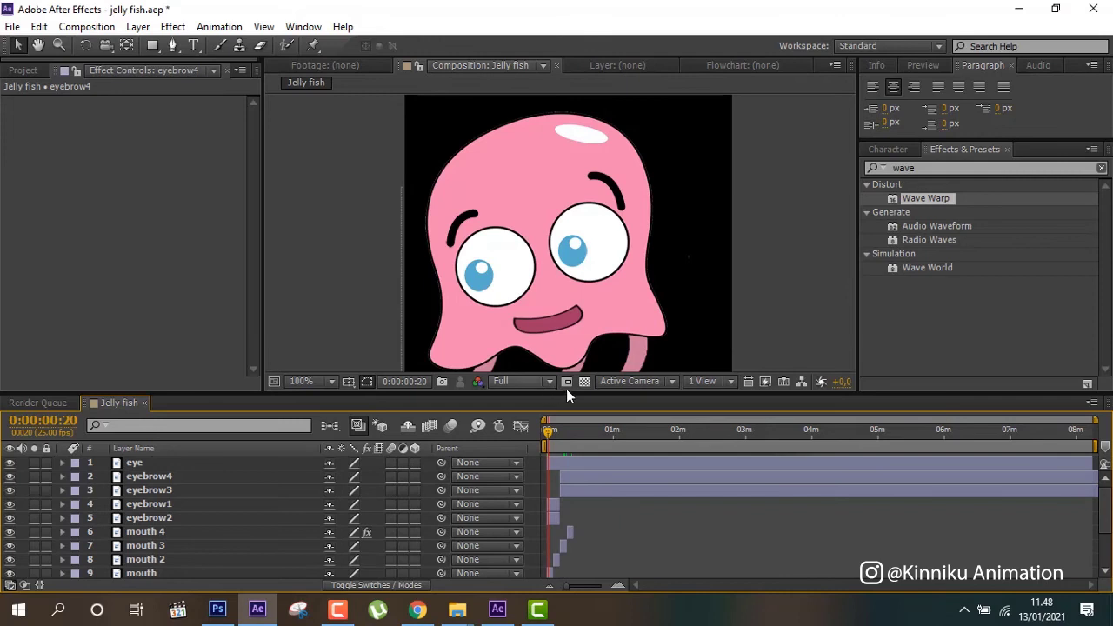
- Extend mouth 4's out point to about two minutes so the mouth shows at 0:00:45:03
left_click_drag(551, 432, 539, 444)
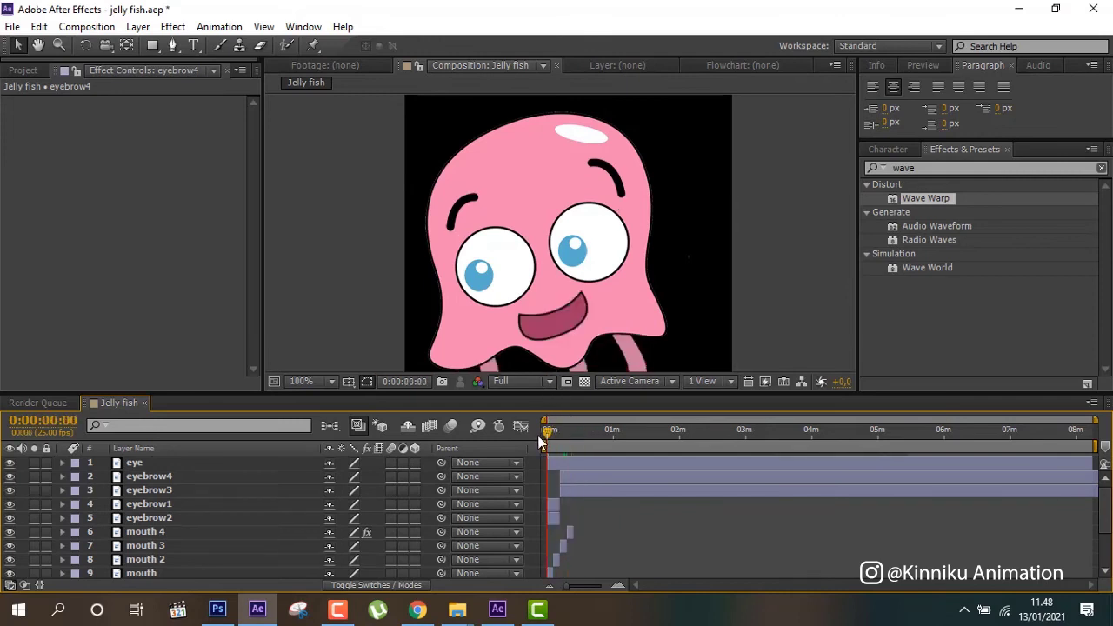
left_click_drag(562, 432, 595, 432)
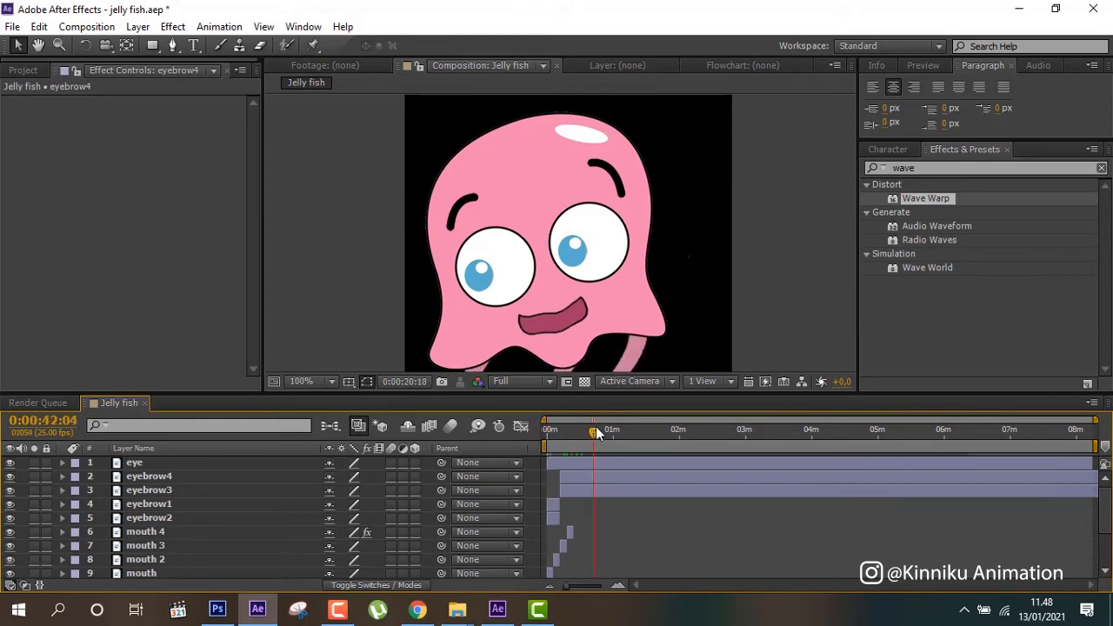
scroll(607, 531, "down", 3)
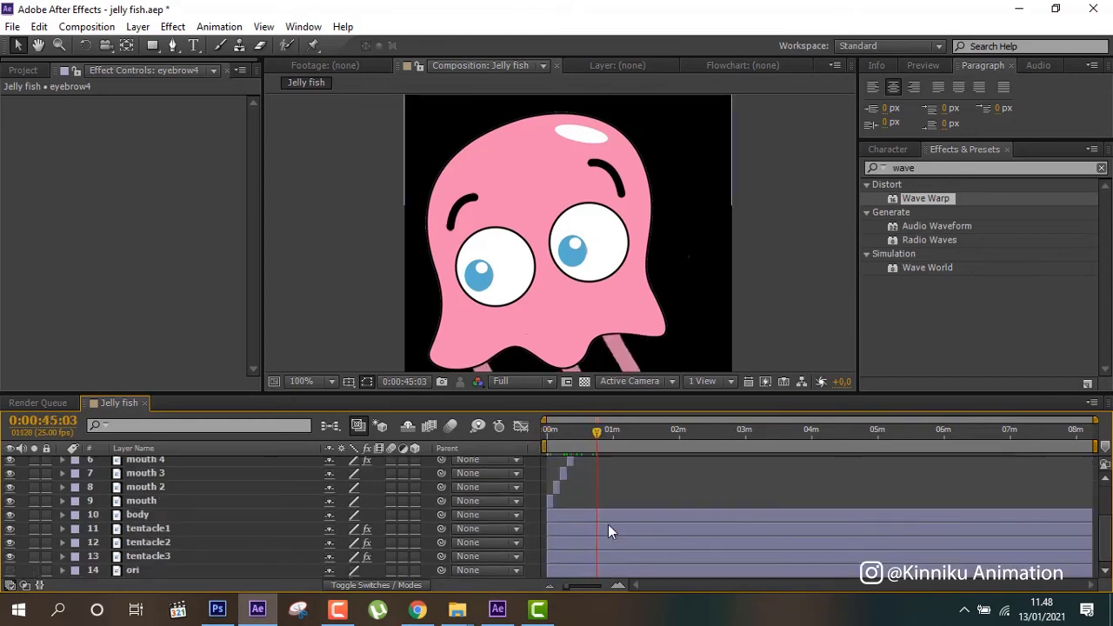
scroll(608, 531, "up", 3)
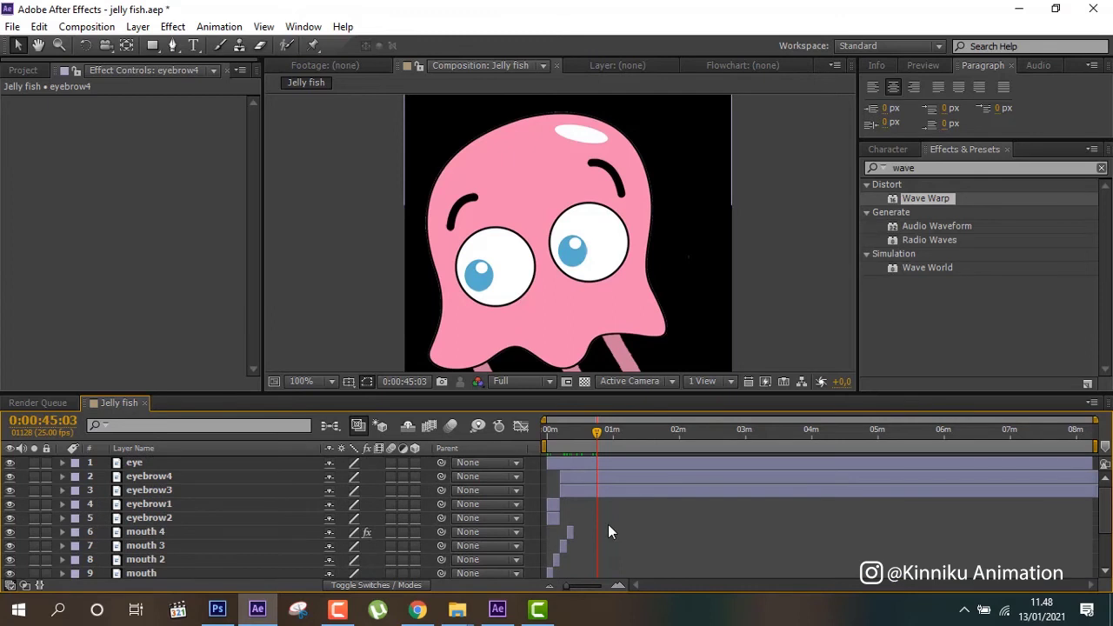
scroll(607, 532, "down", 3)
scroll(608, 531, "up", 2)
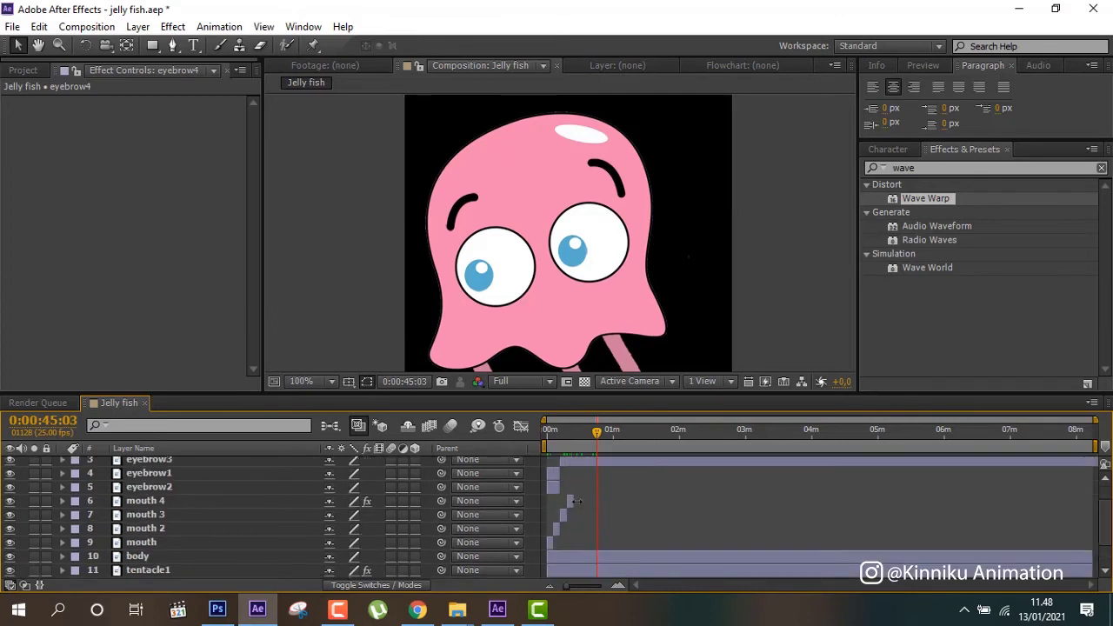
left_click_drag(571, 501, 708, 502)
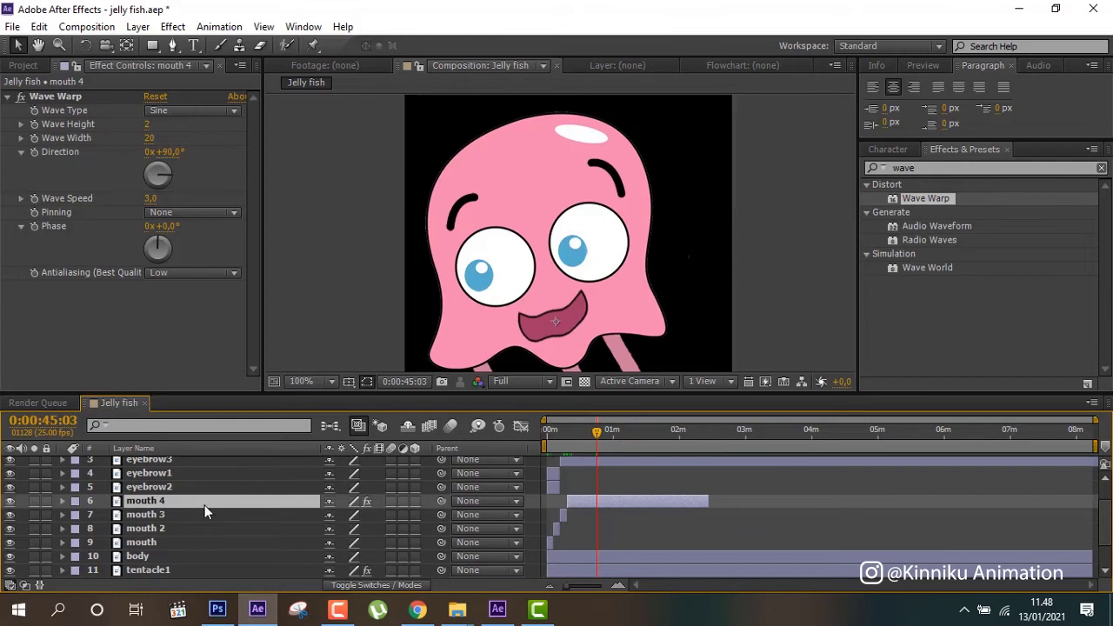
scroll(204, 505, "up", 2)
left_click(156, 462)
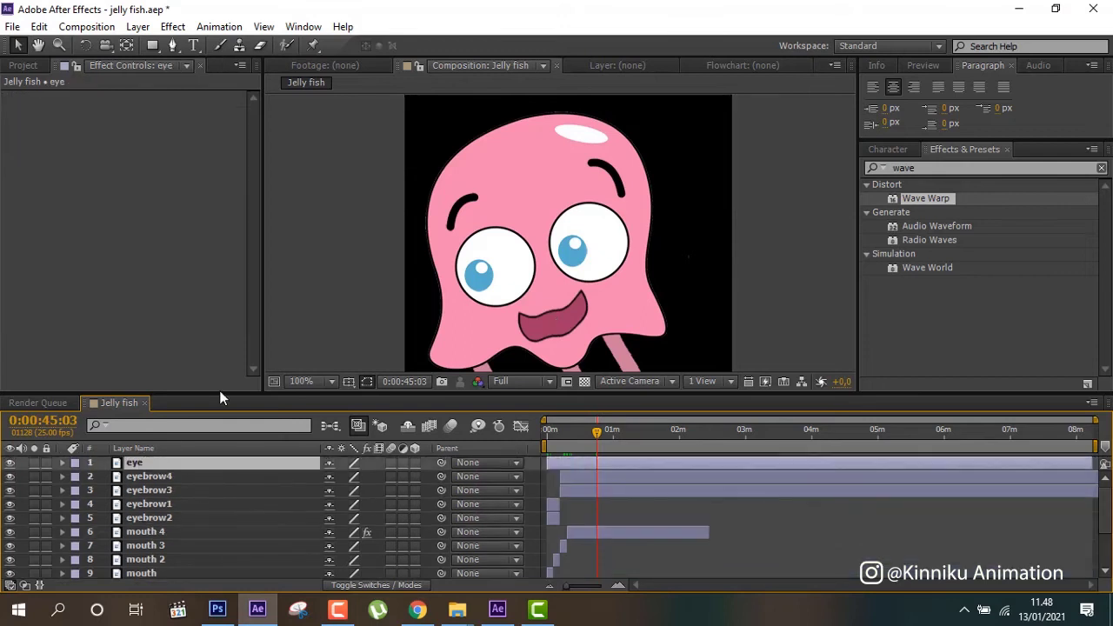
left_click(361, 331)
left_click(375, 481)
- Draw an ellipse over the jellyfish's left eye and remove its stroke
left_click(153, 46)
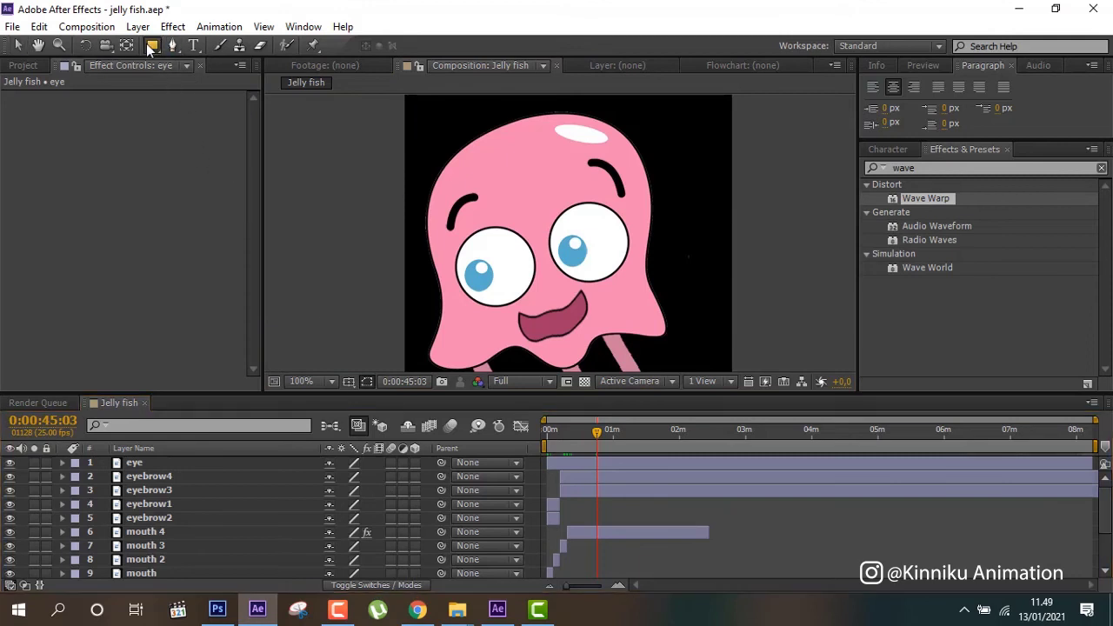
left_click(189, 84)
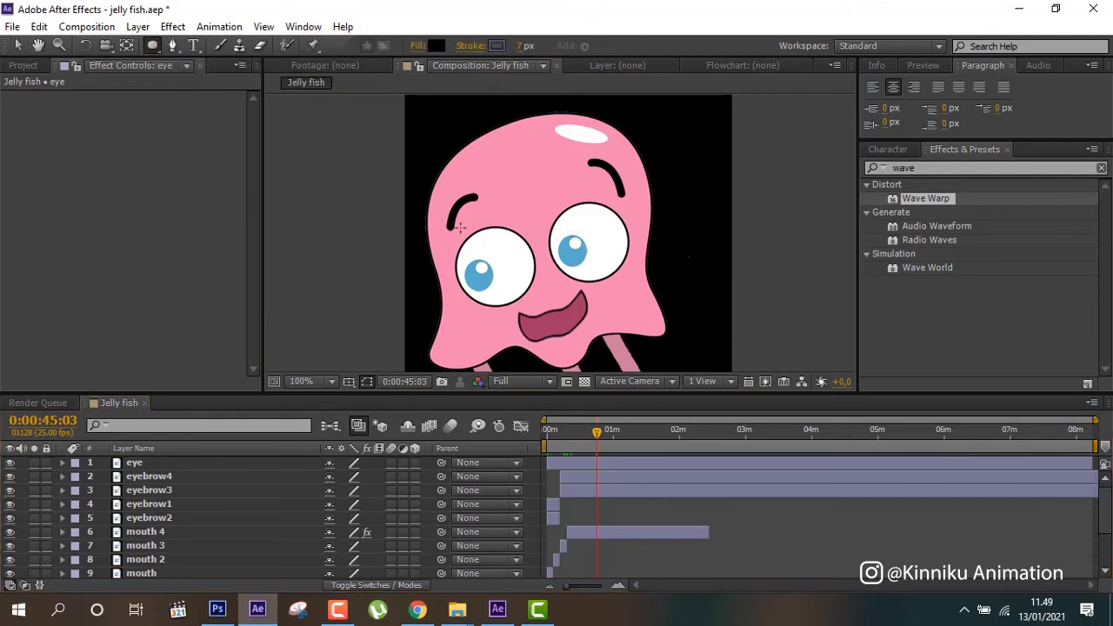
left_click_drag(454, 224, 542, 304)
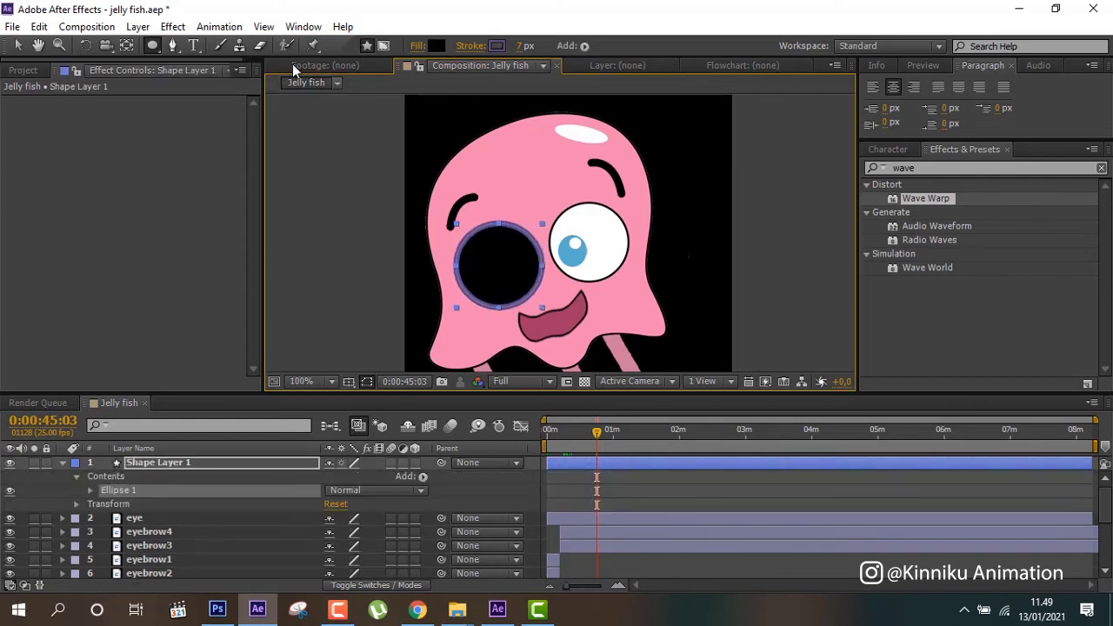
left_click(418, 45)
left_click(320, 283)
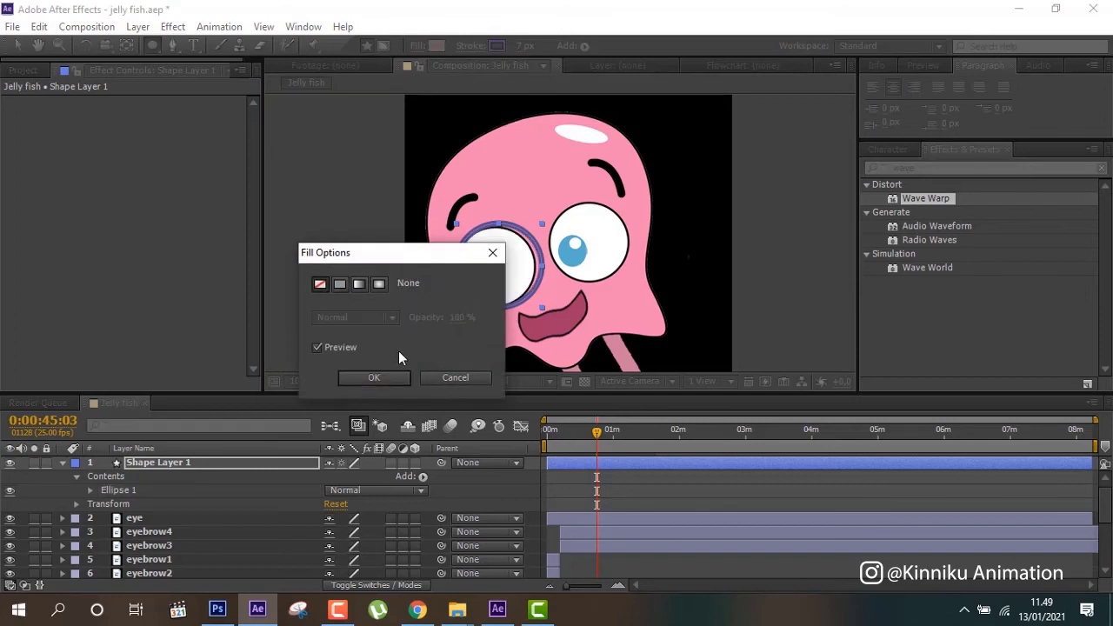
left_click(460, 381)
left_click(471, 45)
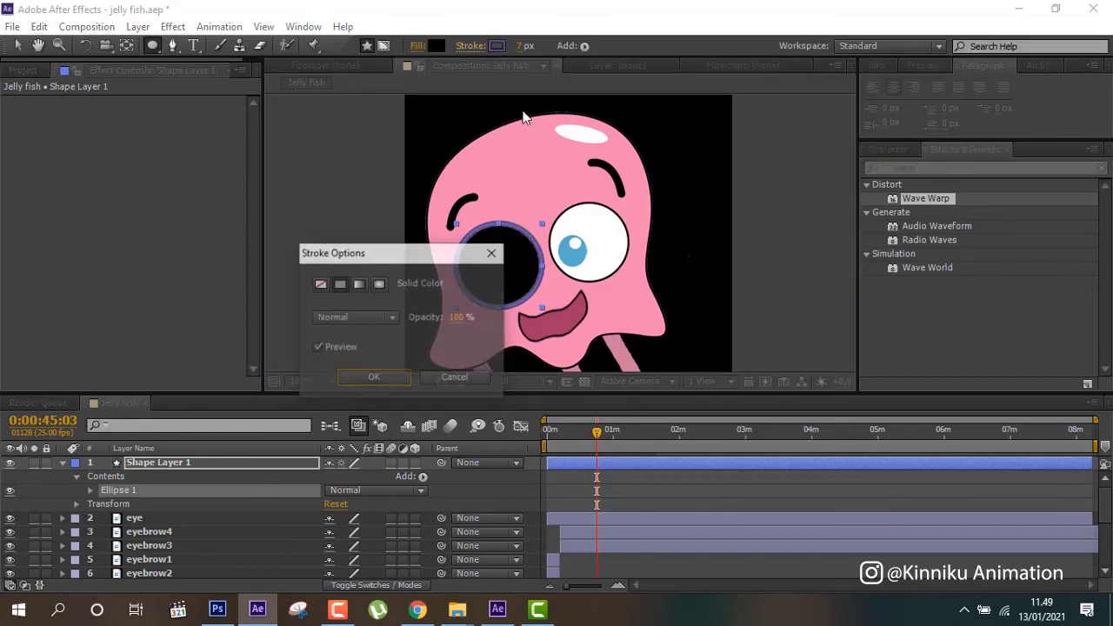
left_click(320, 284)
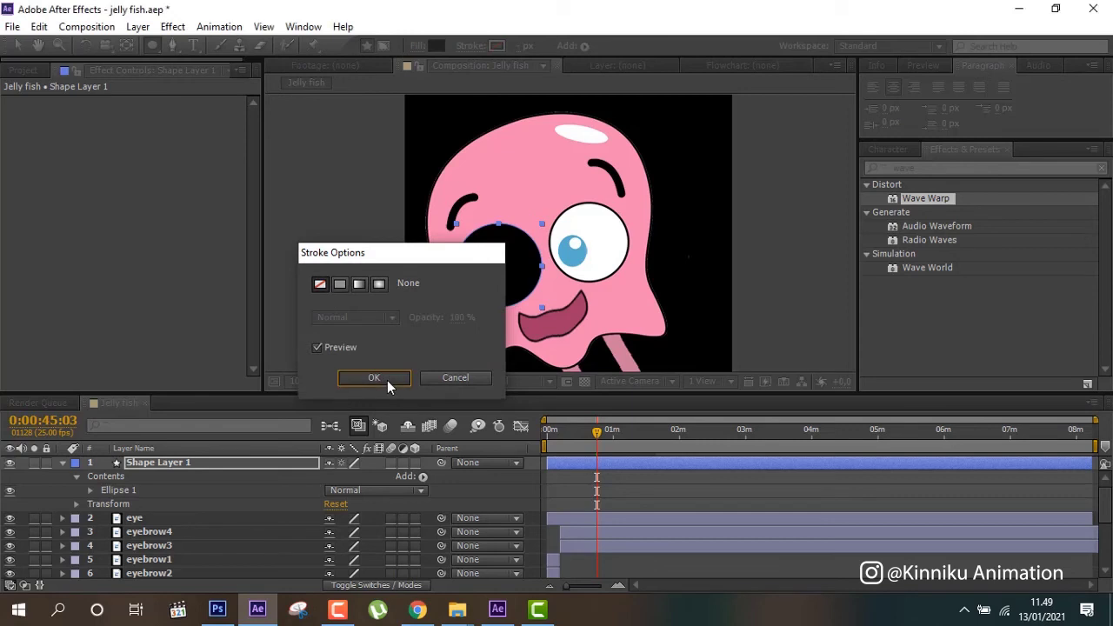
left_click(387, 379)
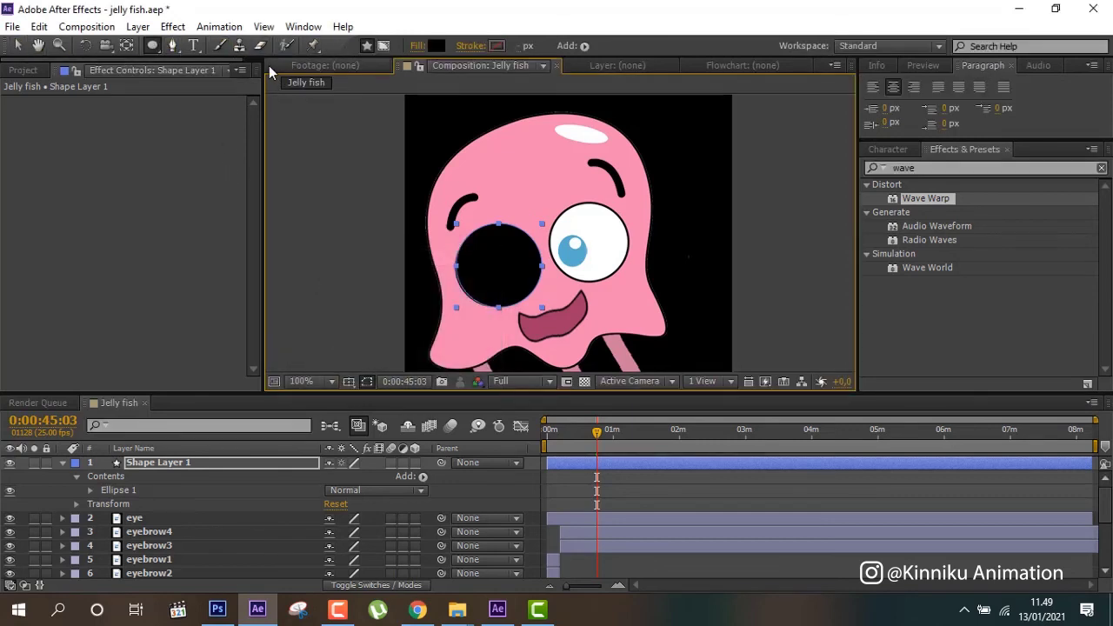
- Fill the ellipse with the body's pink (F388B2) and duplicate Shape Layer 1
left_click(437, 44)
left_click(482, 392)
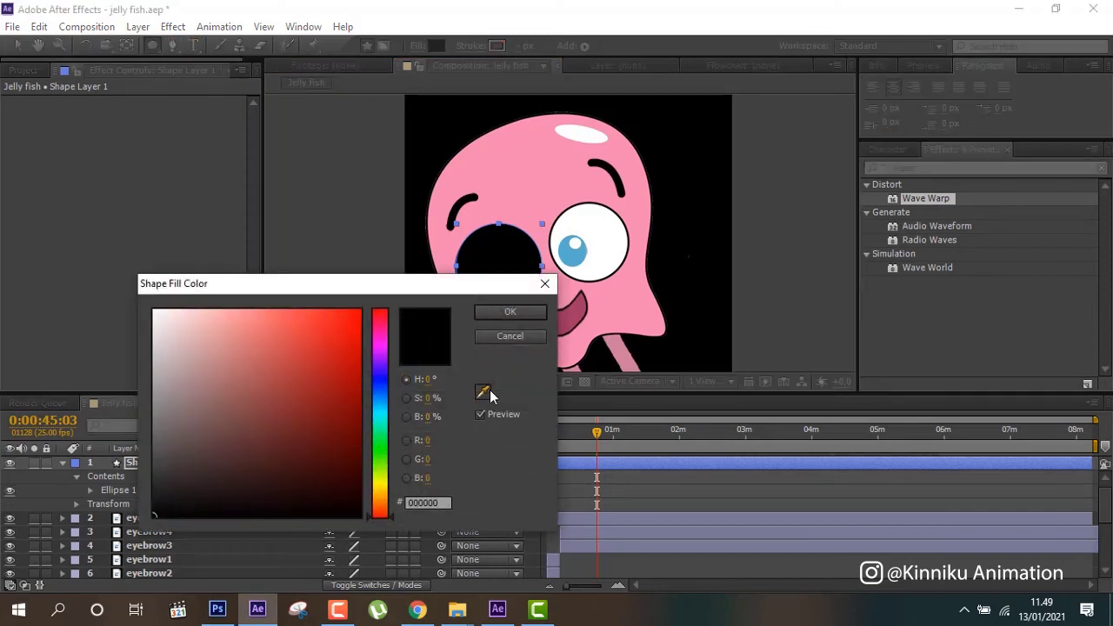
left_click(548, 165)
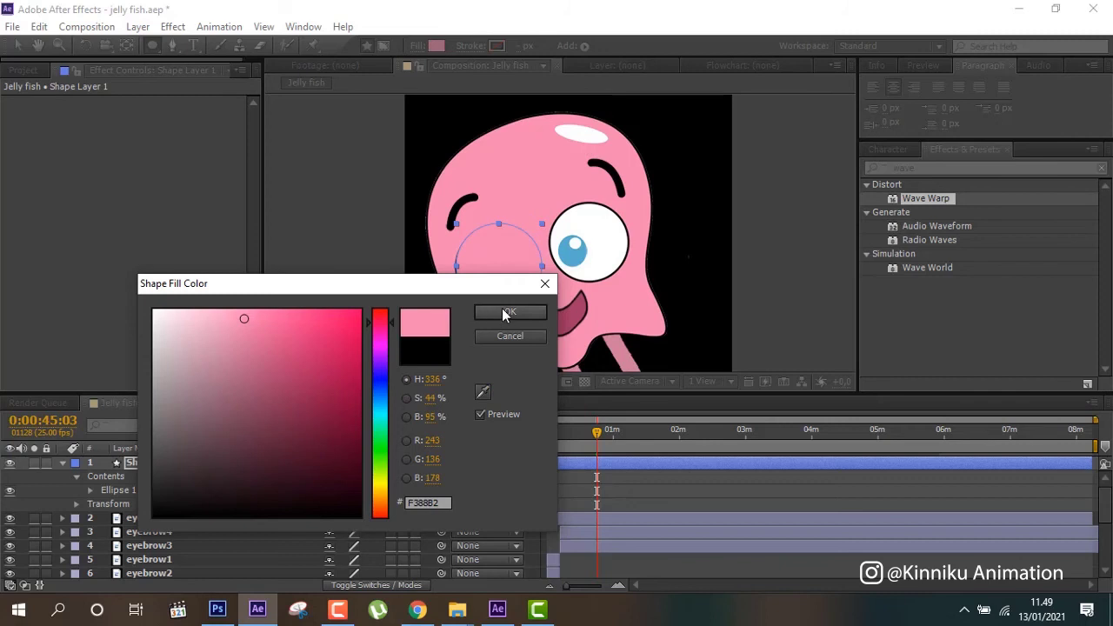
left_click(508, 313)
left_click(153, 462)
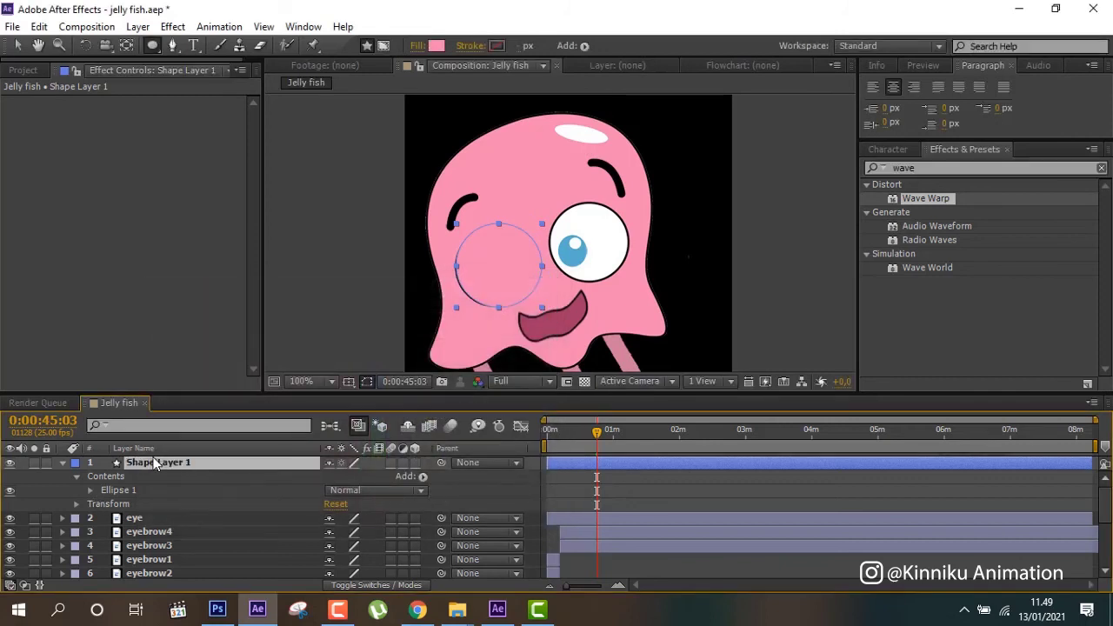
key("ctrl+d")
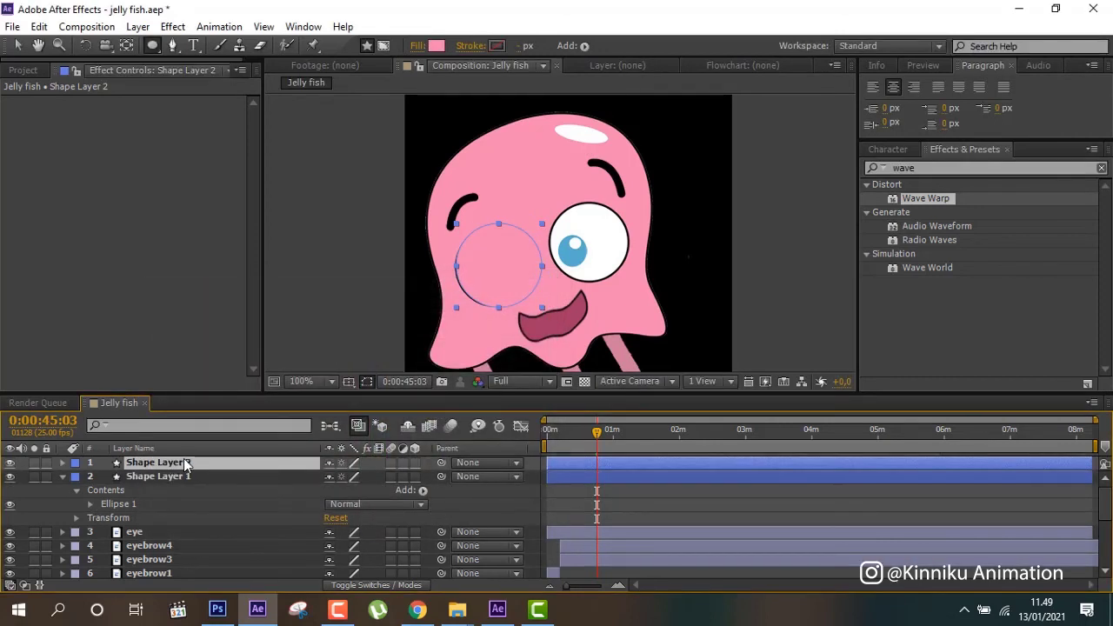
- Nudge Shape Layer 2 up and left so it covers the right eye
key("Return")
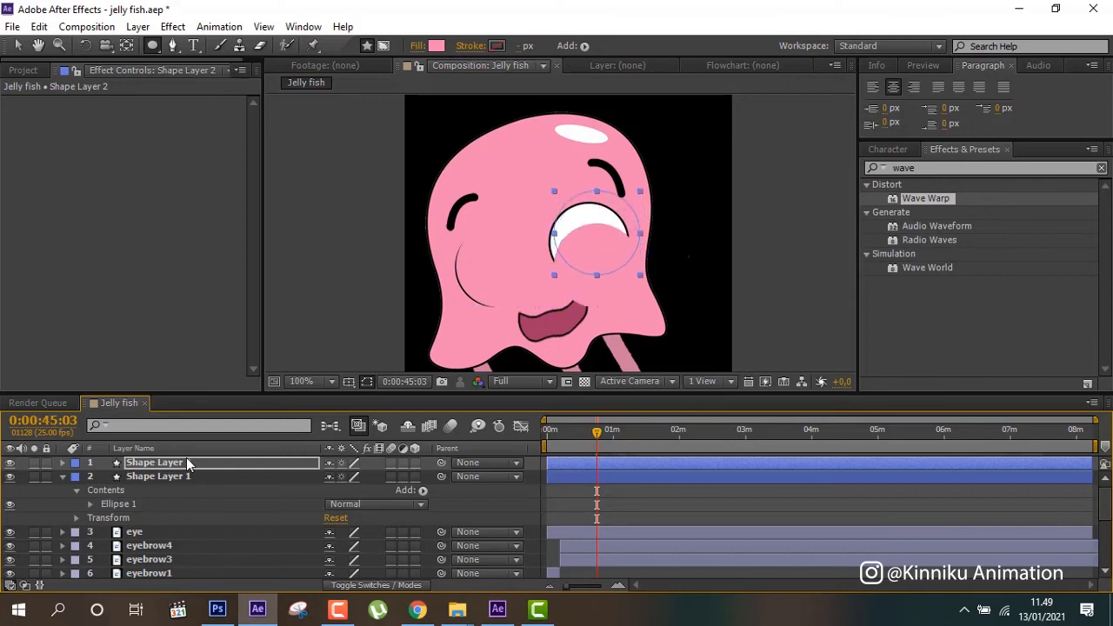
key("shift+Up")
key("shift+Left")
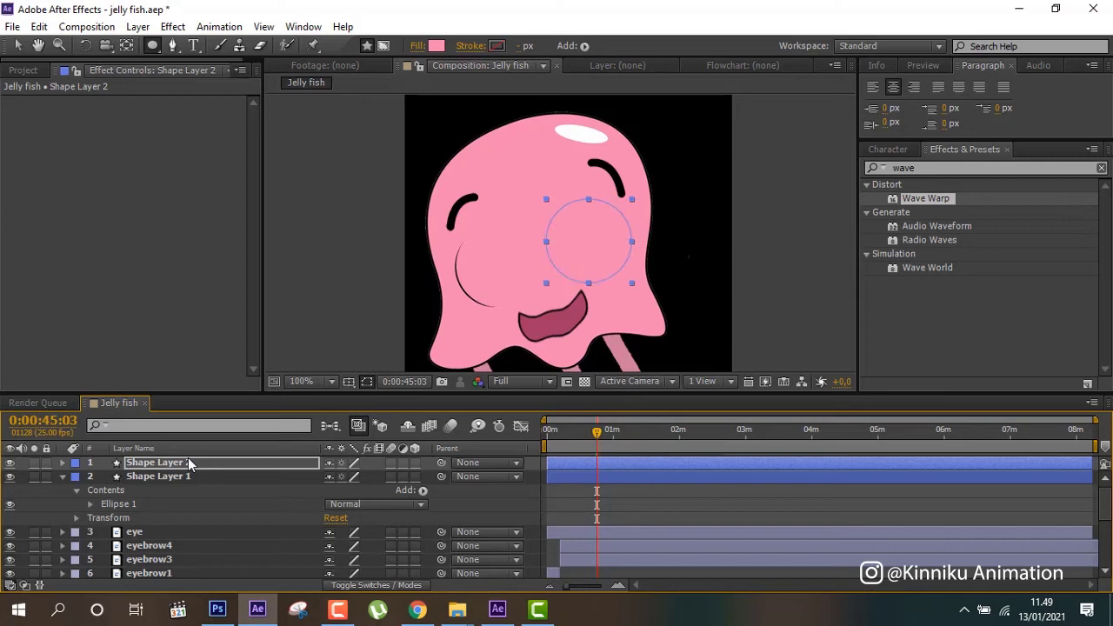
- Nudge Shape Layer 1 slightly left and down over the left eye, then collapse and deselect
left_click(180, 477)
key("Left")
key("Down")
key("Down")
key("Left")
key("Left")
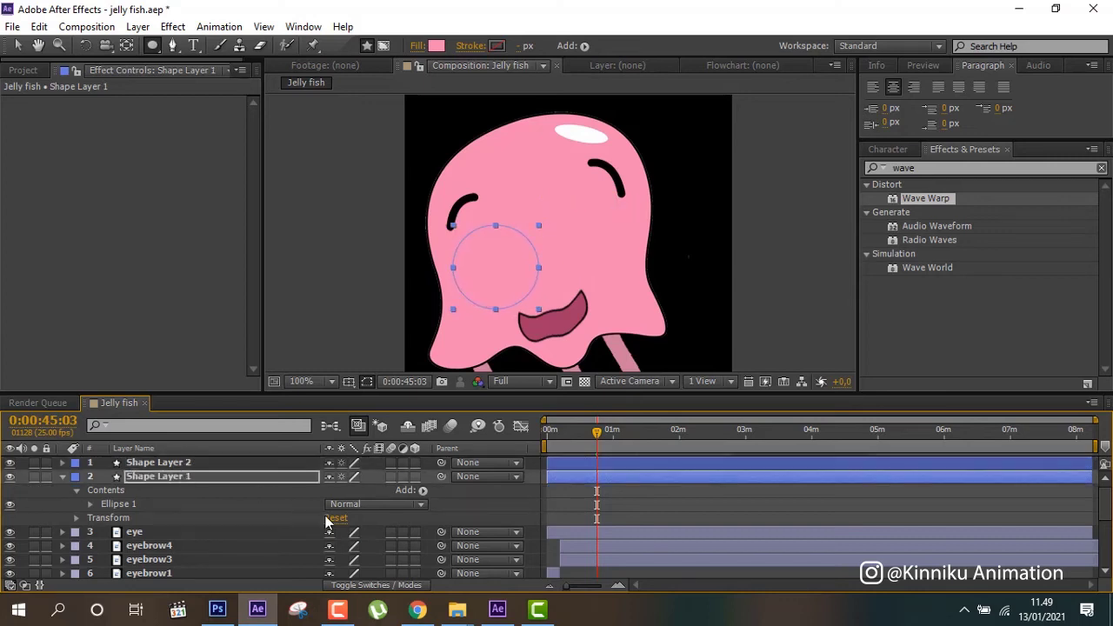
left_click(65, 476)
left_click(66, 465)
left_click(64, 464)
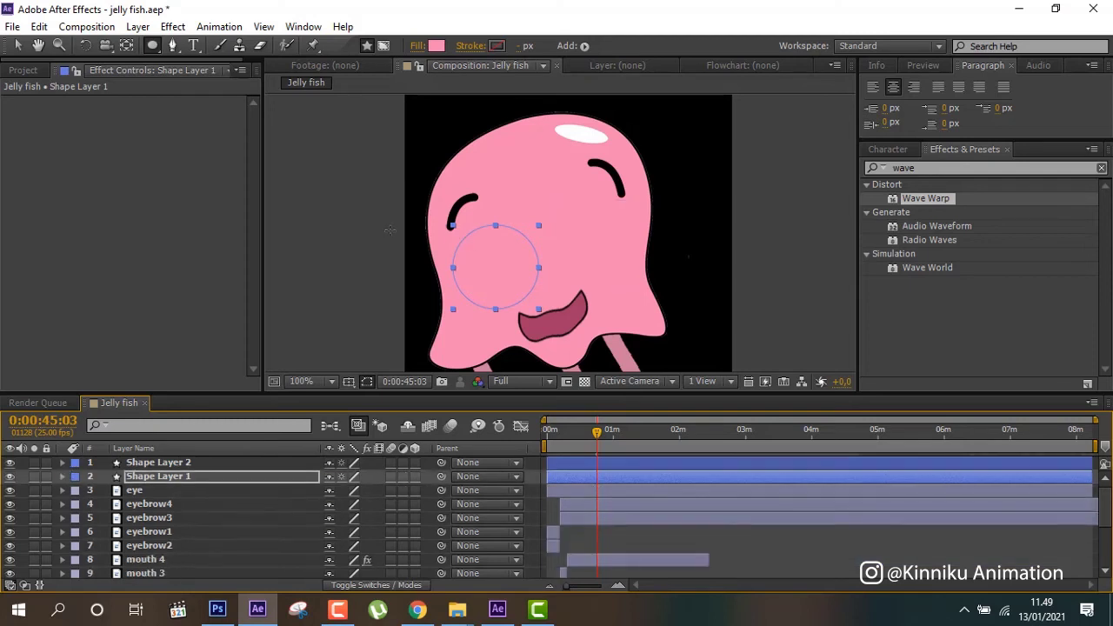
left_click(18, 46)
left_click(322, 226)
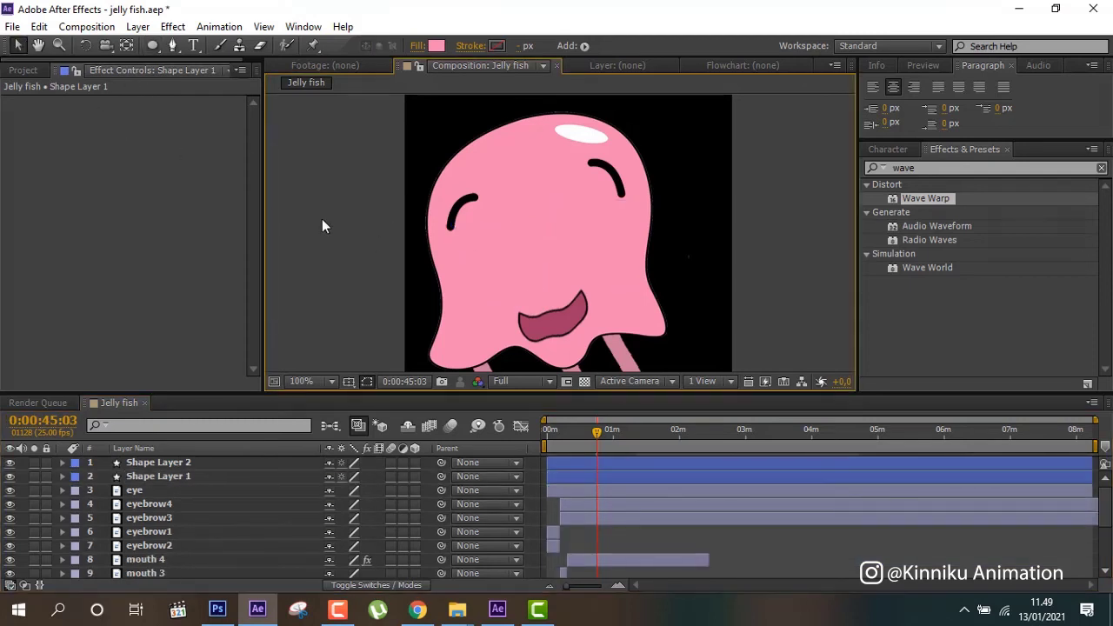
- Draw a three-point chevron path over the left eye with the Pen tool
left_click(173, 45)
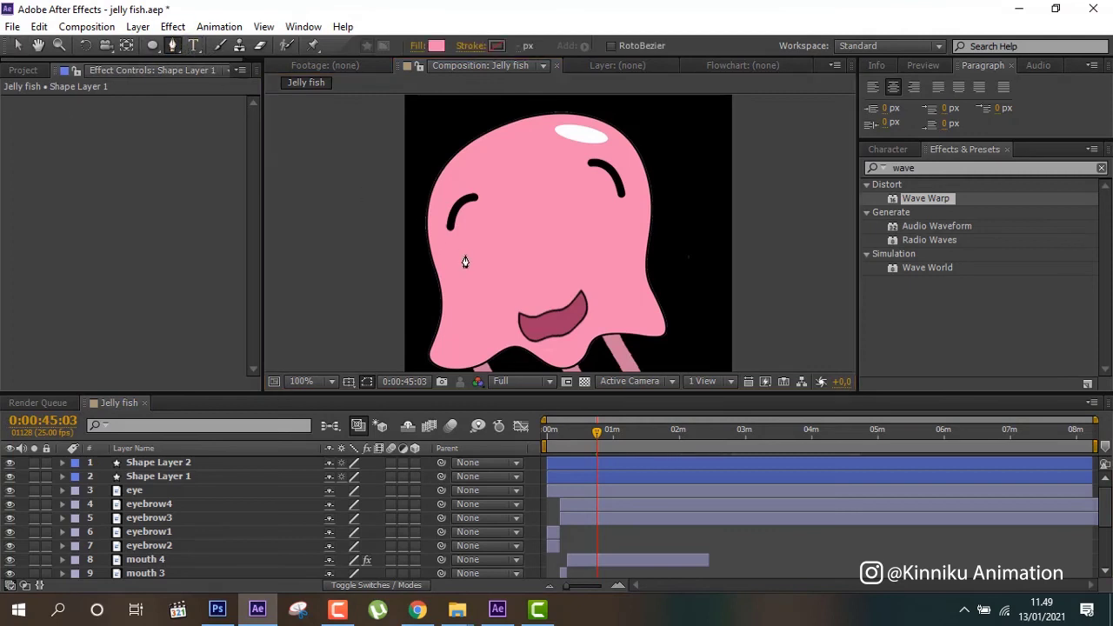
left_click(470, 253)
left_click(507, 278)
left_click(469, 319)
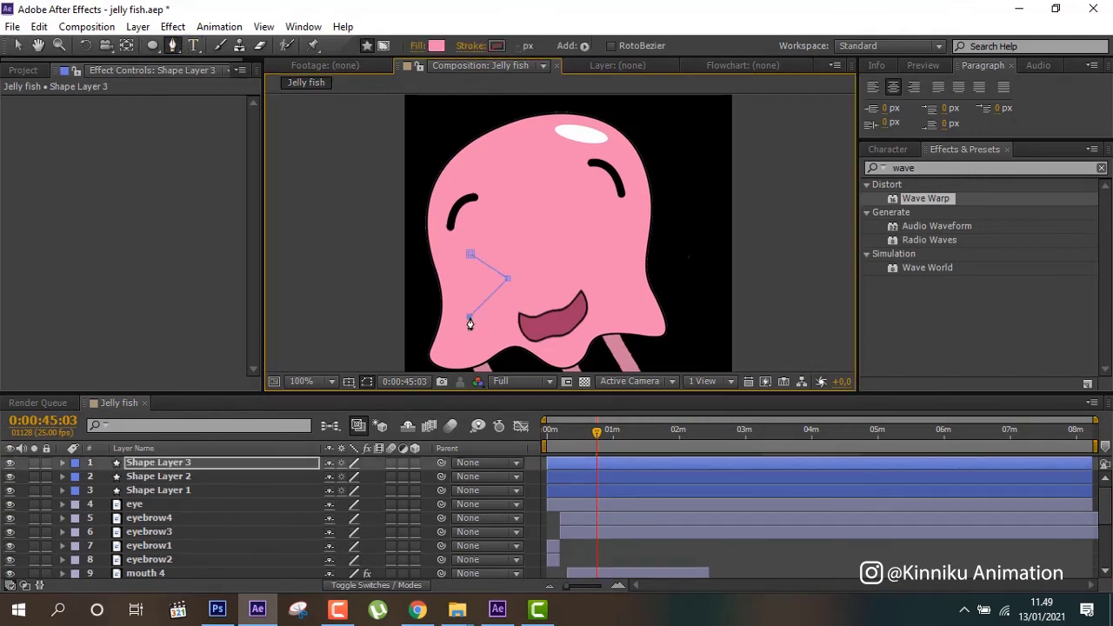
left_click(148, 468)
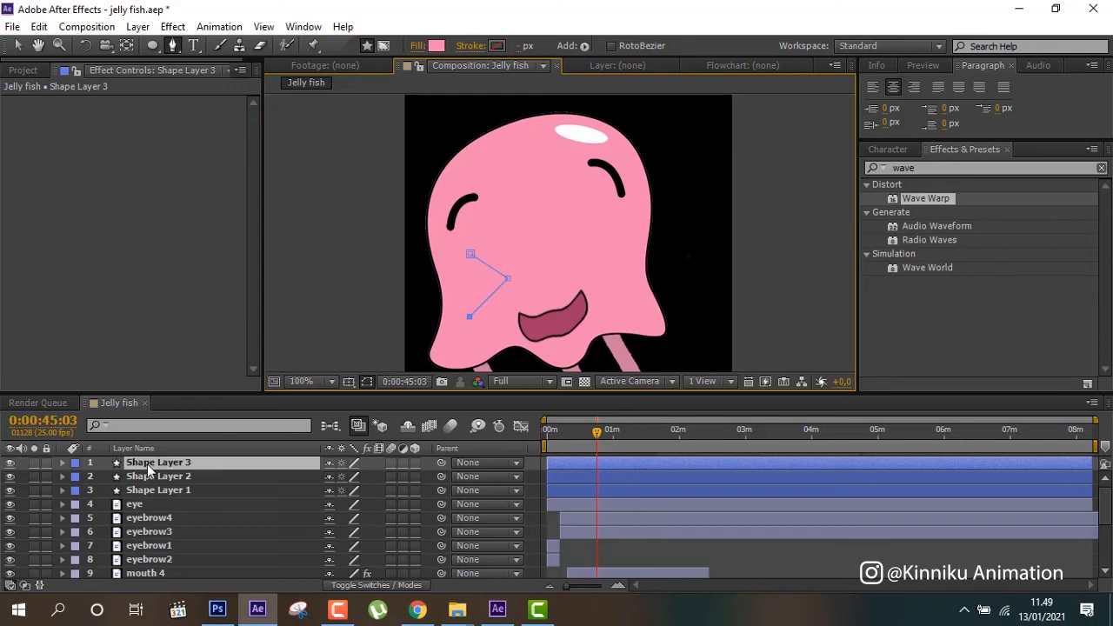
- Give the chevron no fill and a black stroke, then move its lower point up and right
left_click(419, 46)
left_click(320, 283)
left_click(374, 378)
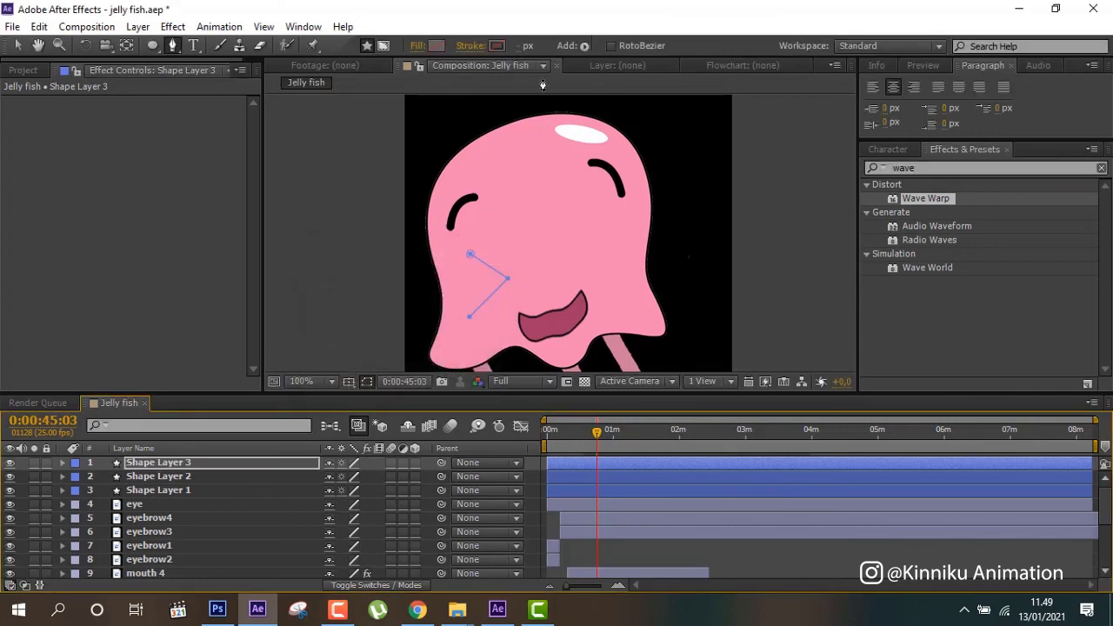
left_click(495, 45)
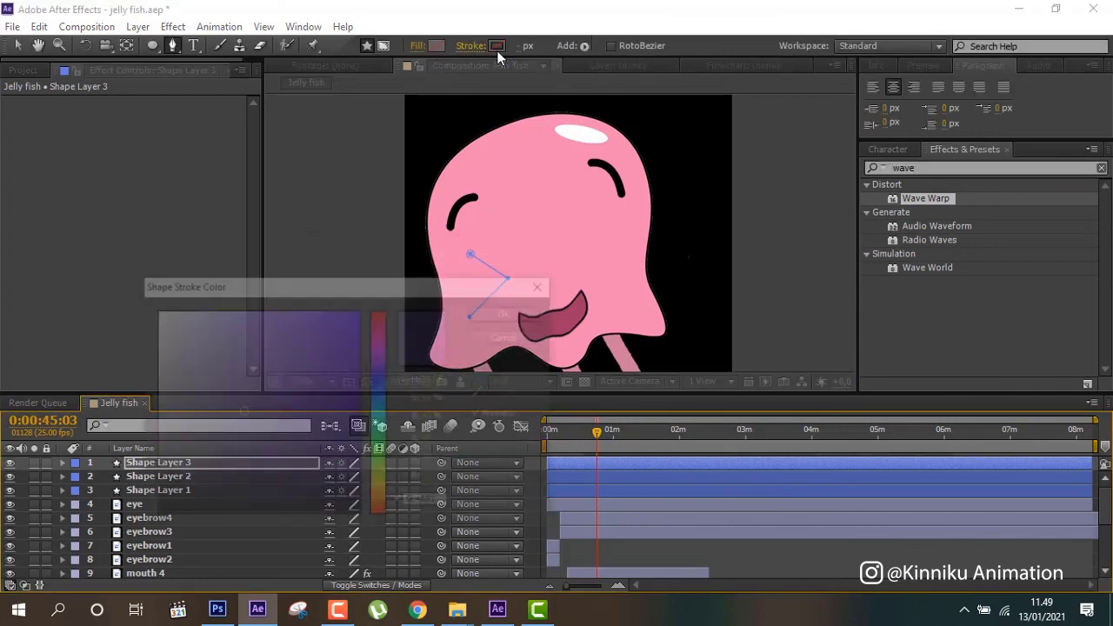
left_click_drag(236, 386, 154, 516)
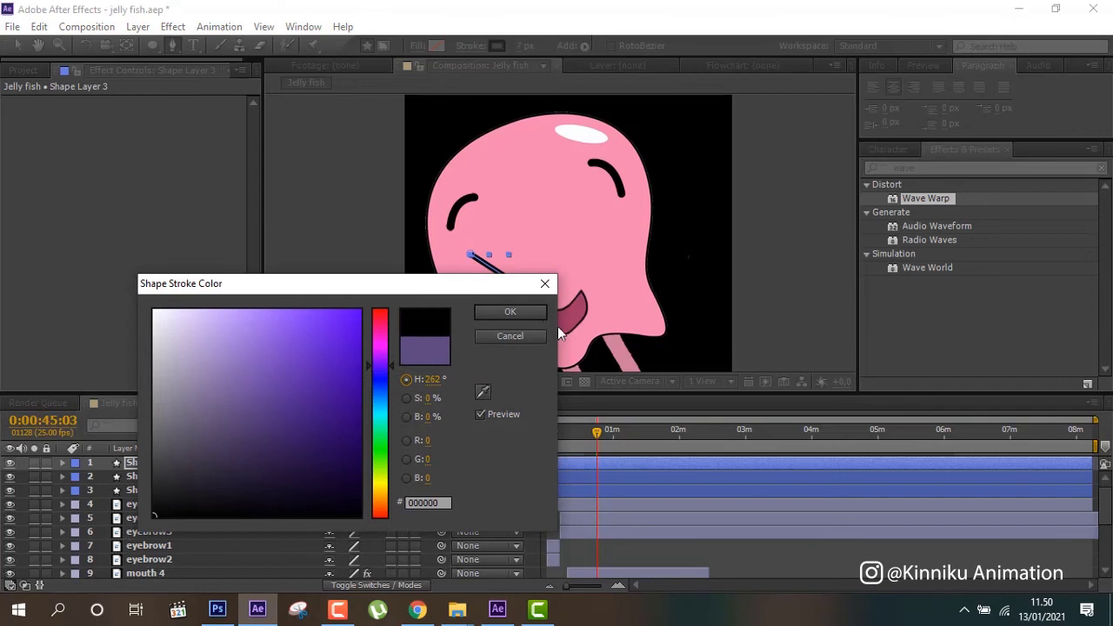
left_click(530, 313)
left_click(19, 46)
mouse_move(493, 292)
left_mouse_down()
mouse_move(506, 266)
mouse_move(513, 272)
left_mouse_up()
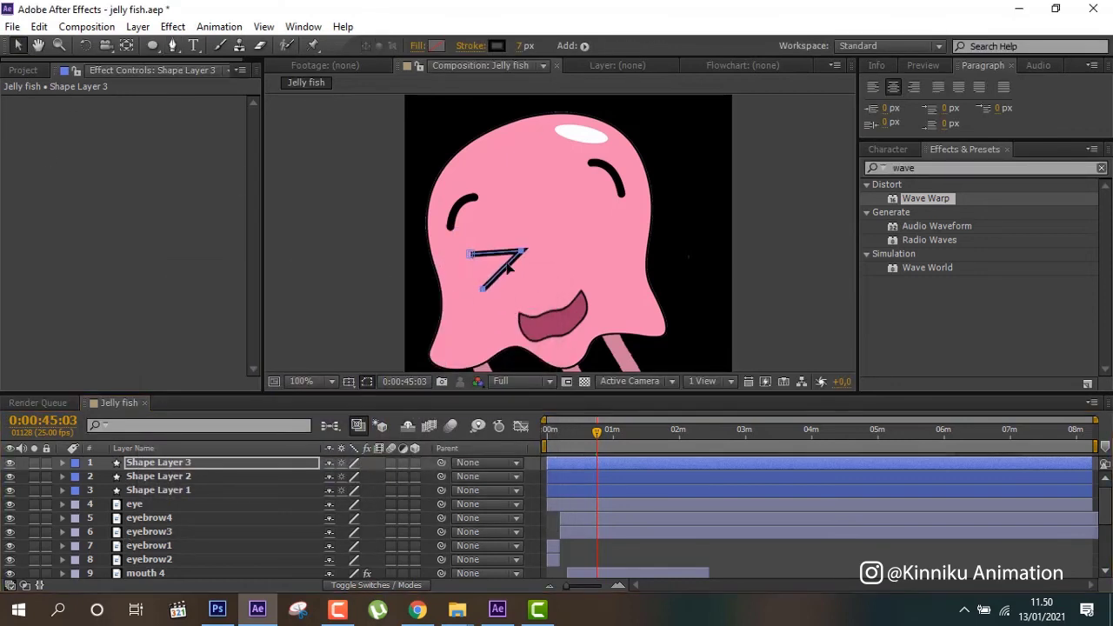
- Duplicate Shape Layer 3 and mirror the copy with an X scale of -100
left_click(214, 462)
key("ctrl+d")
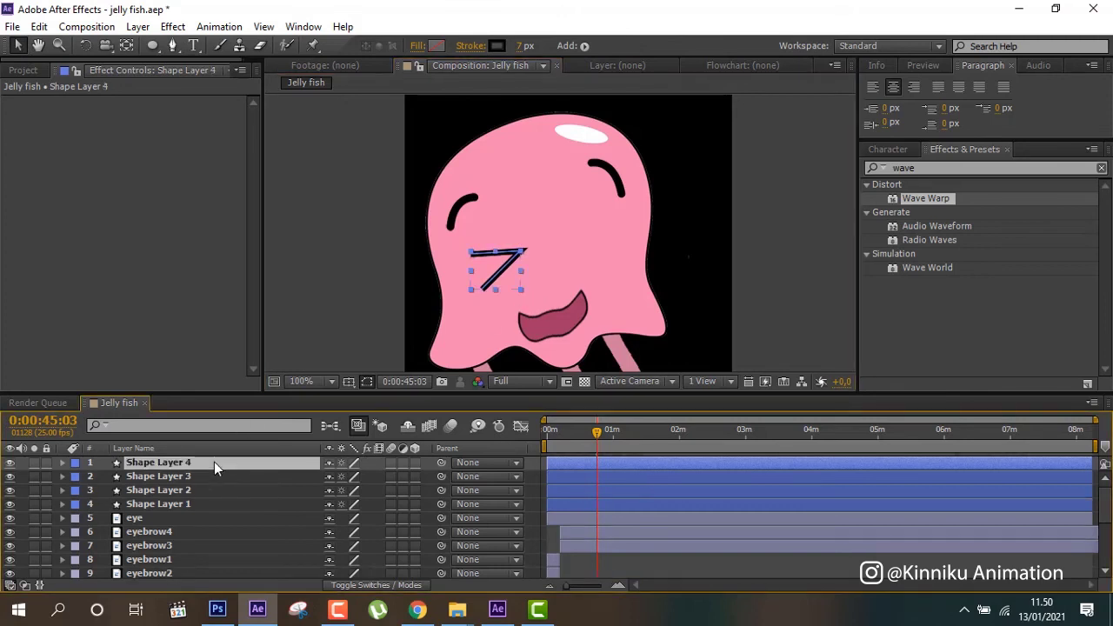
key("s")
left_click(333, 476)
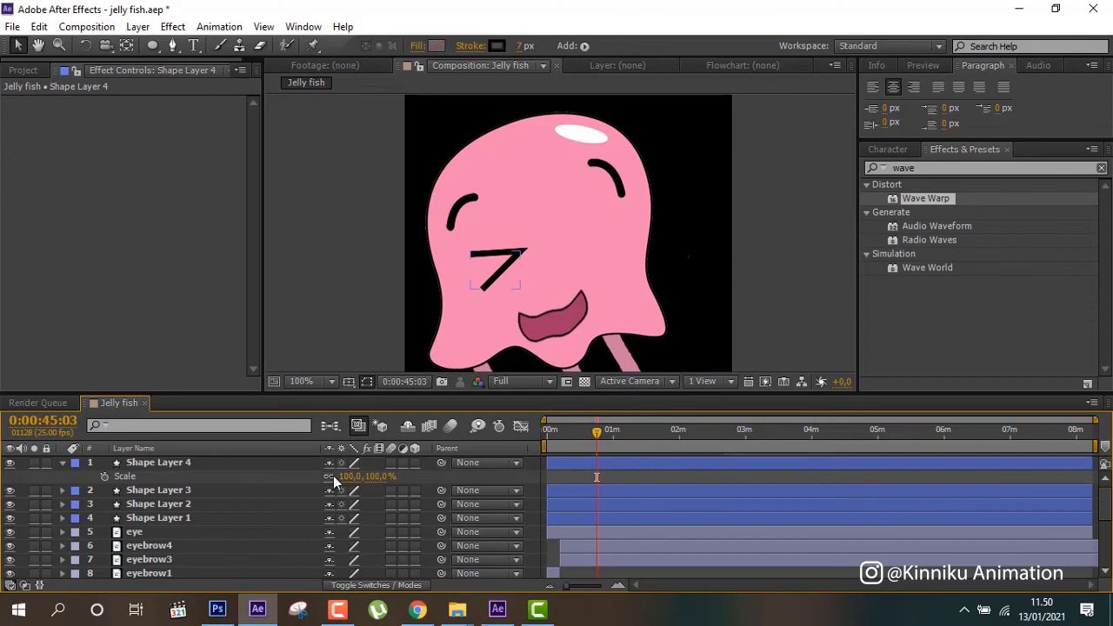
left_click(348, 476)
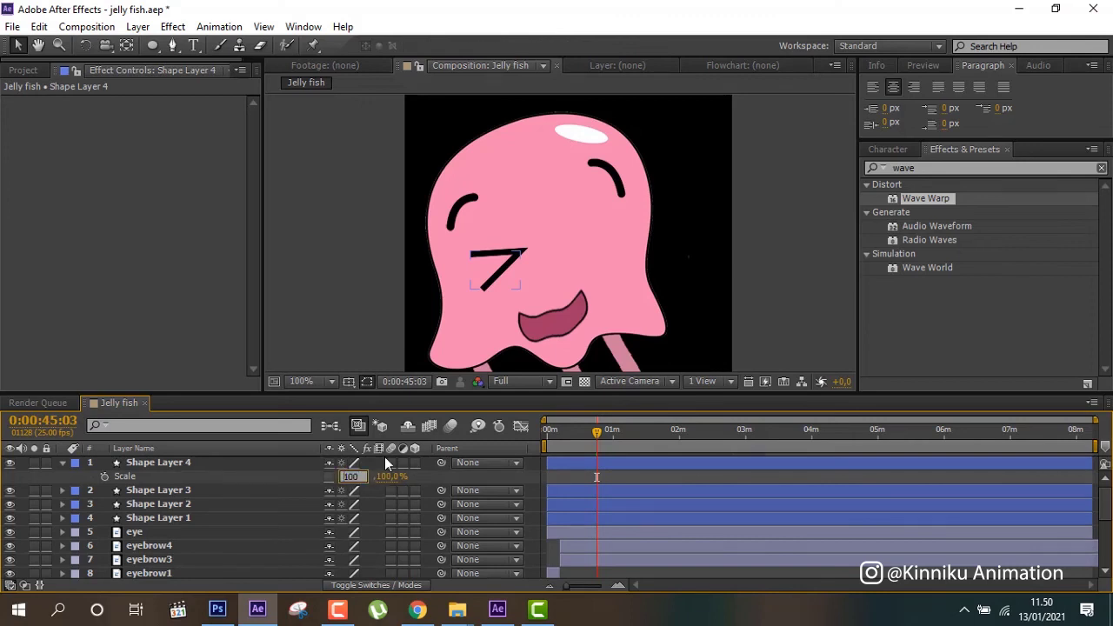
type("-100")
key("Return")
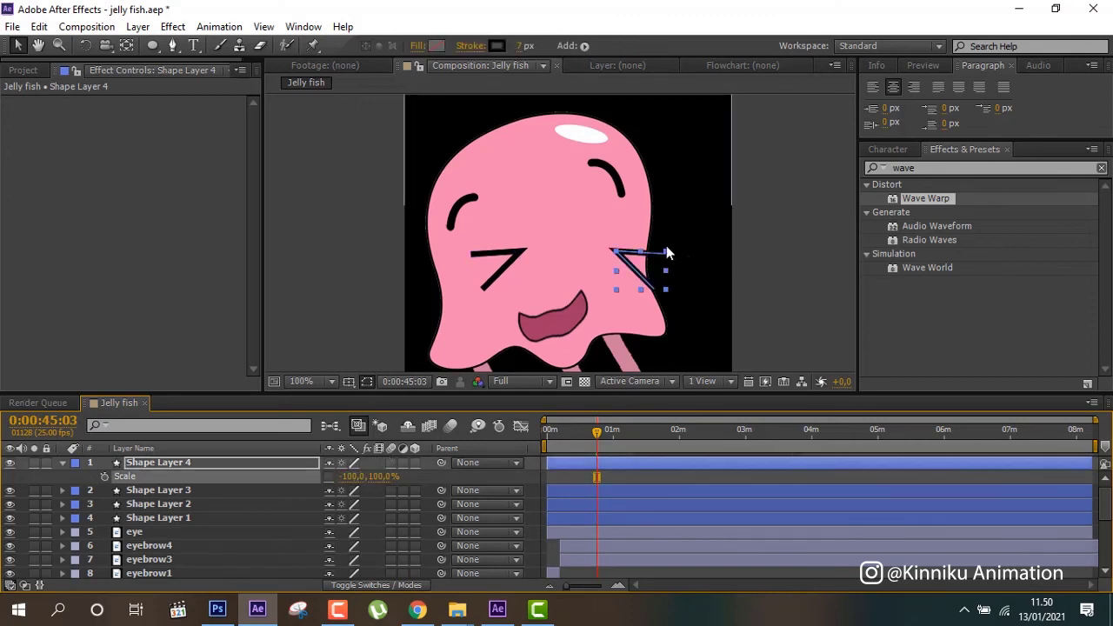
- Set the mirrored stroke's height to about 105% and nudge it left over the right eye
left_click_drag(666, 252, 665, 232)
left_click_drag(563, 231, 524, 242)
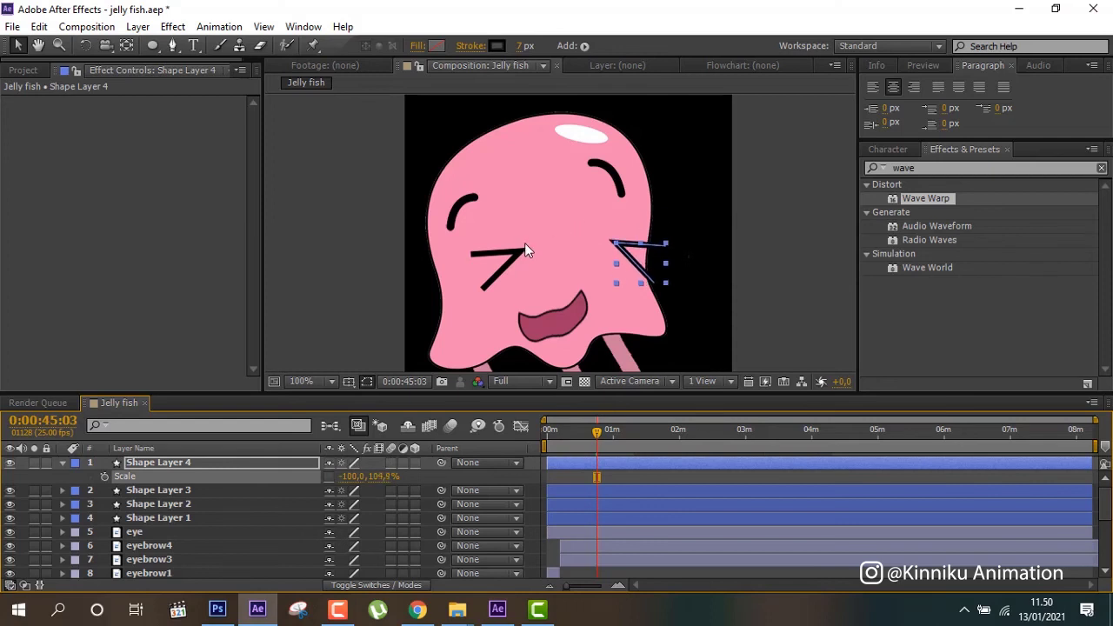
left_click(596, 463)
key("shift+Left")
key("shift+Left")
key("shift+Left")
key("shift+Left")
key("shift+Left")
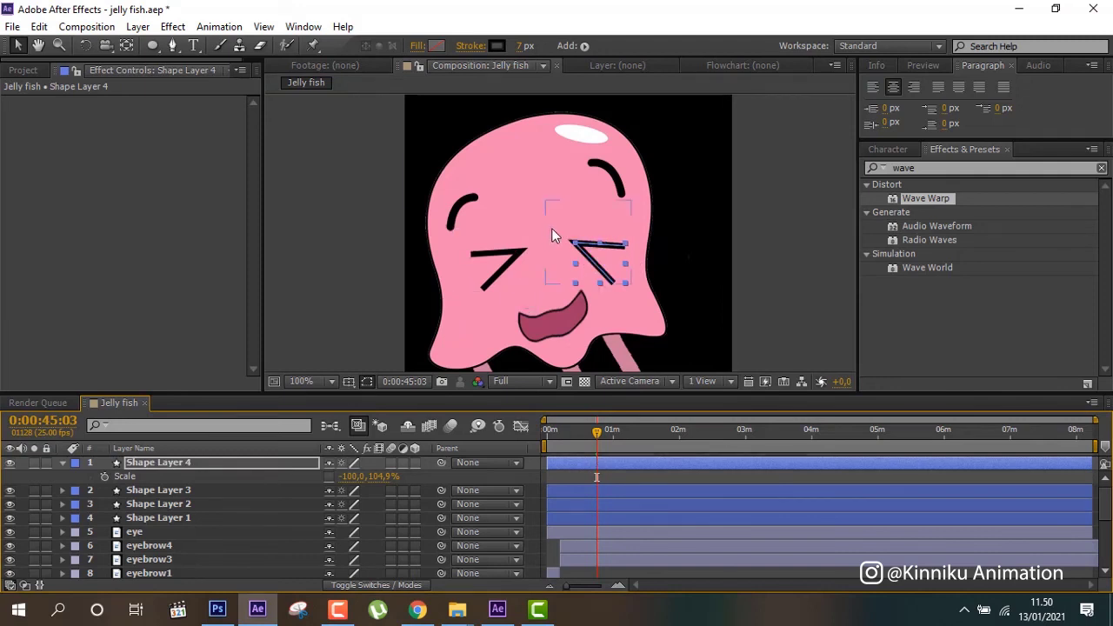
- Save the project as jelly fish.aep
left_click(13, 27)
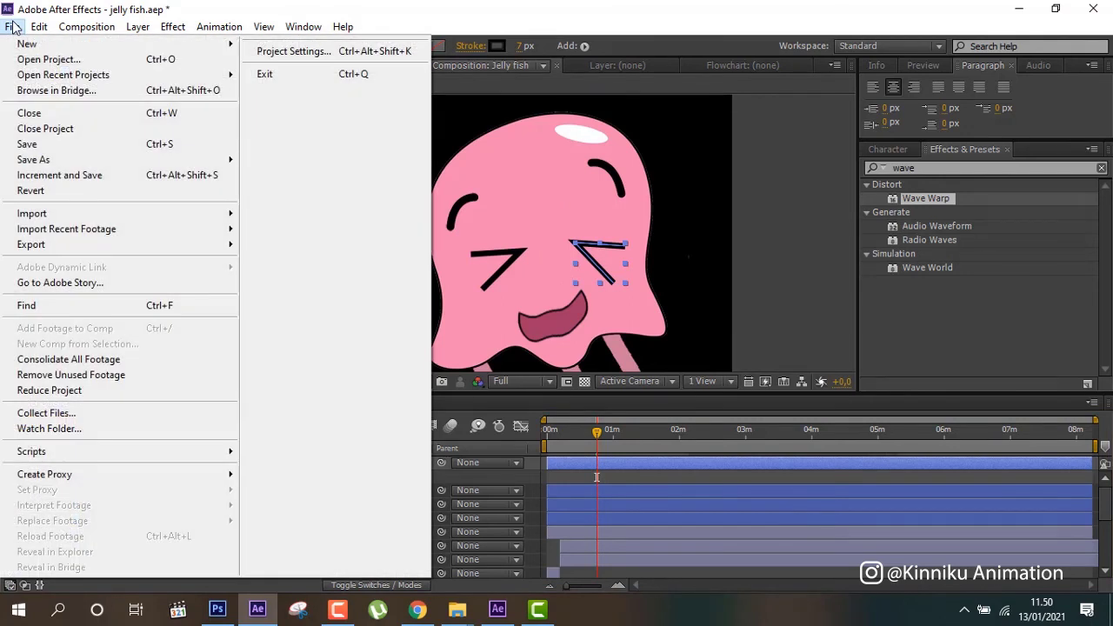
left_click(248, 154)
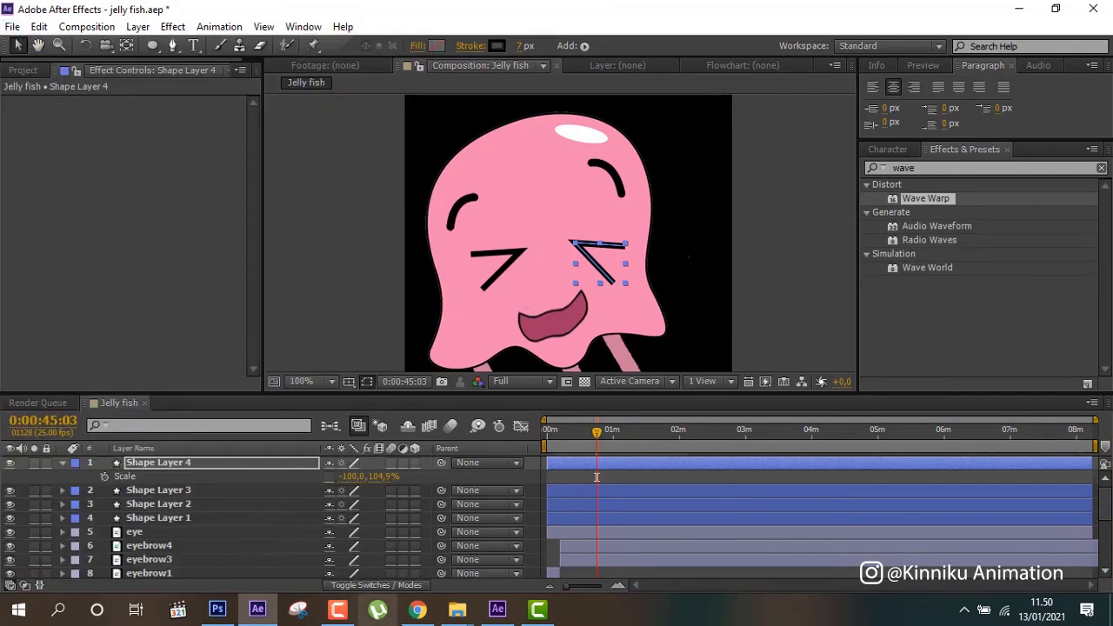
left_click(13, 27)
left_click(29, 154)
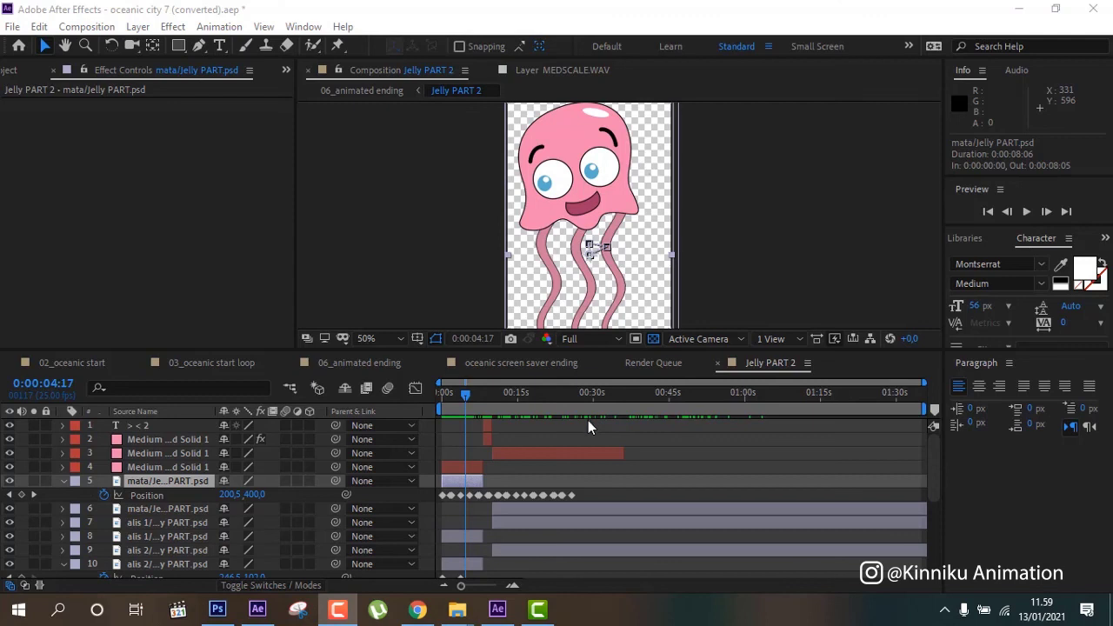
- Scrub the Jelly PART 2 timeline to preview the jellyfish's poses
mouse_move(473, 396)
left_mouse_down()
mouse_move(505, 392)
mouse_move(436, 391)
left_mouse_up()
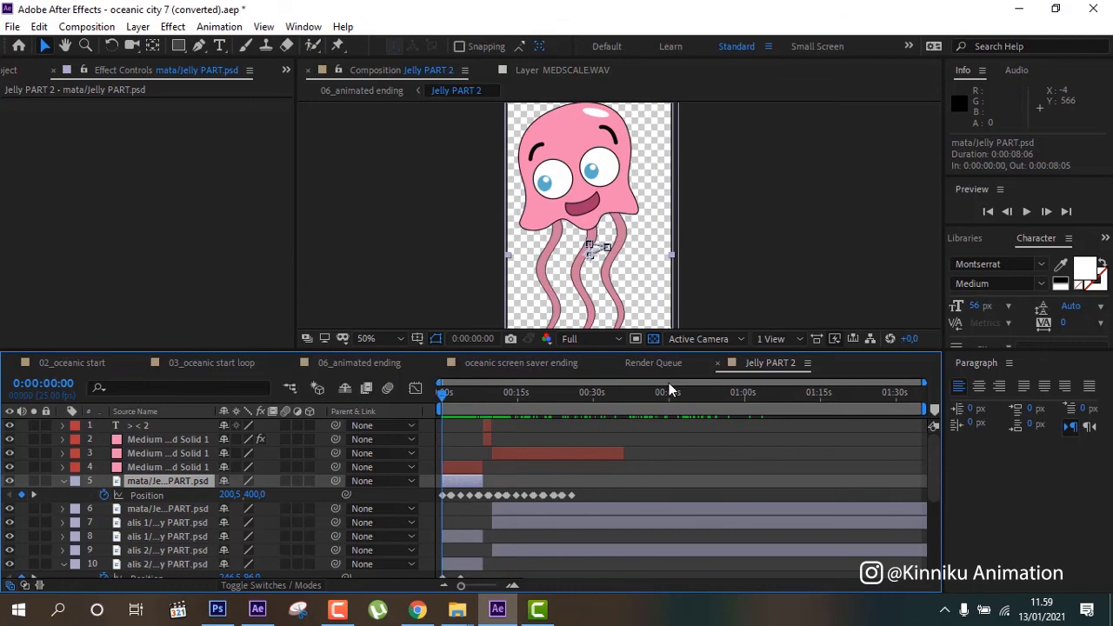
- View 06_animated ending at 50%, preview Jelly PART 2's motion path, and enlarge the viewer
left_click(376, 363)
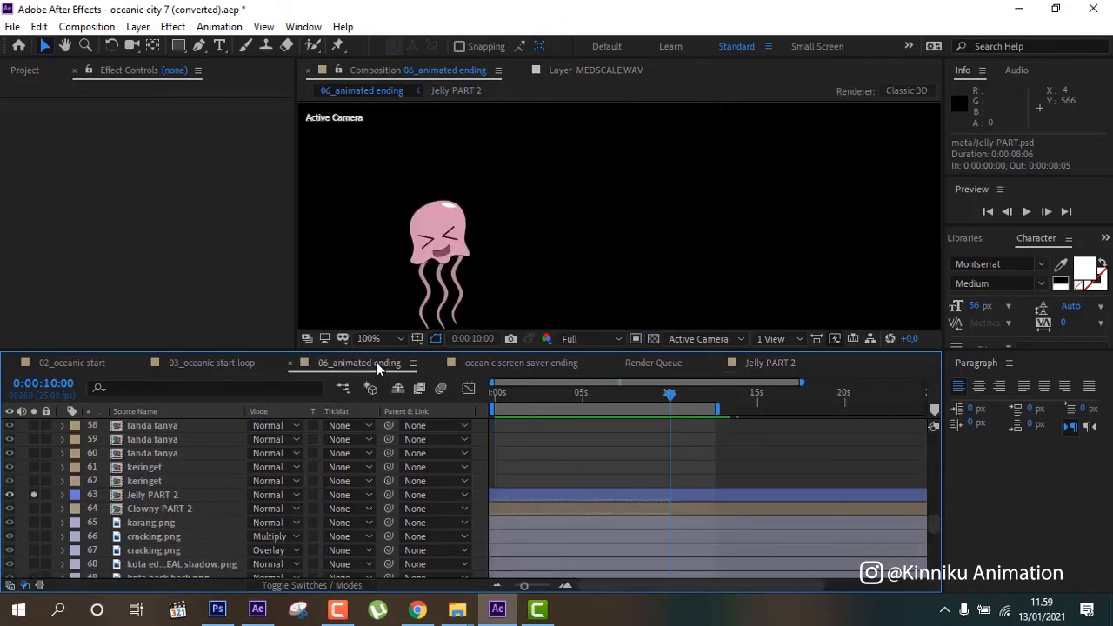
key("period")
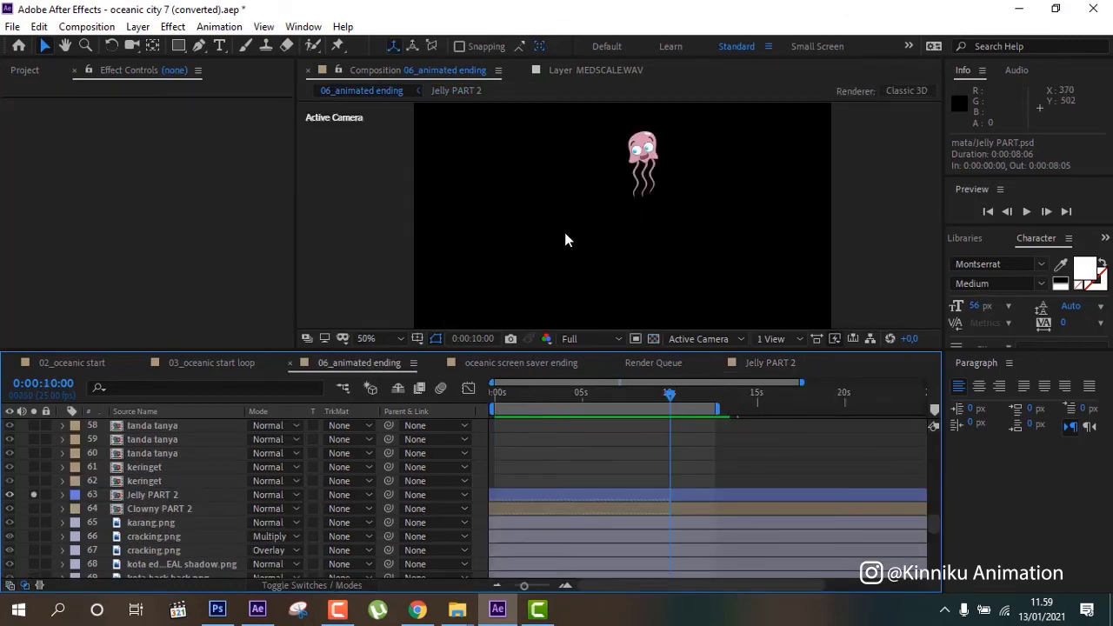
left_click_drag(527, 392, 536, 393)
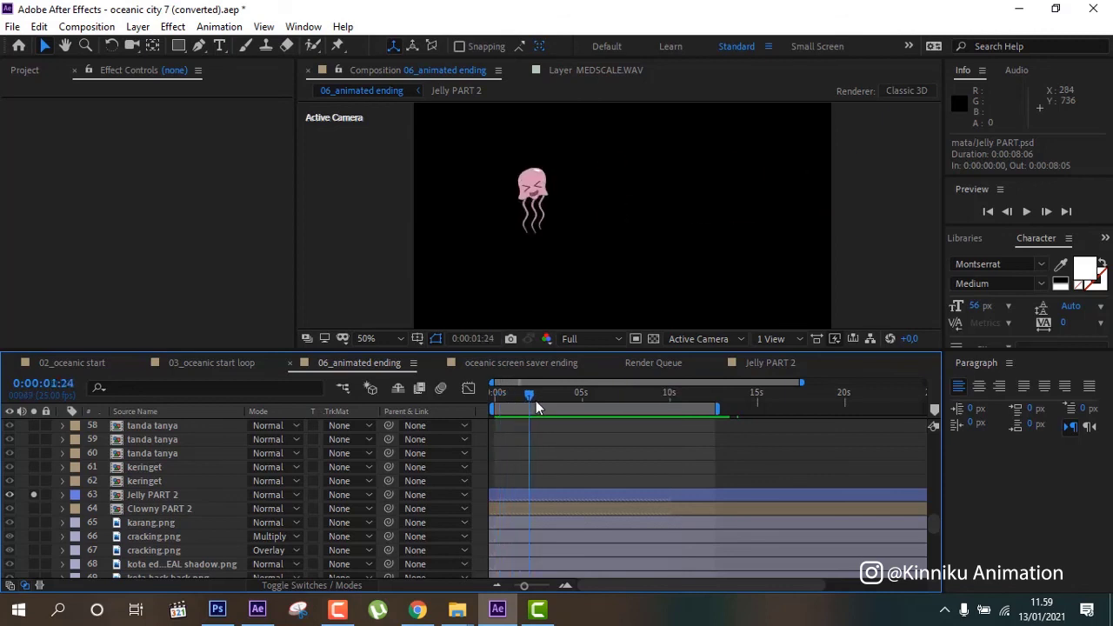
left_click(158, 494)
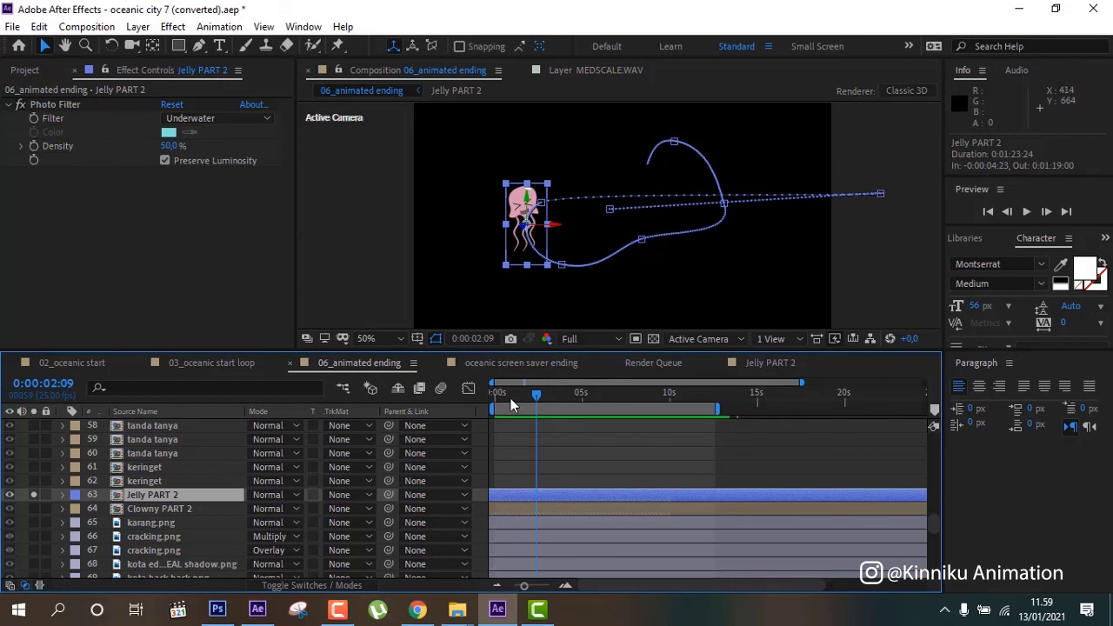
left_click_drag(511, 404, 669, 395)
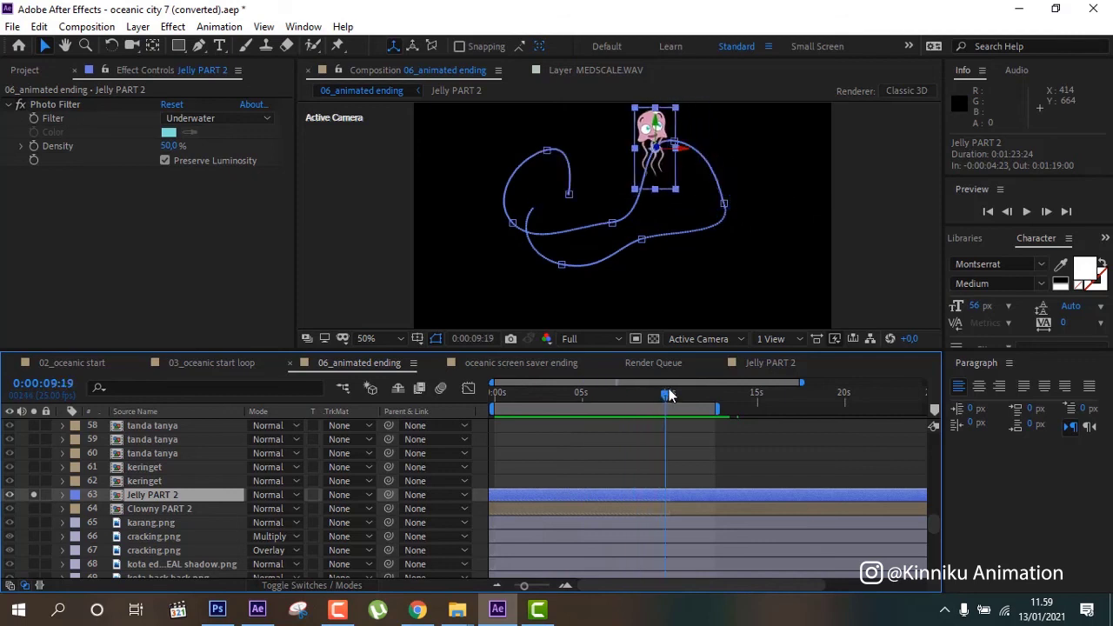
left_click_drag(668, 395, 660, 396)
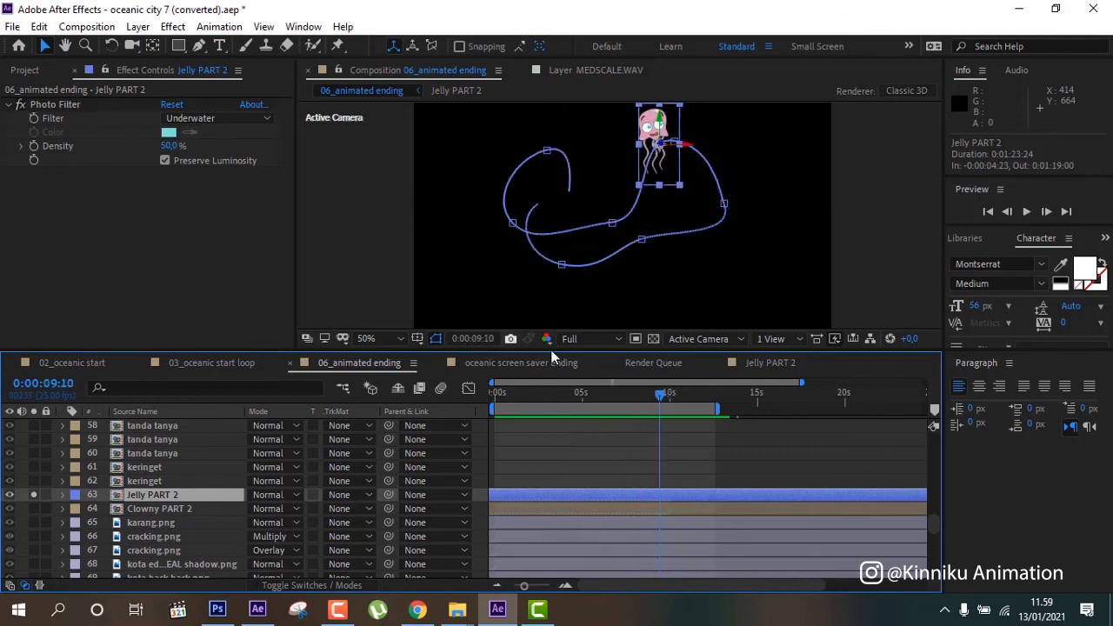
left_click_drag(516, 351, 518, 353)
left_click_drag(518, 437, 616, 480)
left_click(453, 324)
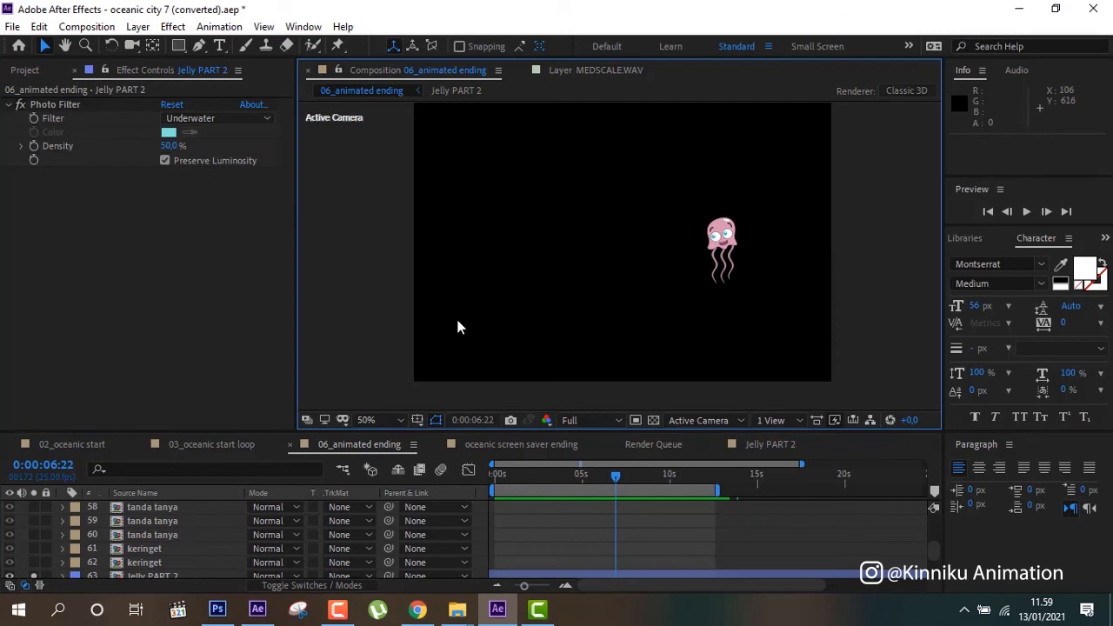